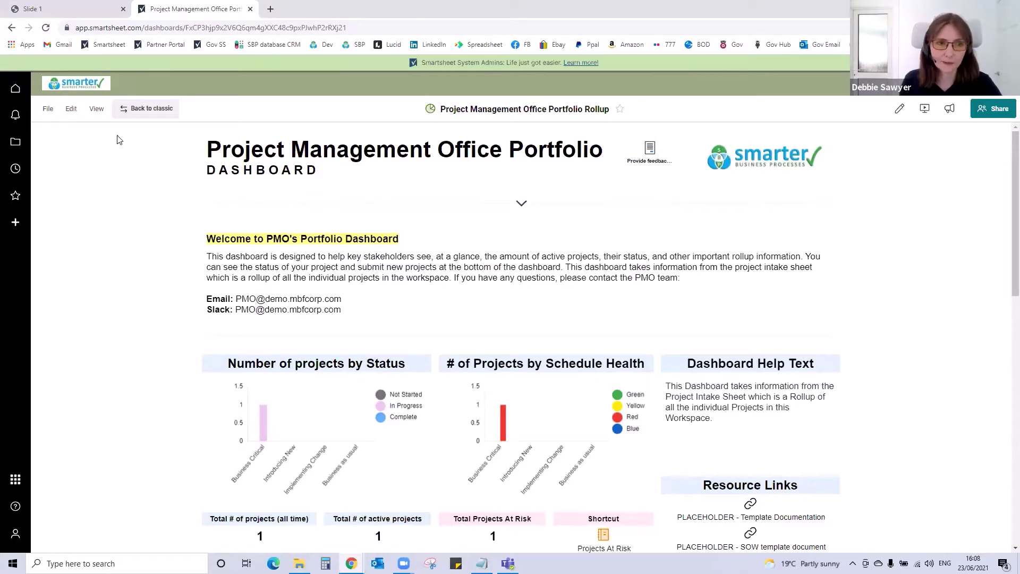
Step: Put the Project Management Office Portfolio Rollup dashboard into edit mode and show the widget types that can be added
{"action": "left_click", "coordinate": [71, 108]}
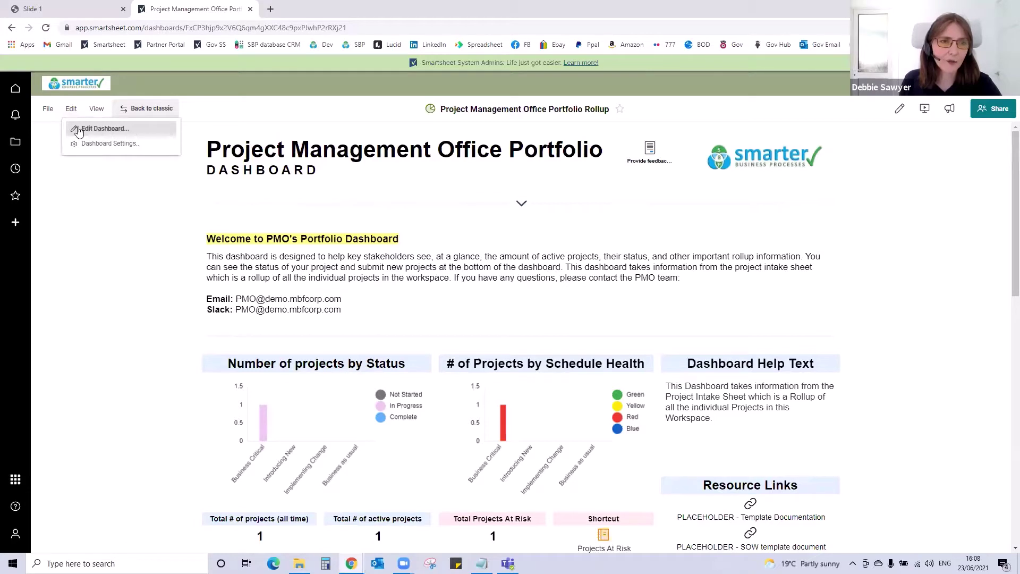
{"action": "left_click", "coordinate": [79, 129]}
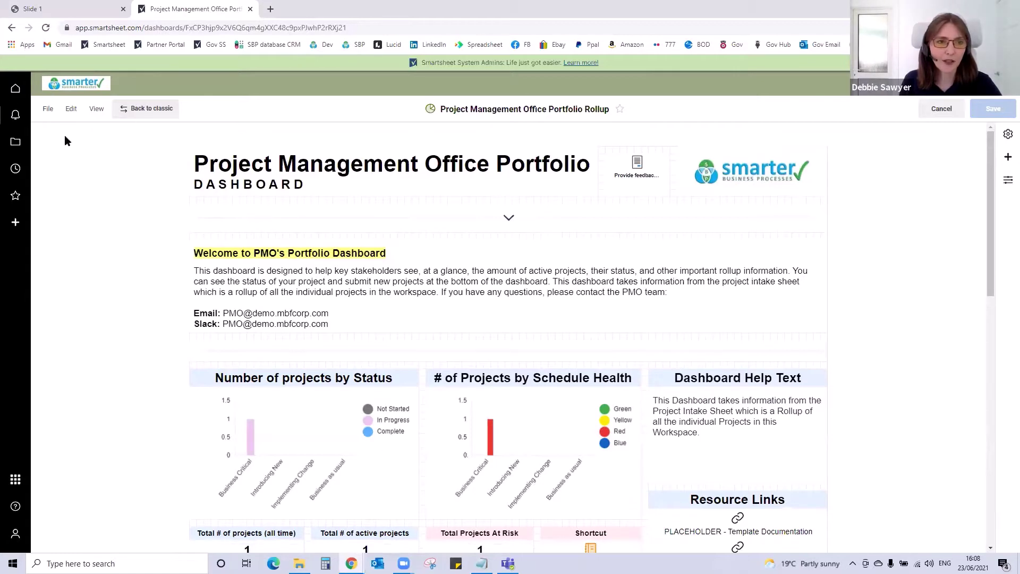
{"action": "left_click", "coordinate": [1007, 161]}
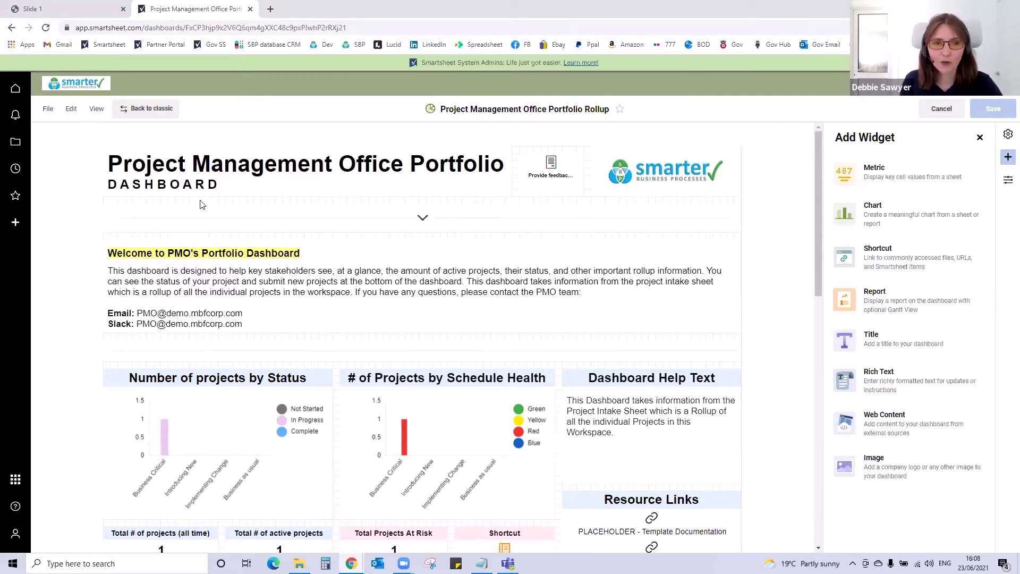
Step: Open the dashboard's main title widget for inline editing
{"action": "left_click", "coordinate": [264, 178]}
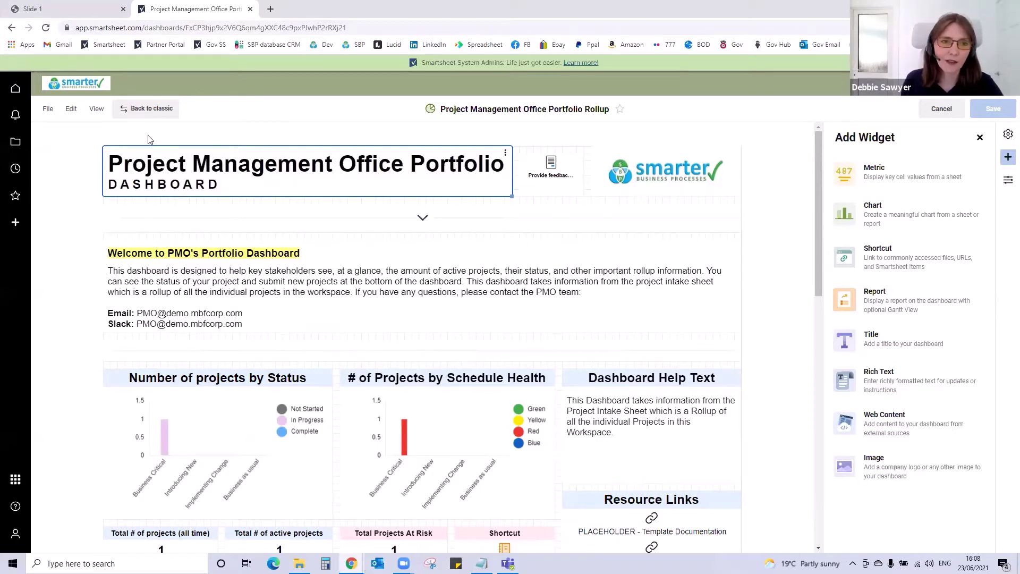
{"action": "double_click", "coordinate": [289, 180]}
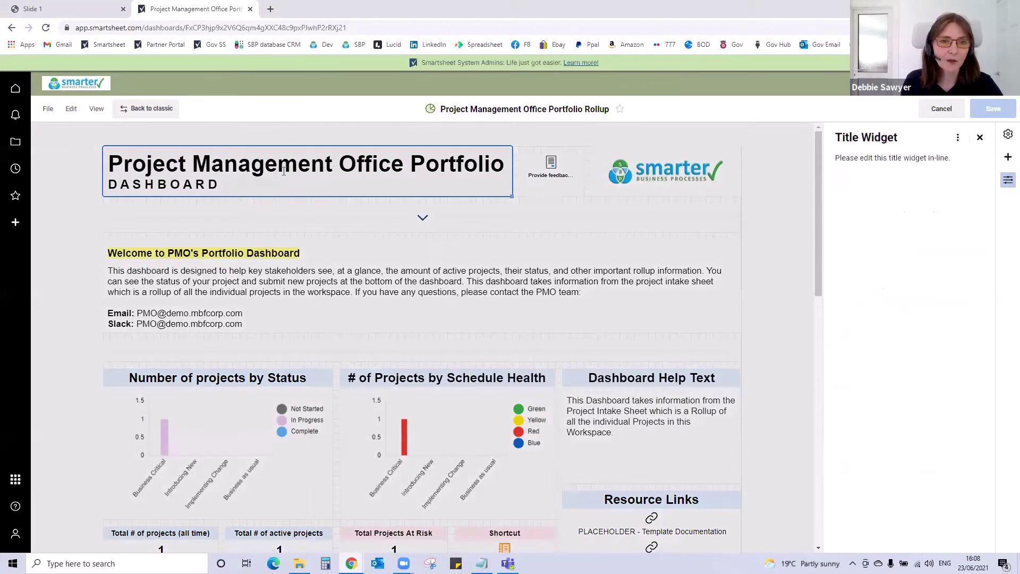
{"action": "left_click", "coordinate": [310, 184]}
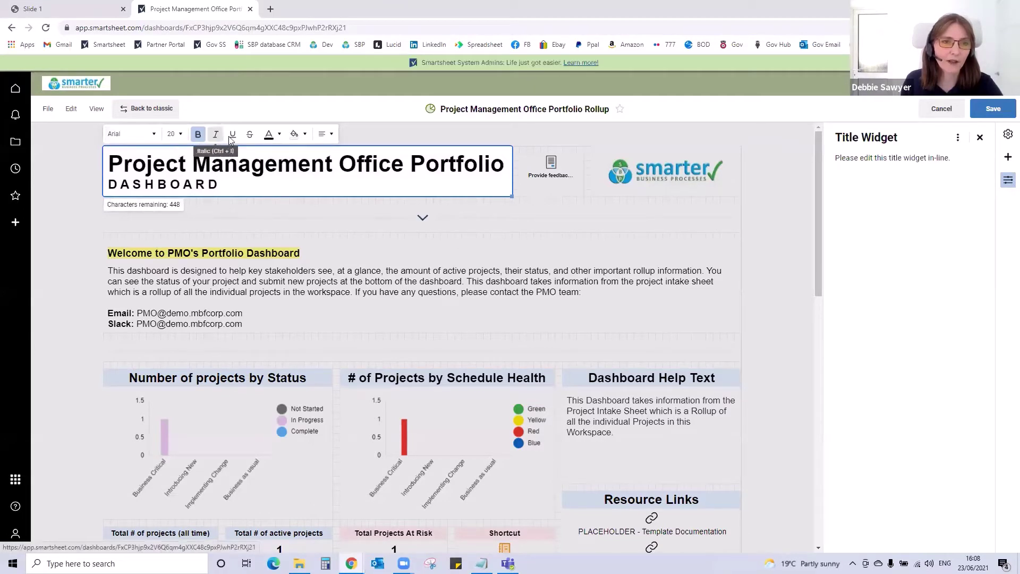
{"action": "left_click", "coordinate": [299, 136]}
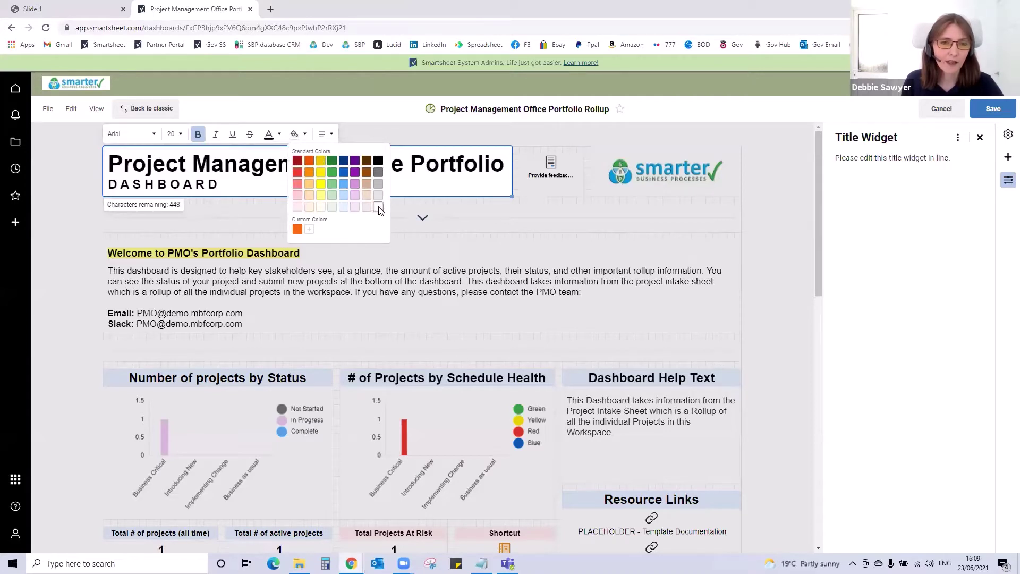
{"action": "left_click", "coordinate": [310, 230]}
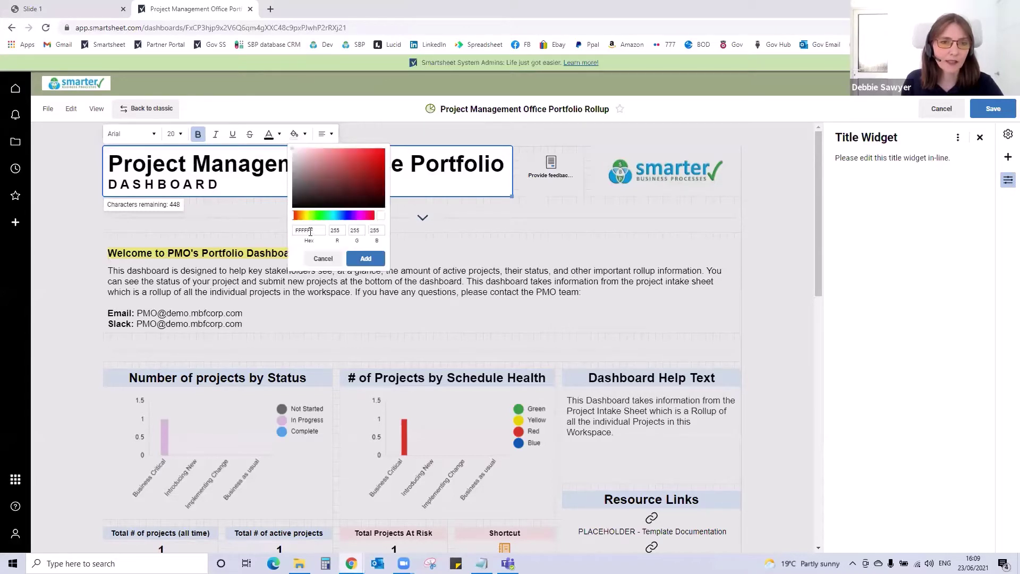
{"action": "left_click", "coordinate": [275, 229]}
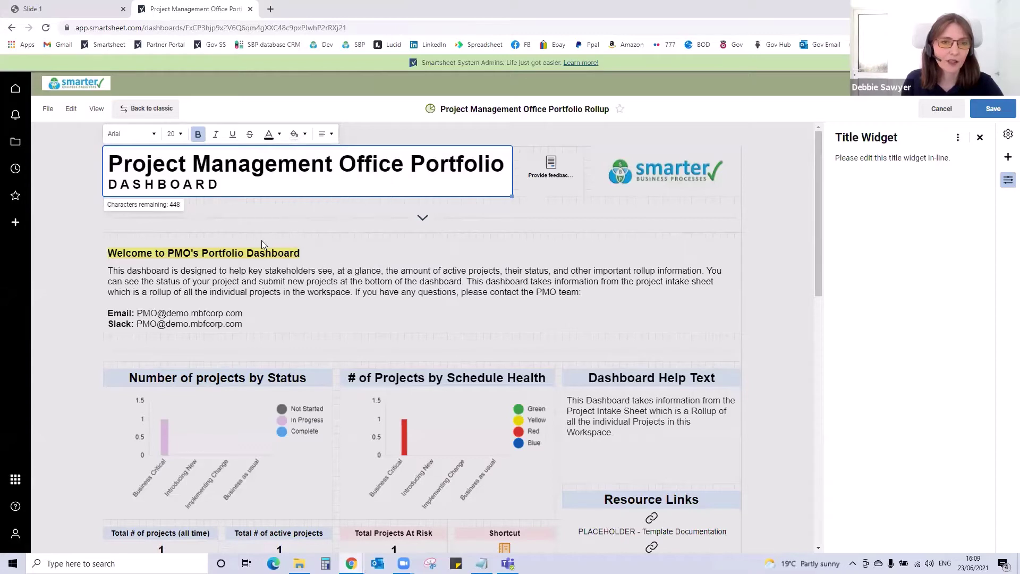
Step: Add a custom background colour with RGB values 140, 110, 25 and apply it to the main title widget
{"action": "left_click", "coordinate": [295, 134]}
{"action": "left_click", "coordinate": [309, 230]}
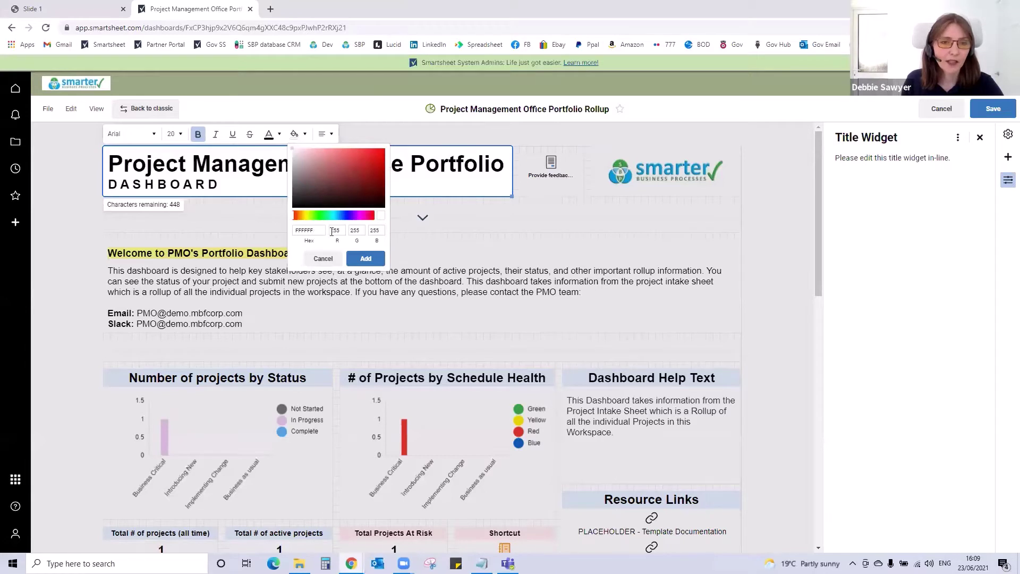
{"action": "left_click", "coordinate": [374, 230]}
{"action": "left_click", "coordinate": [340, 230]}
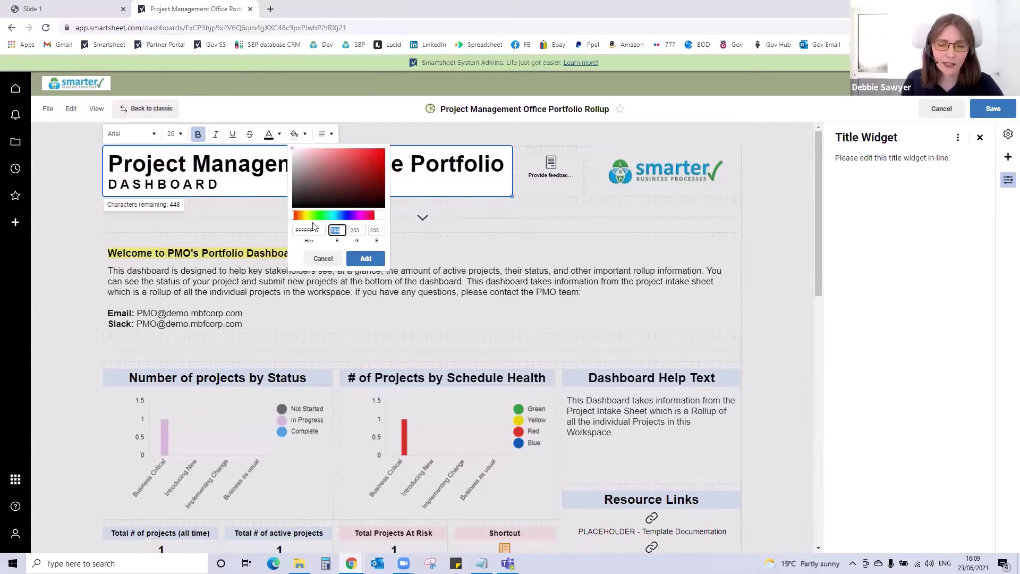
{"action": "type", "text": "140"}
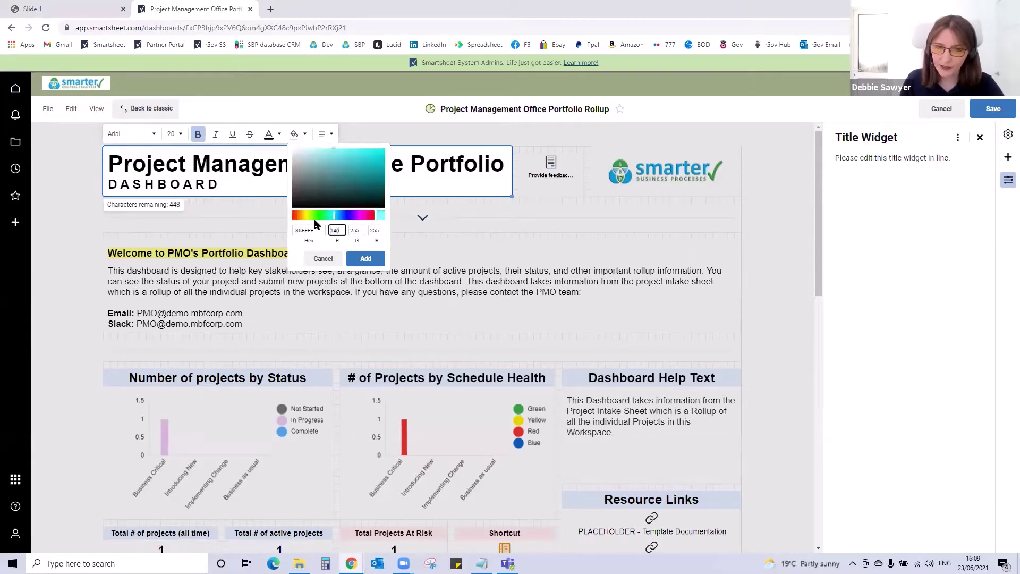
{"action": "left_click", "coordinate": [356, 230]}
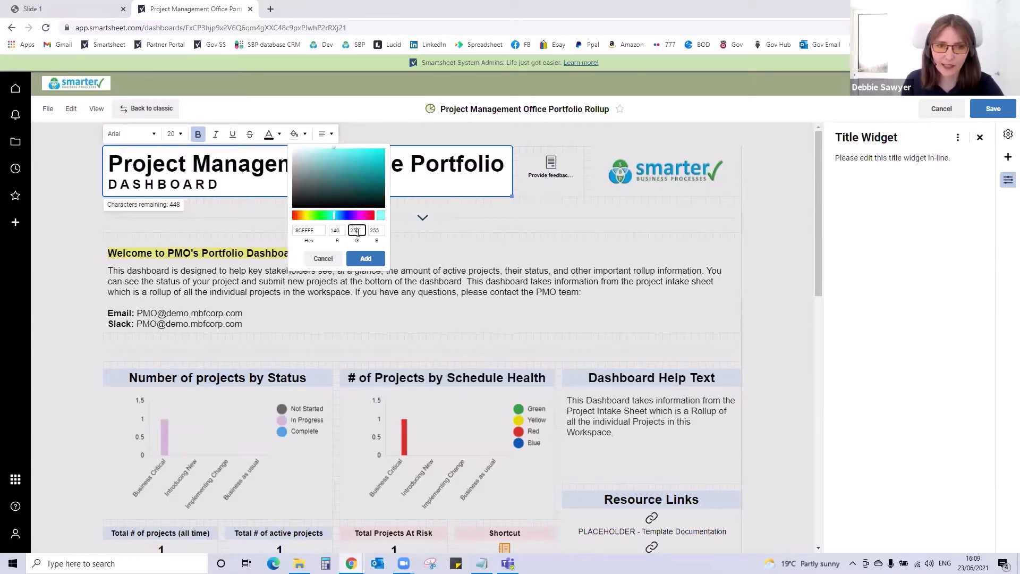
{"action": "type", "text": "110"}
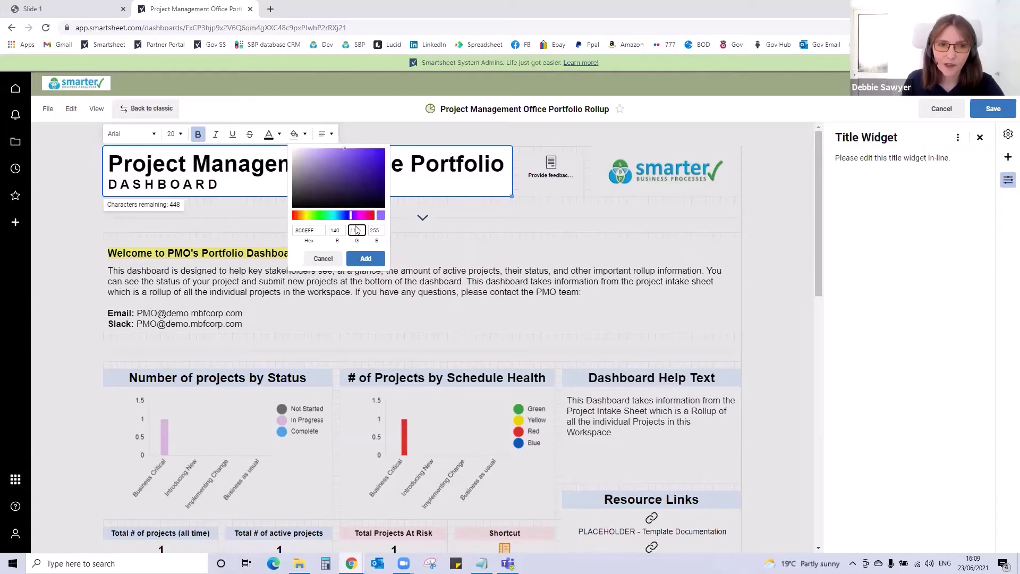
{"action": "left_click", "coordinate": [375, 230]}
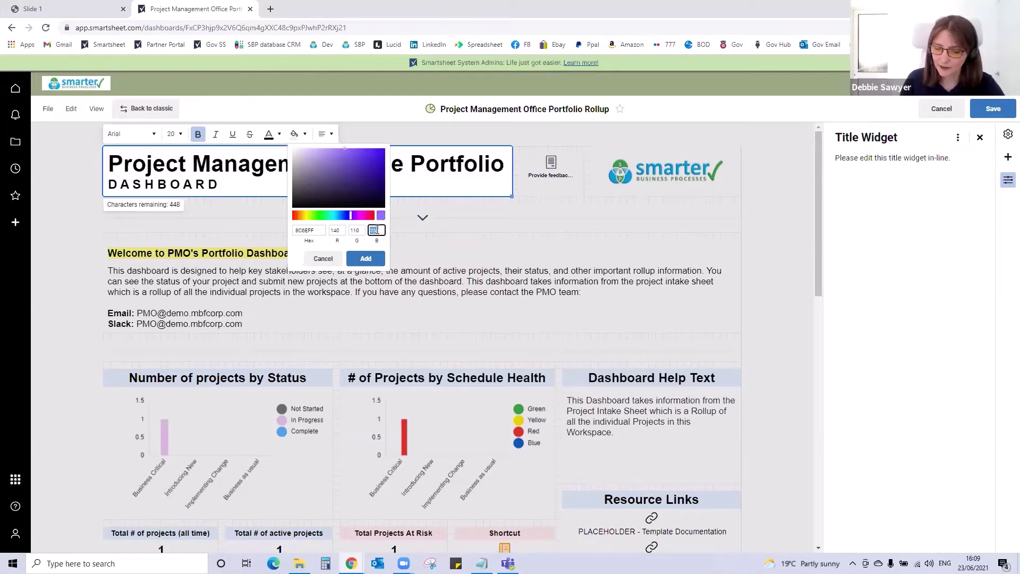
{"action": "type", "text": "25"}
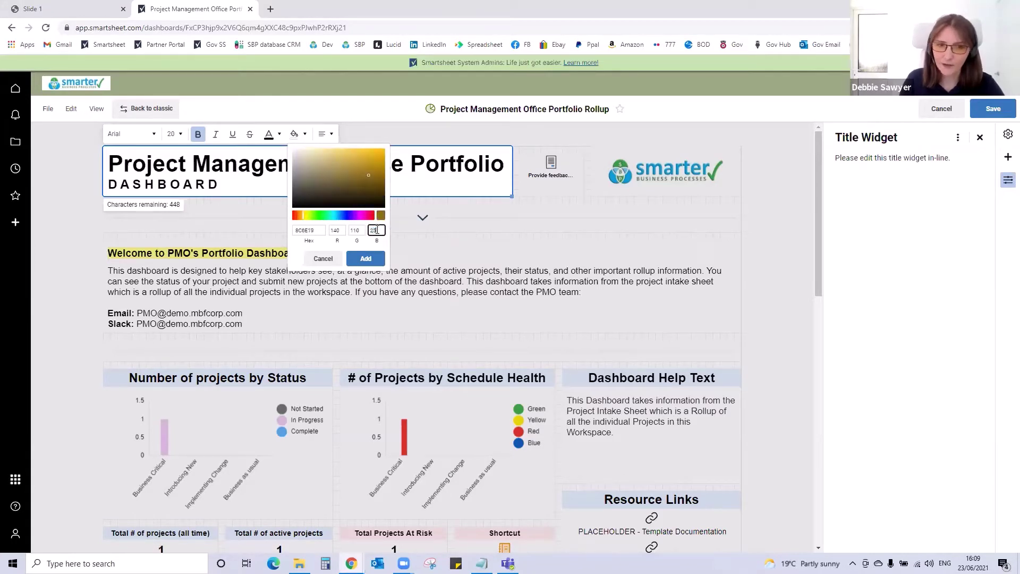
{"action": "left_click", "coordinate": [366, 258]}
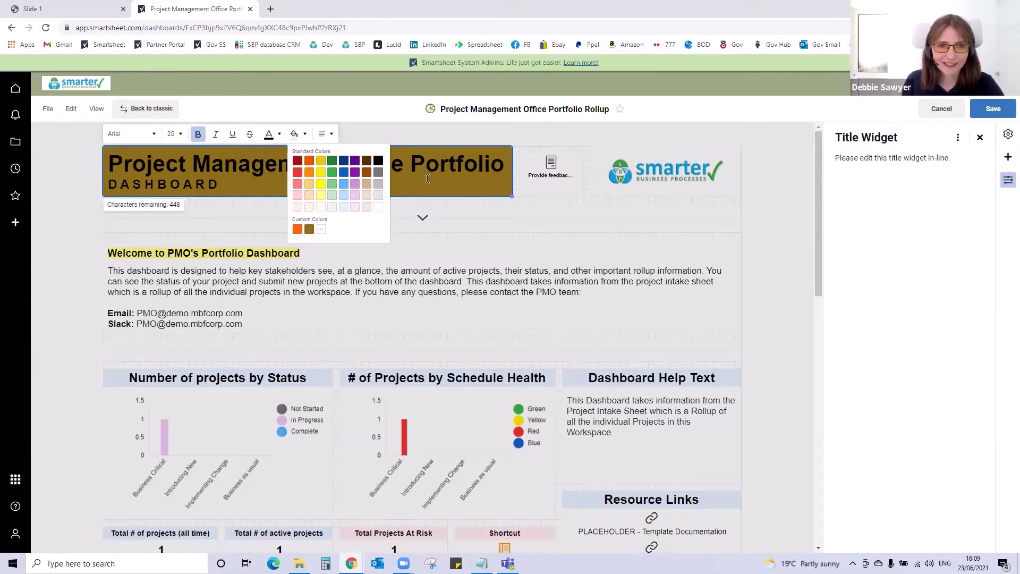
Step: Leave the custom colour picker without adding another colour and save the dashboard
{"action": "left_click", "coordinate": [322, 231]}
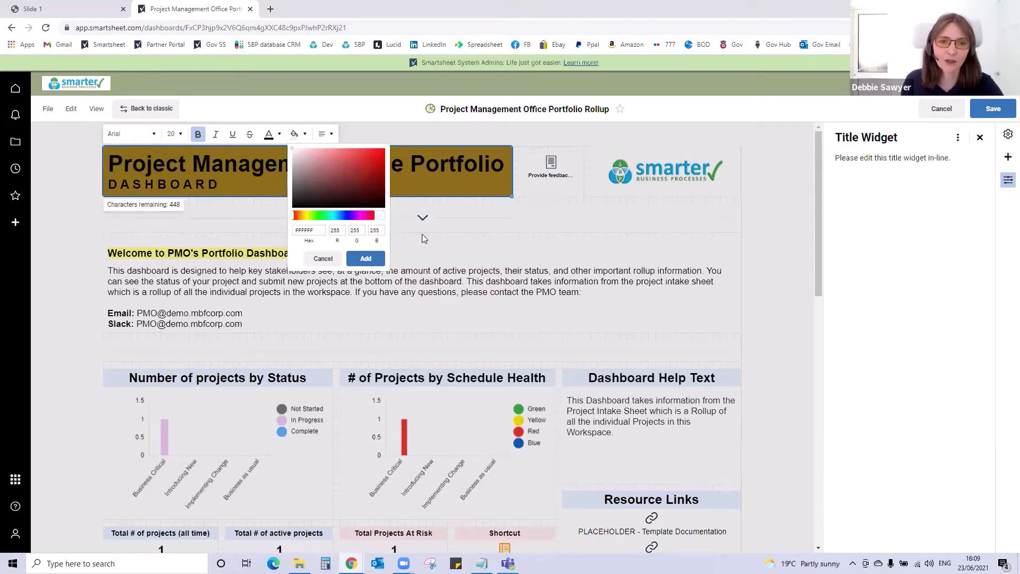
{"action": "key", "text": "Escape"}
{"action": "left_click", "coordinate": [993, 108]}
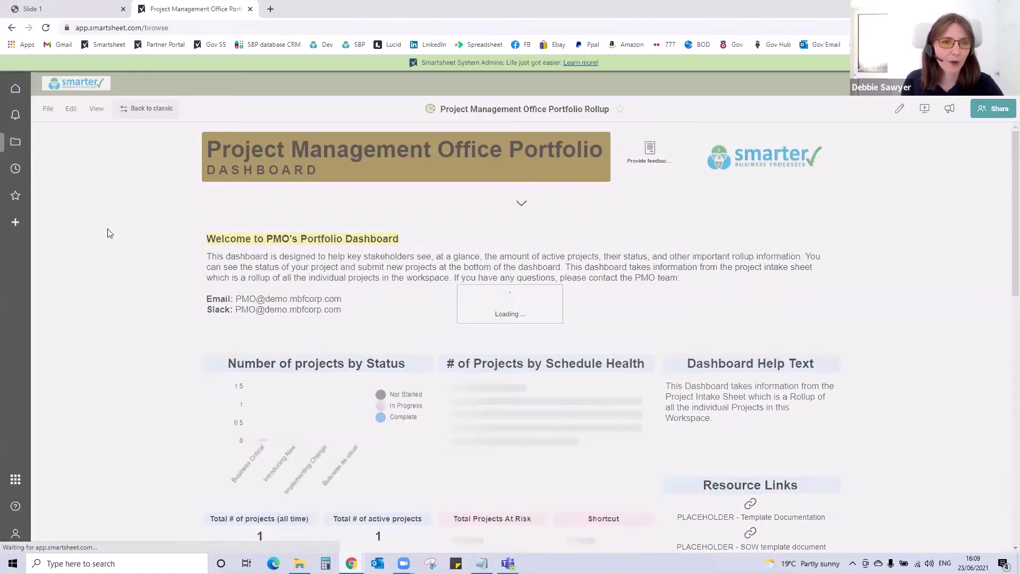
Step: Open the dashboard "June Demo version to show reporting" from the Portfolio Level folder and put it into edit mode
{"action": "left_click", "coordinate": [16, 142]}
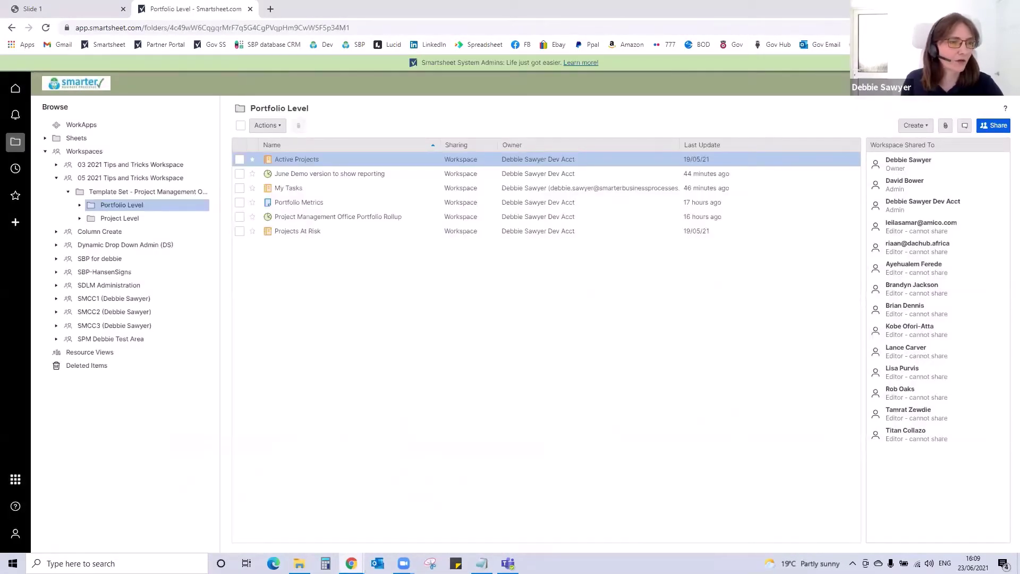
{"action": "left_click", "coordinate": [339, 174]}
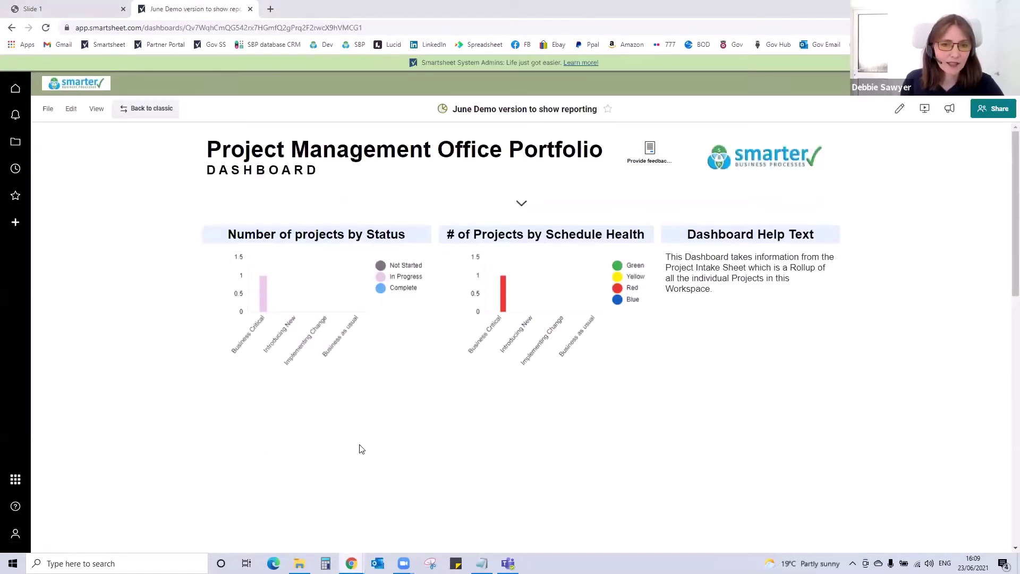
{"action": "left_click", "coordinate": [71, 110]}
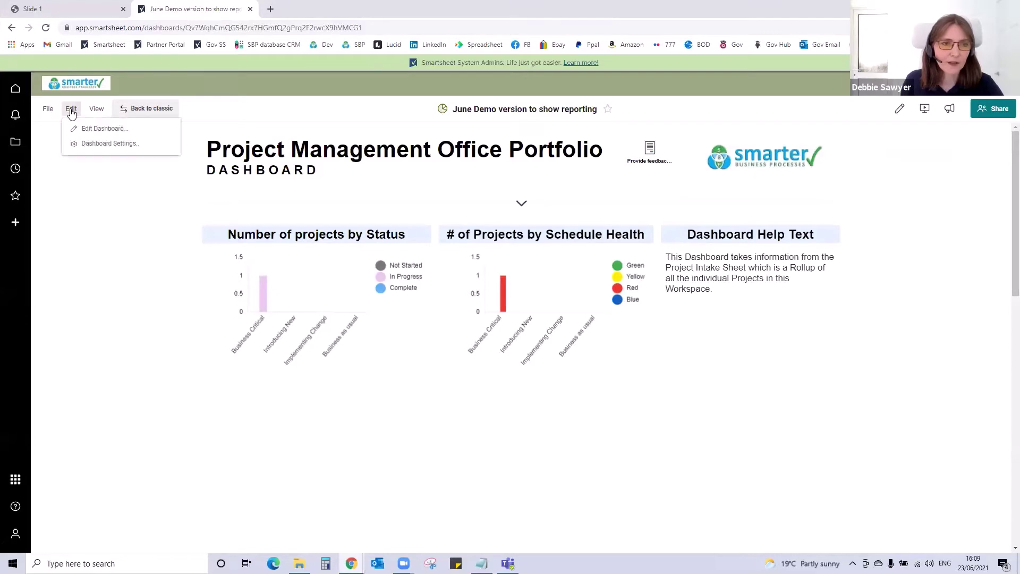
{"action": "left_click", "coordinate": [79, 129]}
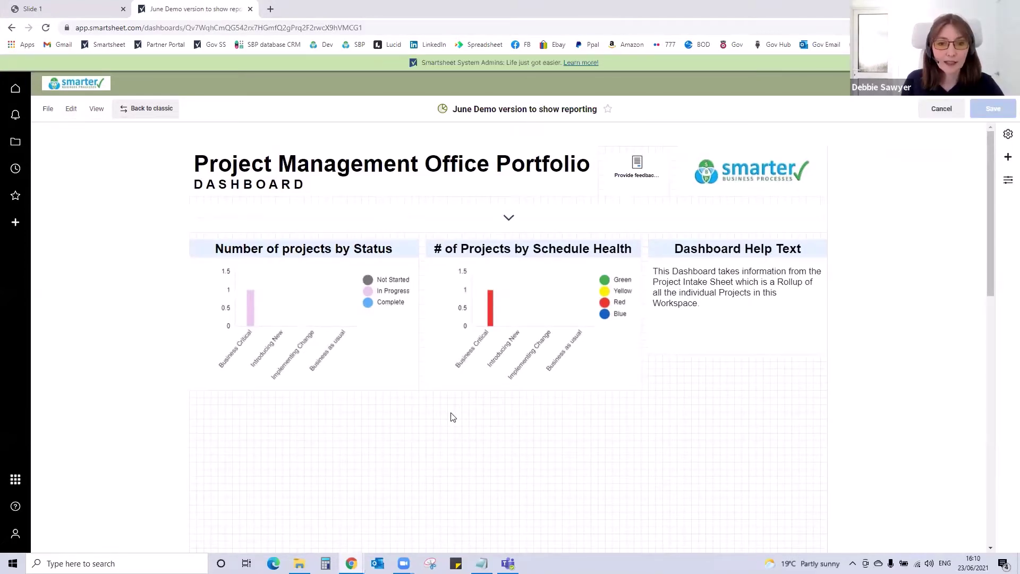
Step: Add a report widget to the dashboard with the My Tasks report as its data source
{"action": "left_click", "coordinate": [1008, 157]}
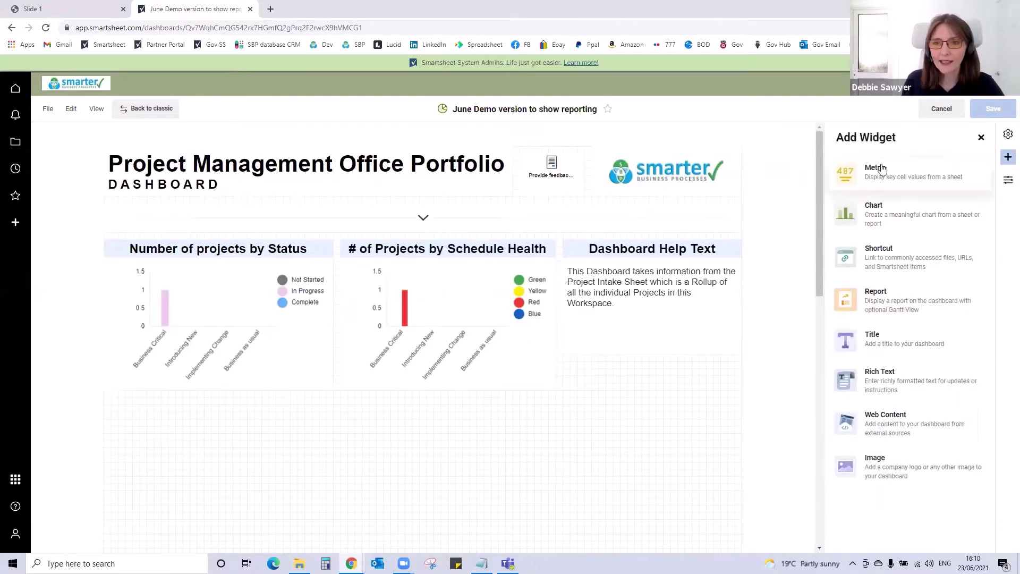
{"action": "left_click", "coordinate": [873, 310]}
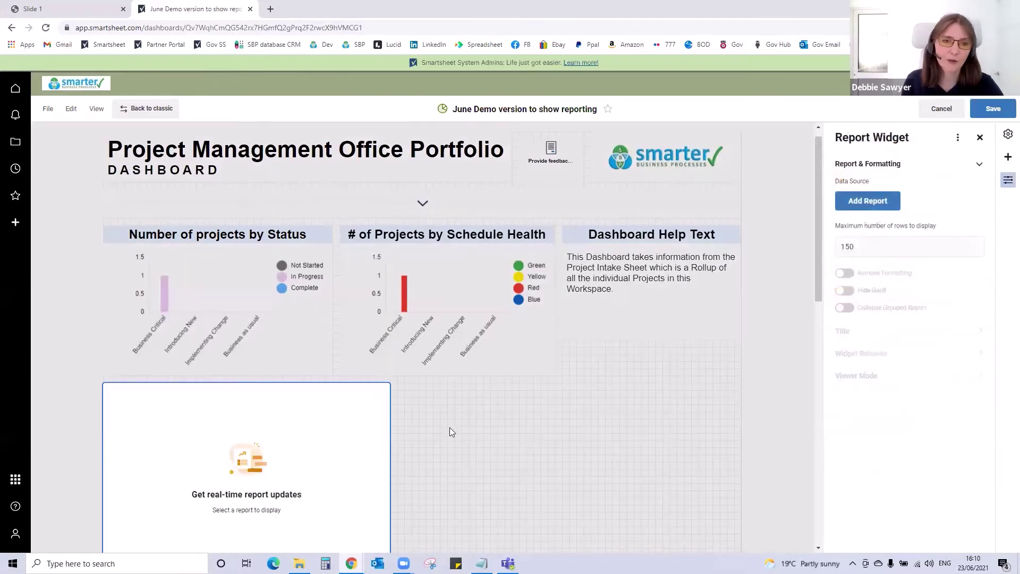
{"action": "left_click", "coordinate": [872, 201]}
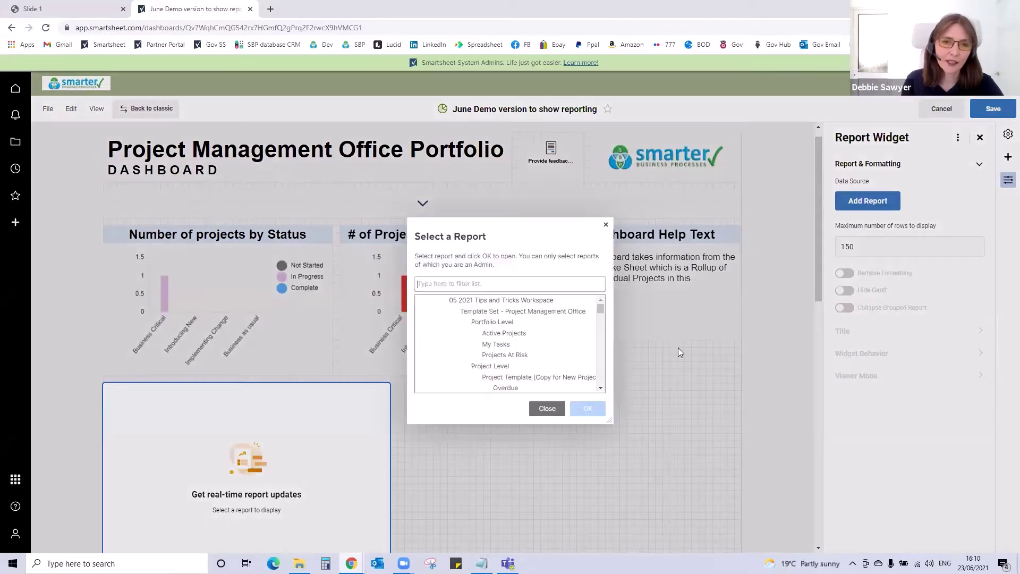
{"action": "left_click", "coordinate": [500, 347]}
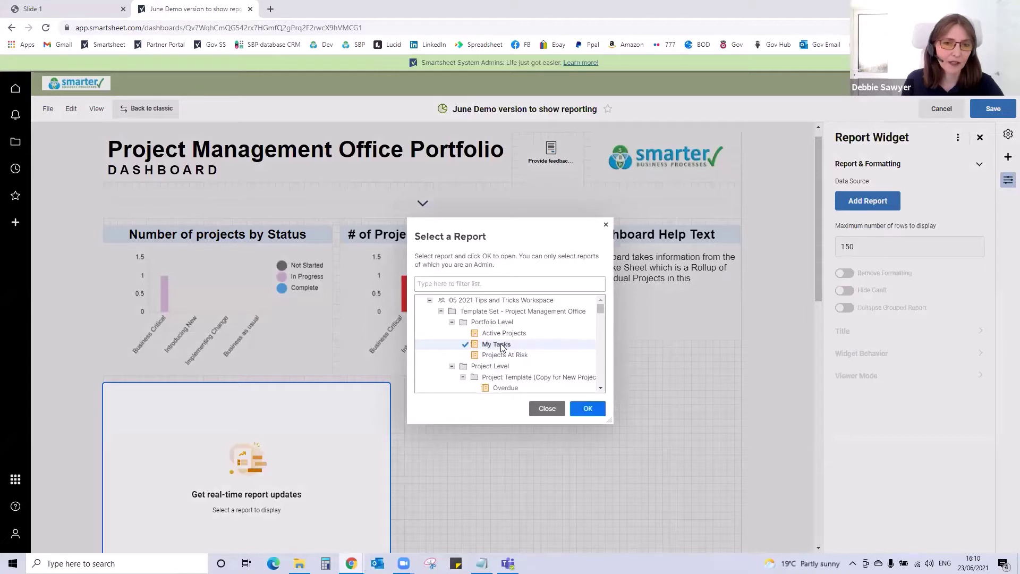
{"action": "left_click", "coordinate": [589, 409]}
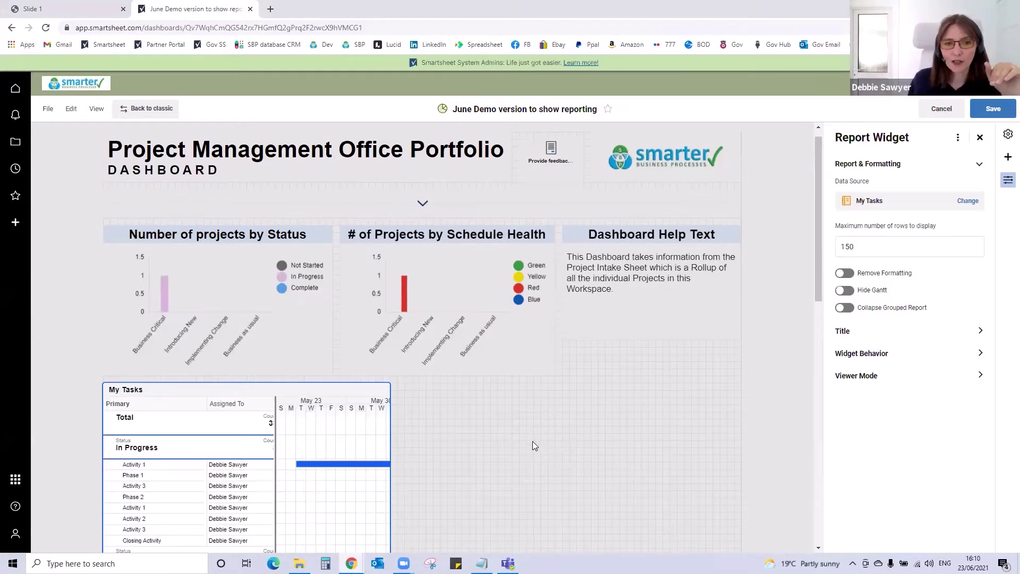
Step: Enlarge the My Tasks report widget to the dashboard's full width and a greater height, with its Gantt hidden
{"action": "scroll", "coordinate": [532, 442], "scroll_direction": "down", "scroll_amount": 2}
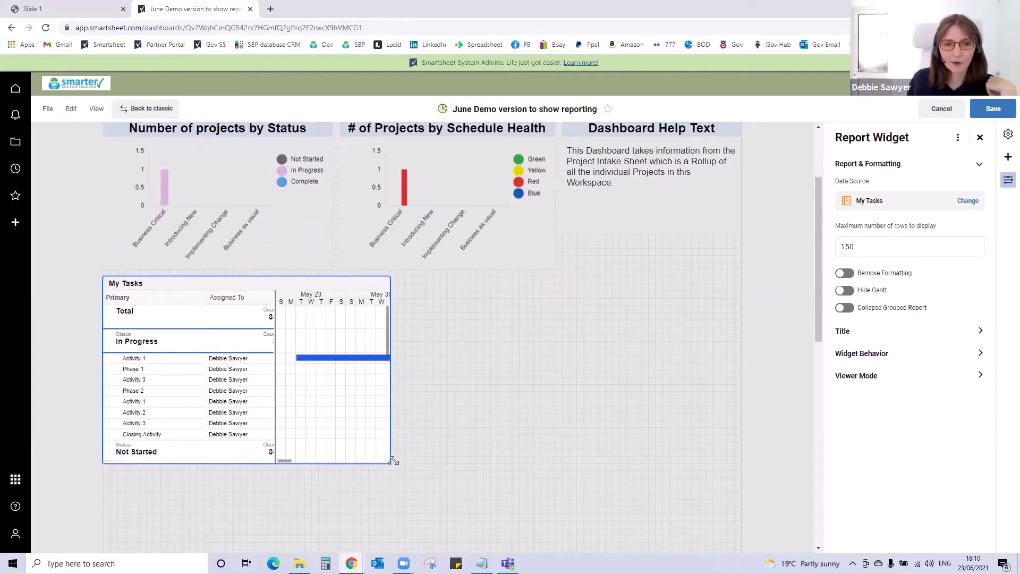
{"action": "left_click_drag", "start_coordinate": [392, 460], "coordinate": [825, 460]}
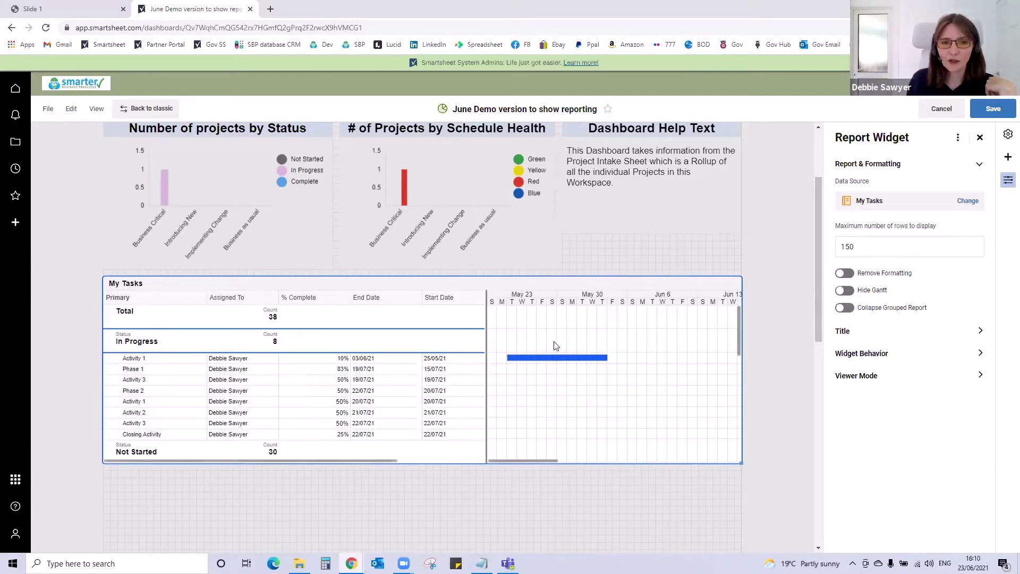
{"action": "left_click", "coordinate": [846, 290]}
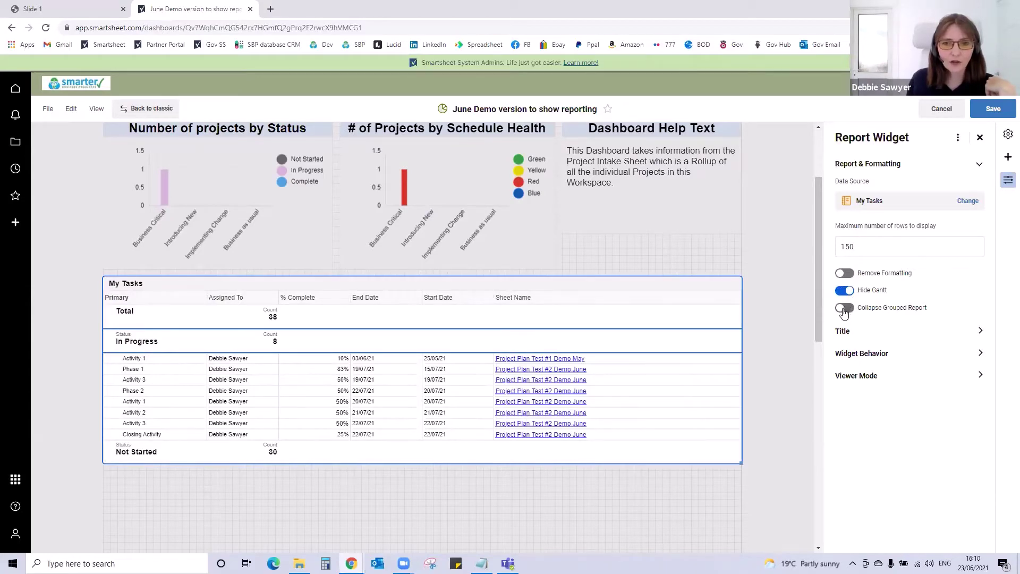
{"action": "left_click_drag", "start_coordinate": [741, 463], "coordinate": [740, 393]}
{"action": "scroll", "coordinate": [743, 425], "scroll_direction": "down", "scroll_amount": 4}
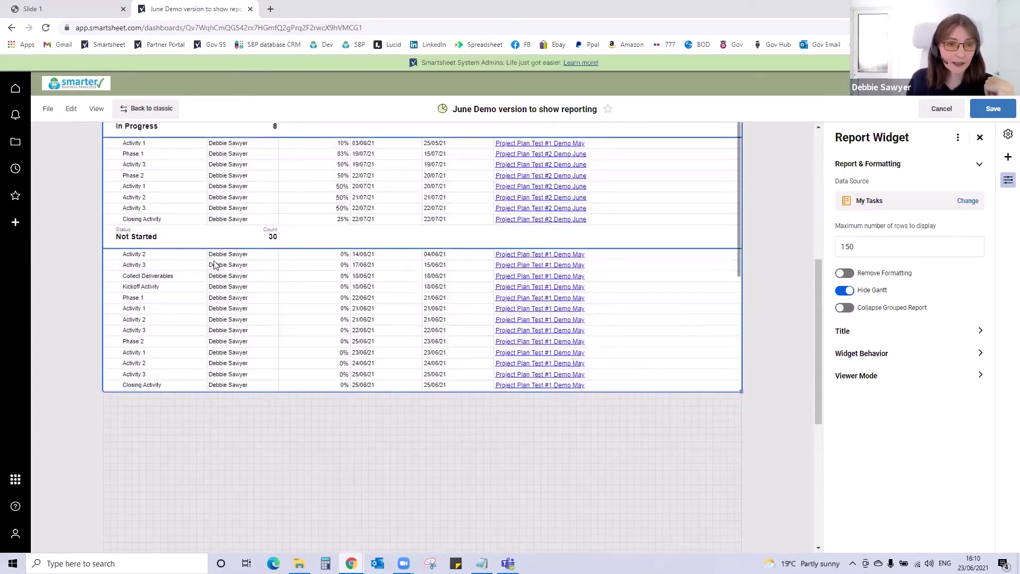
Step: Try the Collapse Grouped Report option on the My Tasks widget and switch it off again
{"action": "left_click", "coordinate": [845, 307]}
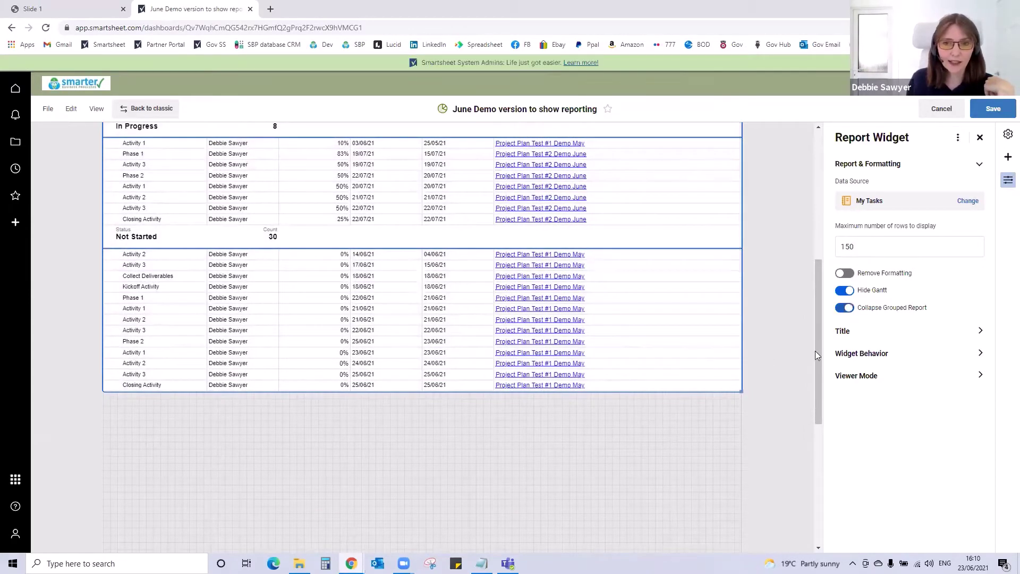
{"action": "scroll", "coordinate": [773, 325], "scroll_direction": "up", "scroll_amount": 2}
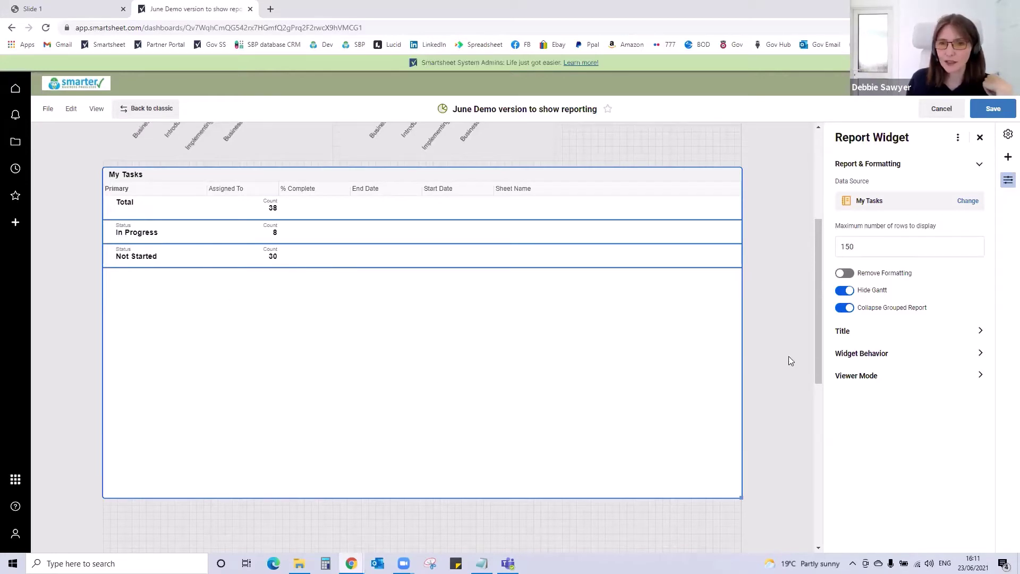
{"action": "left_click", "coordinate": [844, 308]}
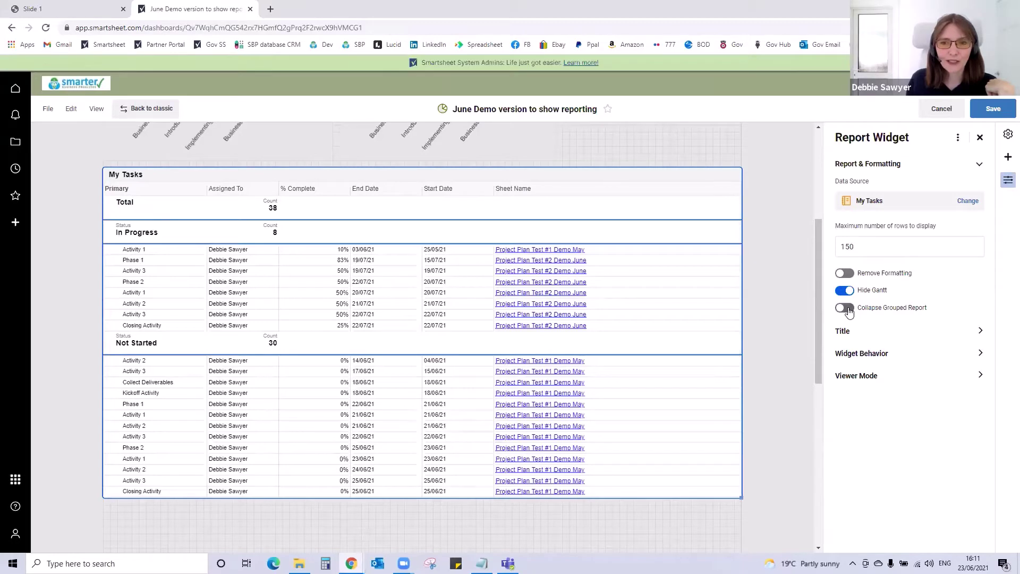
Step: Turn on Collapse Grouped Report for the My Tasks widget and save the dashboard
{"action": "left_click", "coordinate": [847, 310]}
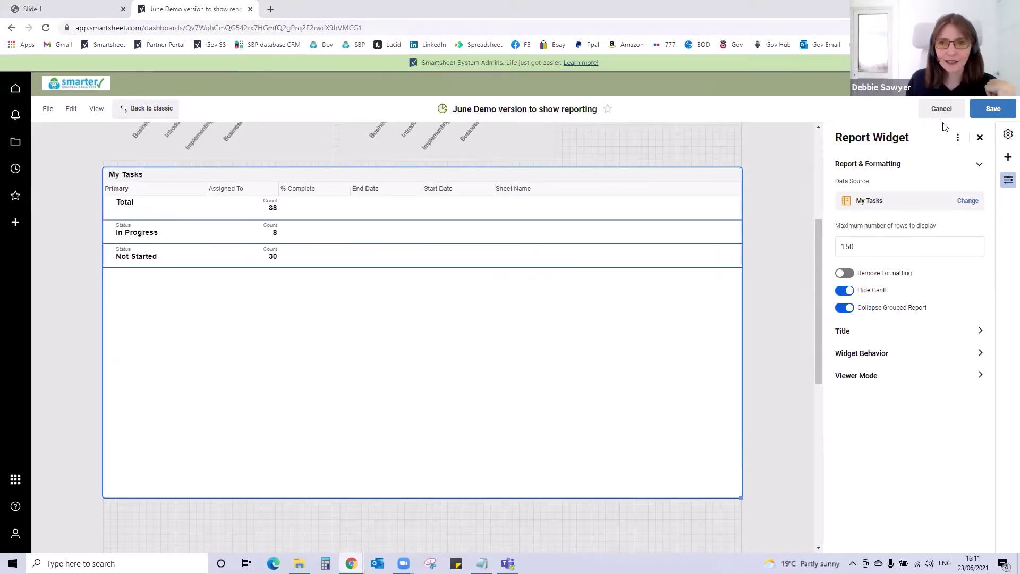
{"action": "left_click", "coordinate": [993, 108]}
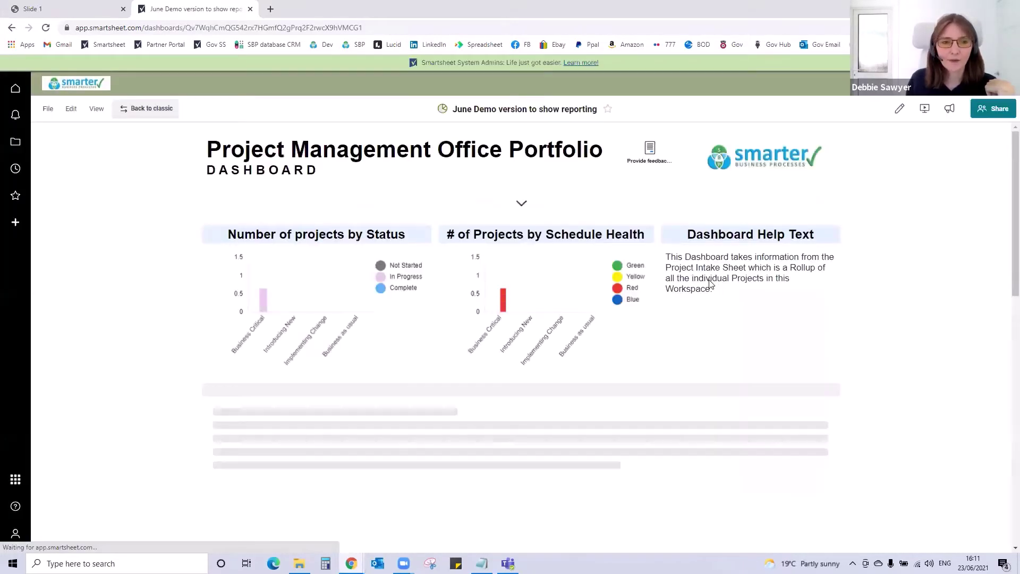
Step: Open the My Tasks source report from its dashboard widget and expand the In Progress and Not Started groups
{"action": "scroll", "coordinate": [584, 305], "scroll_direction": "down", "scroll_amount": 3}
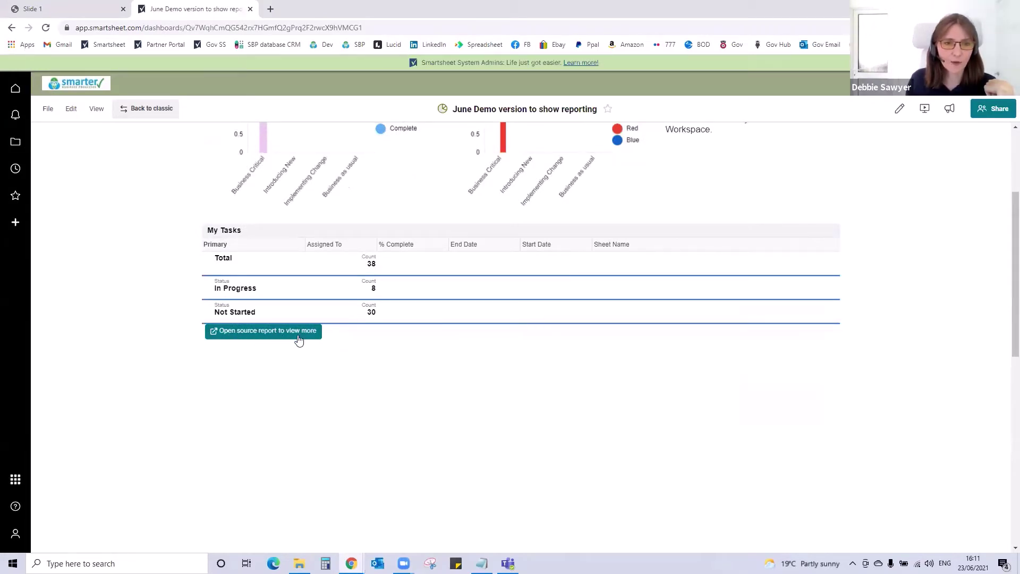
{"action": "left_click", "coordinate": [213, 334]}
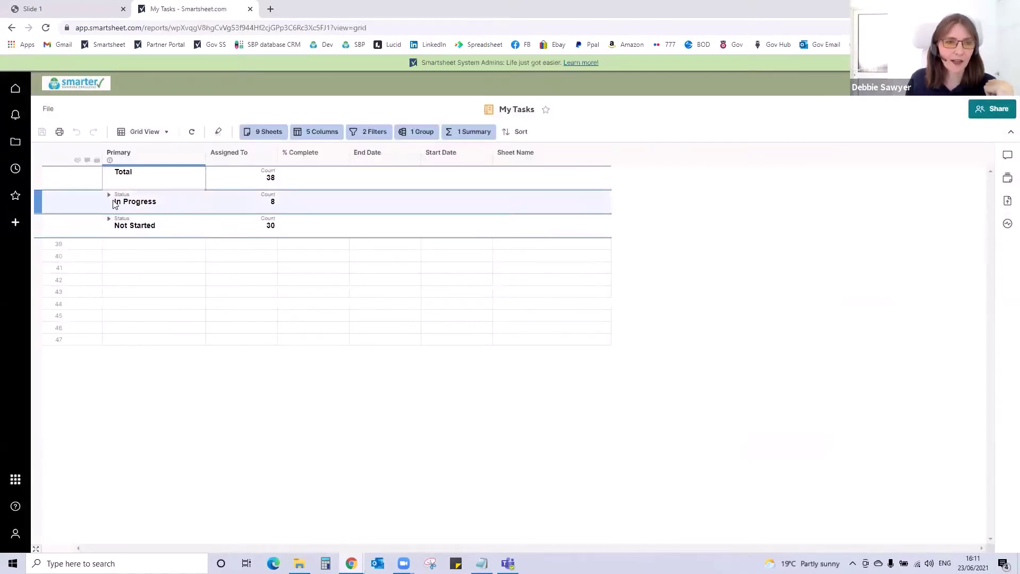
{"action": "left_click", "coordinate": [109, 195]}
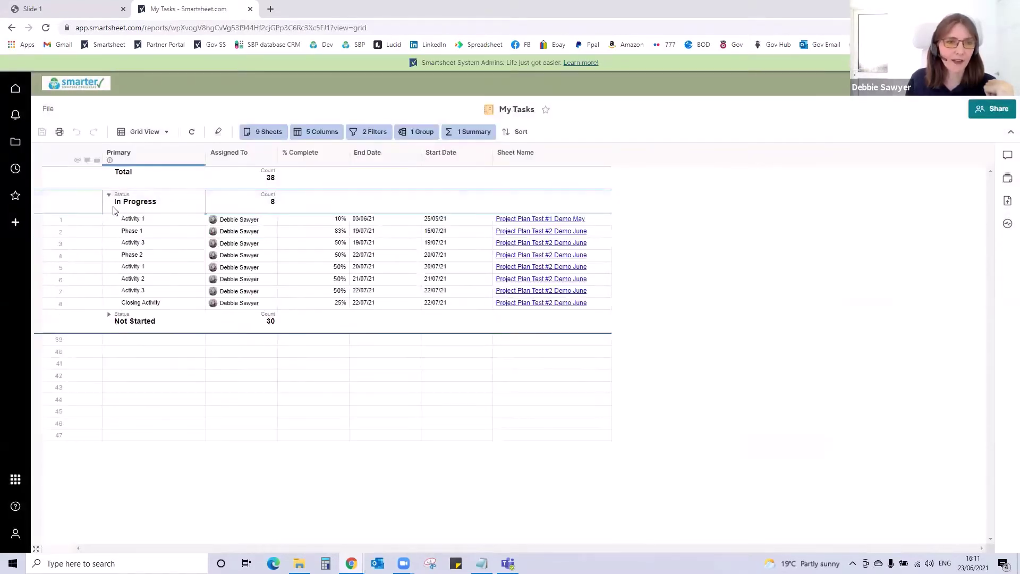
{"action": "left_click", "coordinate": [109, 315]}
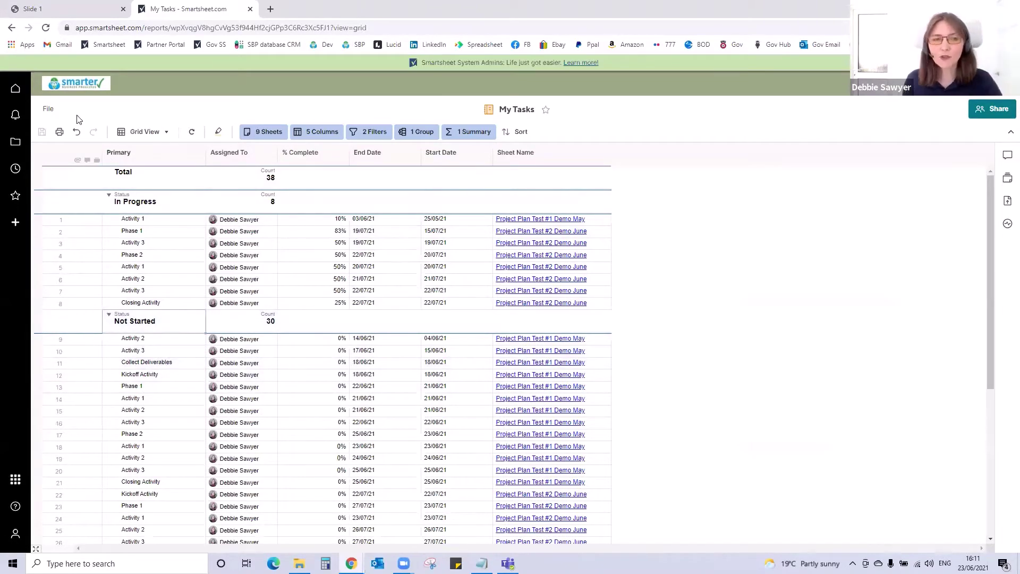
Step: Return to the Portfolio Level folder and bring up the Smartsheet Dashboards slide
{"action": "left_click", "coordinate": [17, 144]}
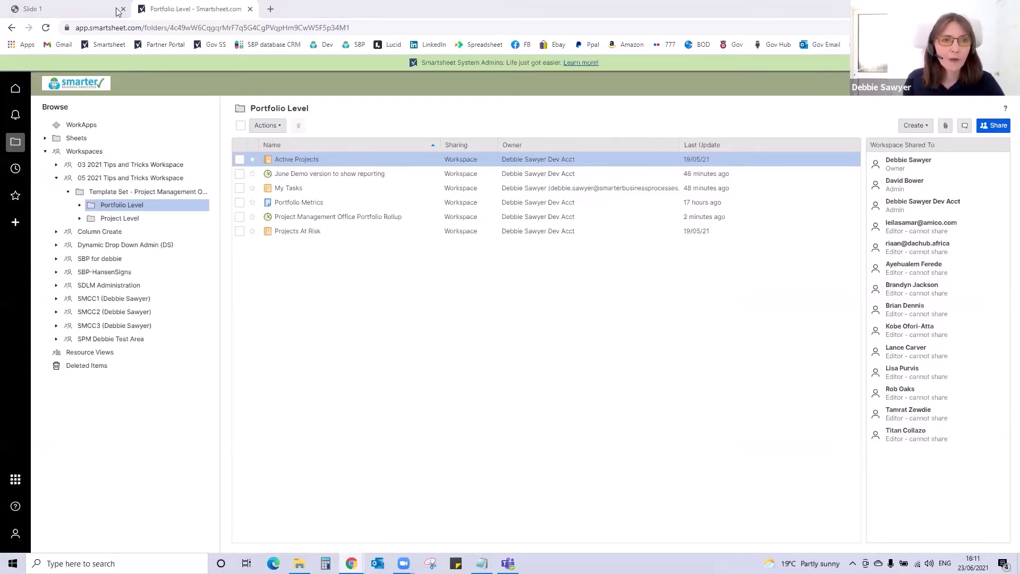
{"action": "left_click", "coordinate": [43, 5]}
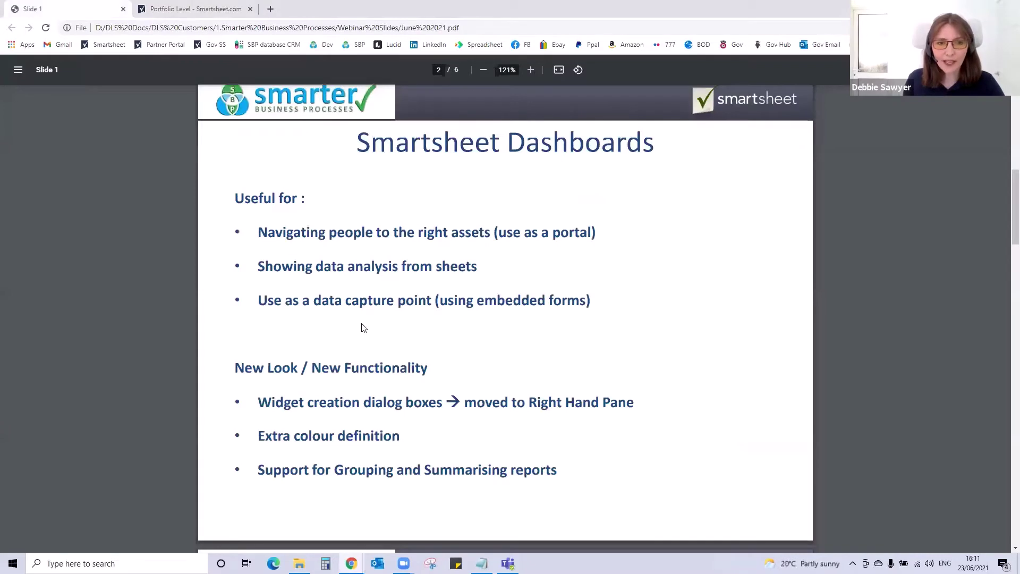
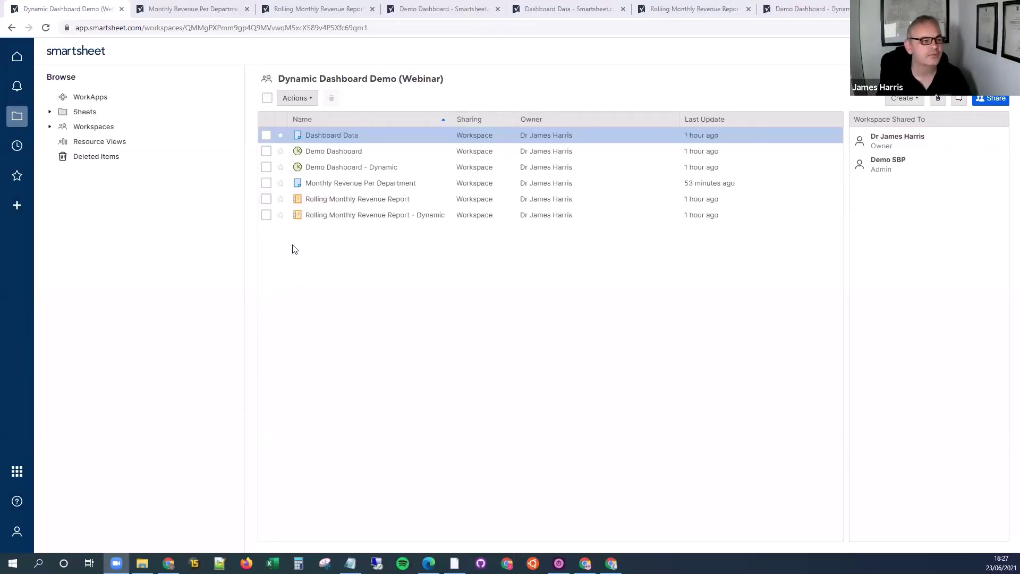
Step: Examine the Jan 20 to May 21 revenue in the Monthly Revenue Per Department sheet and compare it with the Demo Dashboard
{"action": "left_click", "coordinate": [177, 9]}
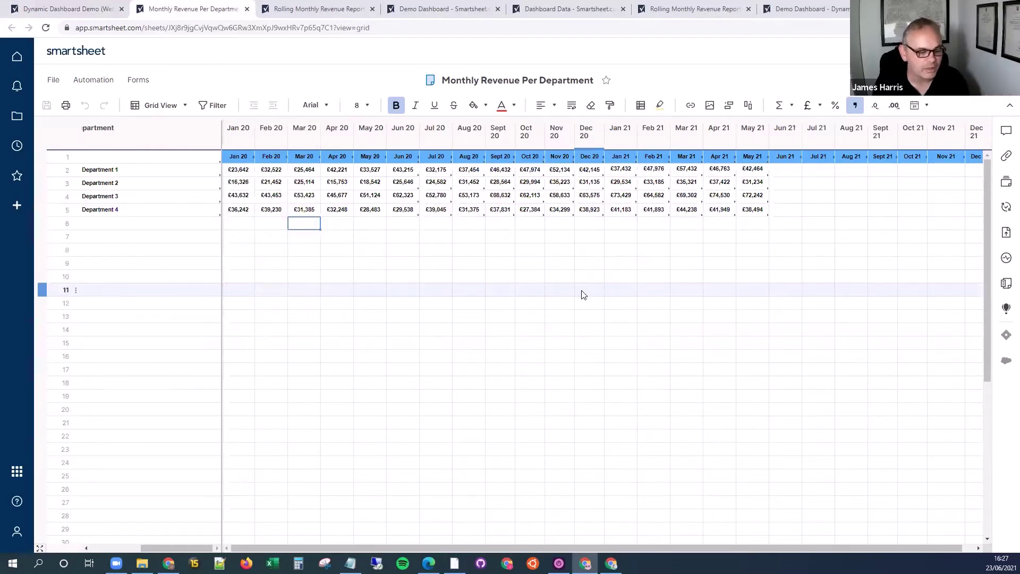
{"action": "left_click", "coordinate": [237, 135]}
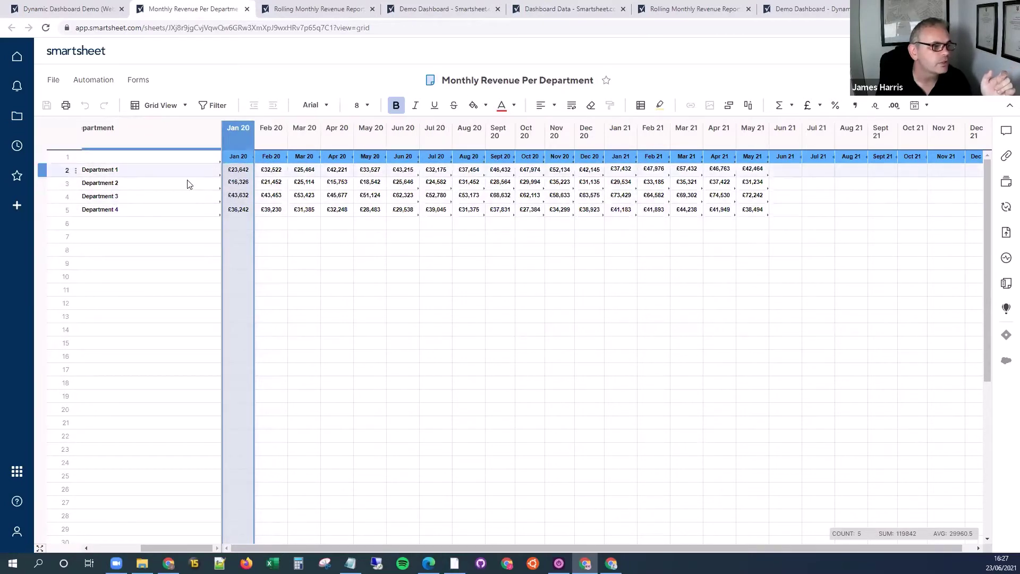
{"action": "left_click", "coordinate": [304, 289]}
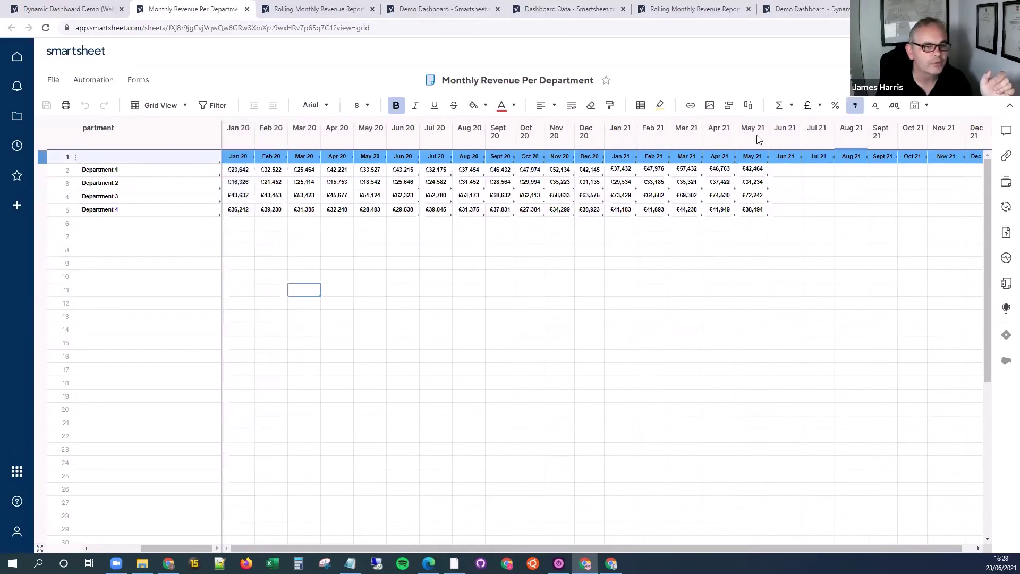
{"action": "left_click", "coordinate": [753, 143]}
{"action": "left_click", "coordinate": [751, 224]}
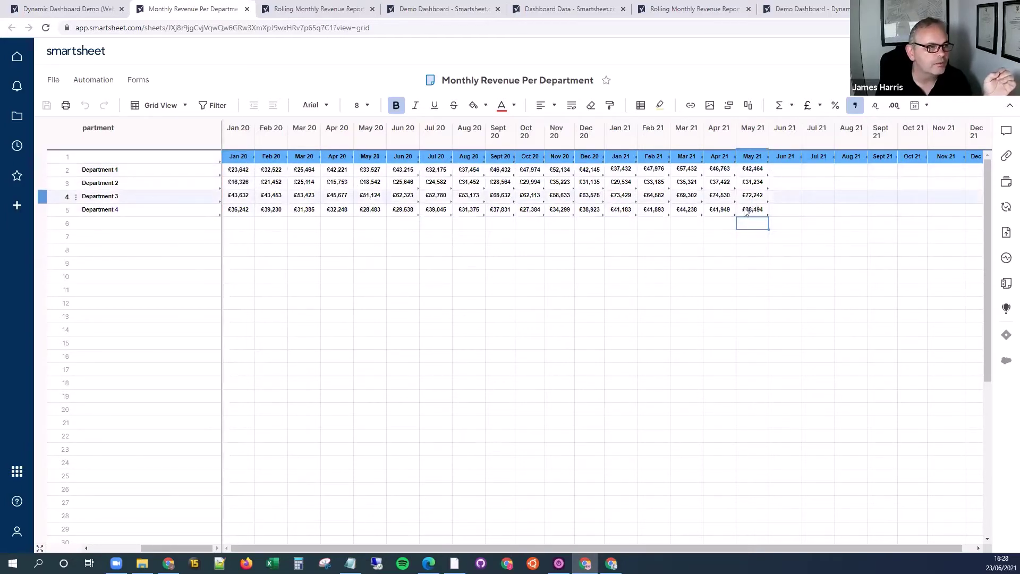
{"action": "left_click", "coordinate": [431, 10]}
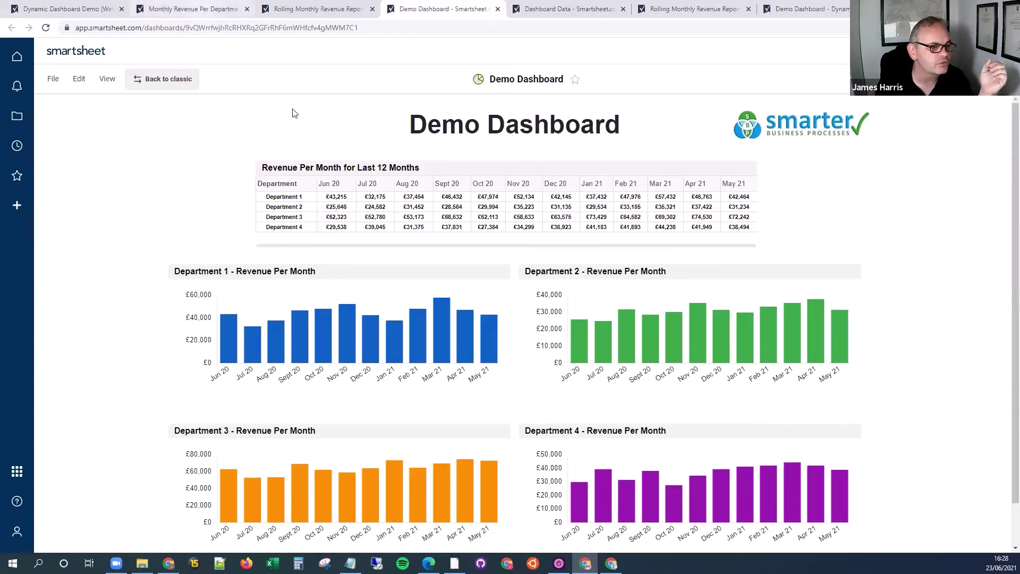
Step: Enter Jun 21 revenue of 44223, 33245, 64534 and 52322 for Departments 1 to 4 in the Monthly Revenue Per Department sheet and save it
{"action": "key", "text": "ctrl+2"}
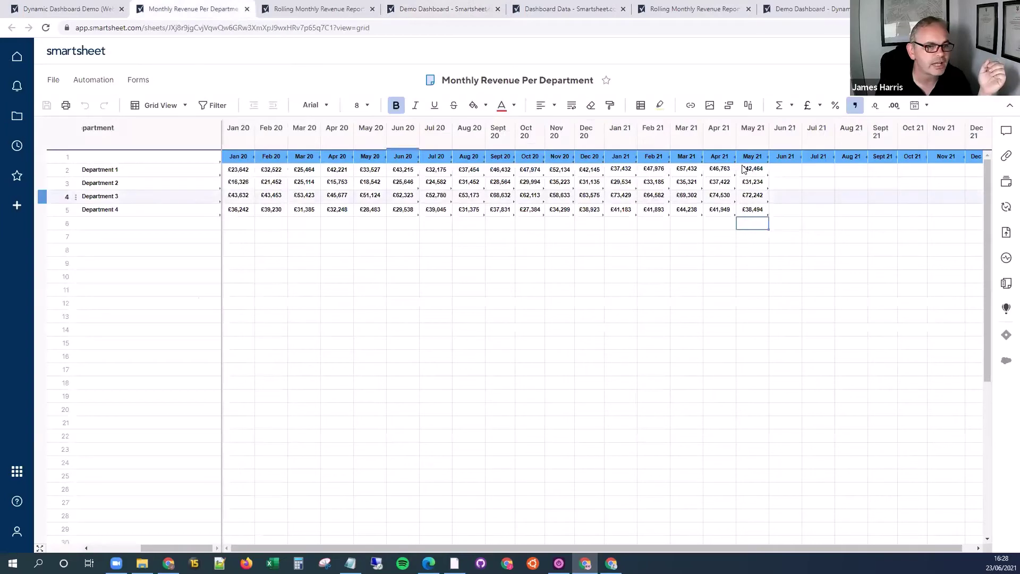
{"action": "left_click", "coordinate": [788, 173]}
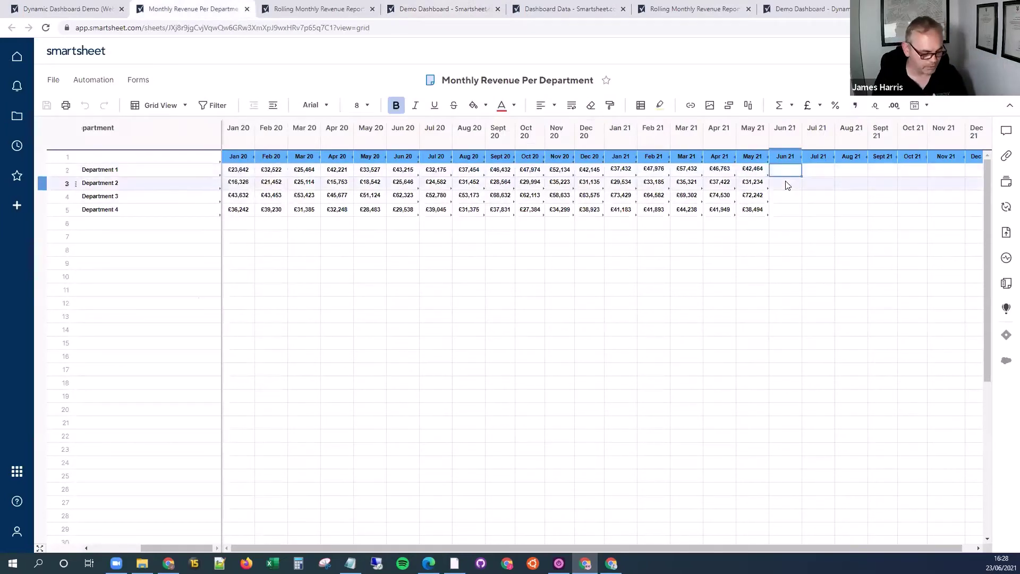
{"action": "type", "text": "44223"}
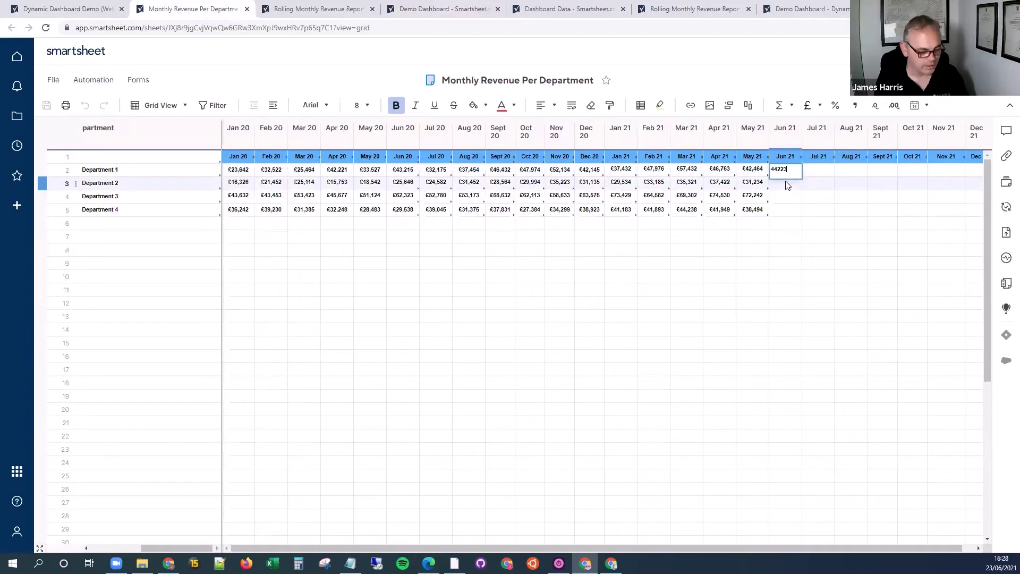
{"action": "key", "text": "Return"}
{"action": "type", "text": "33,245"}
{"action": "key", "text": "Return"}
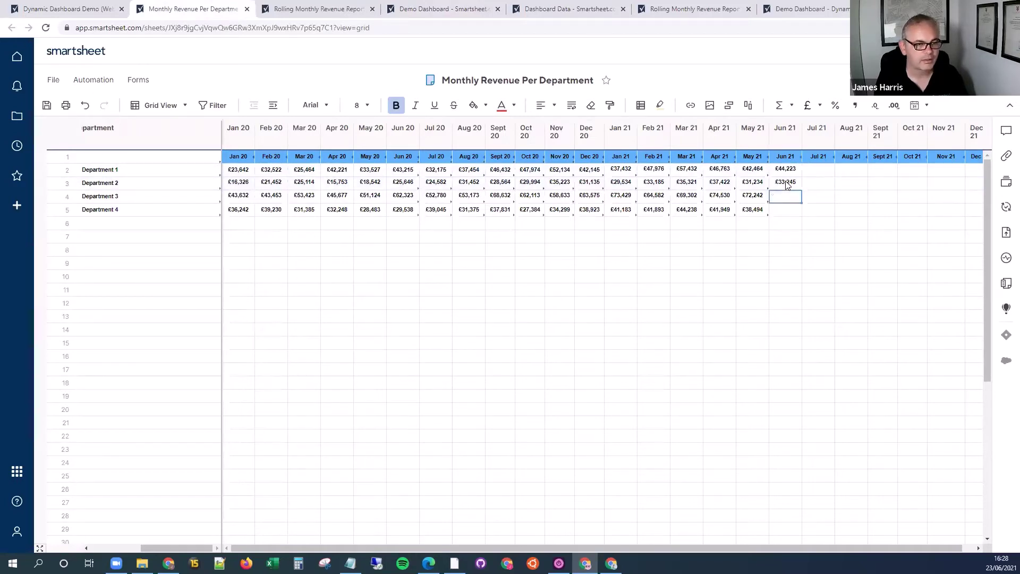
{"action": "type", "text": "64534"}
{"action": "key", "text": "Return"}
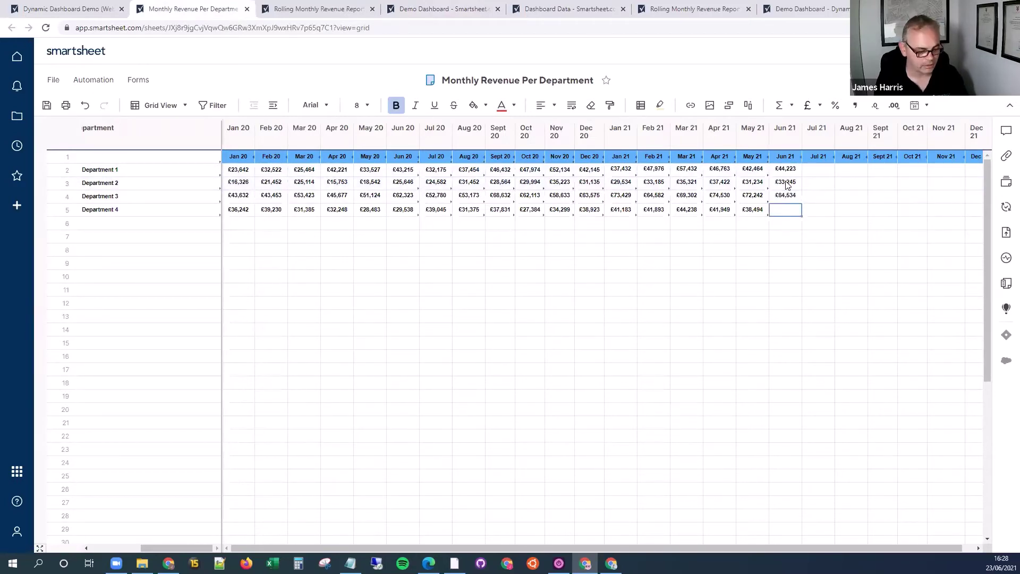
{"action": "type", "text": "52322"}
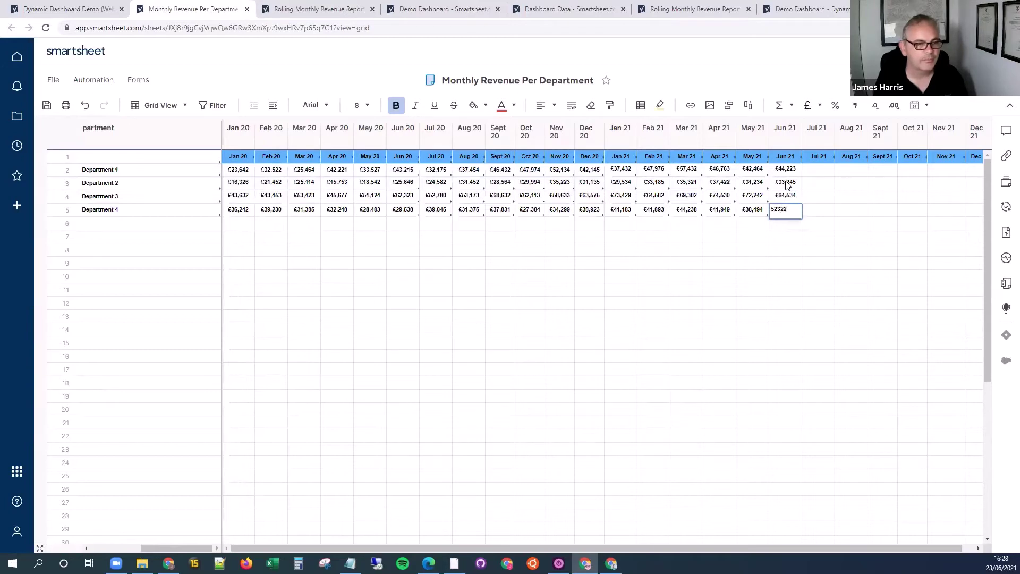
{"action": "type", "text": ",322"}
{"action": "left_click", "coordinate": [773, 251]}
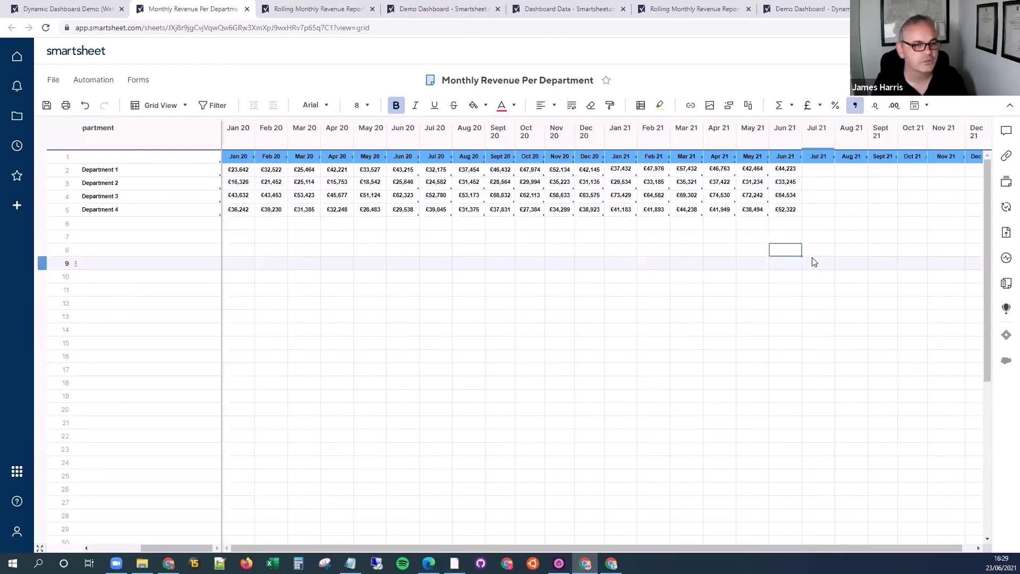
{"action": "left_click", "coordinate": [47, 106]}
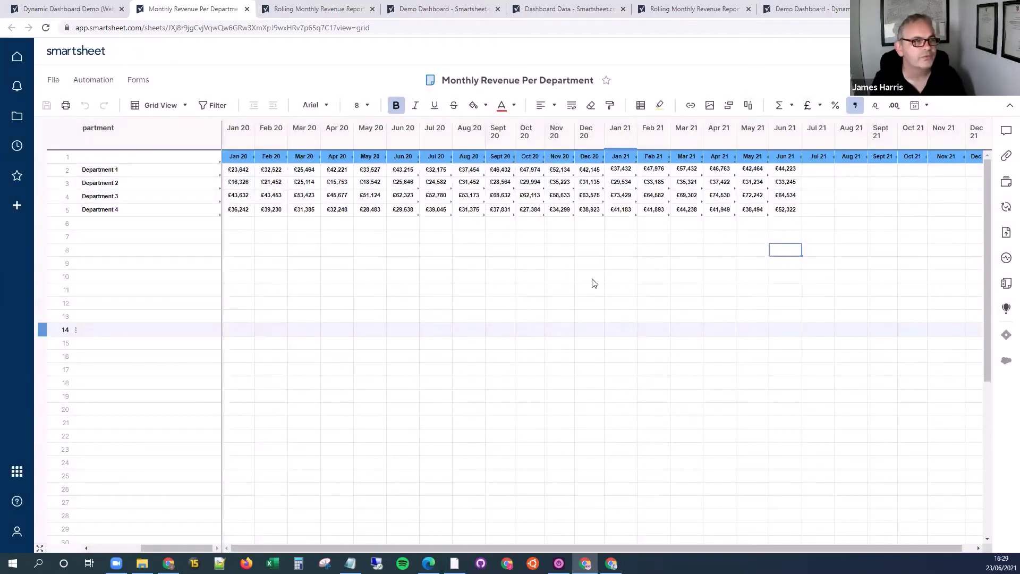
Step: Check the Demo Dashboard for the Jun 21 revenue and inspect the column selection of the Rolling Monthly Revenue Report
{"action": "left_click", "coordinate": [440, 11]}
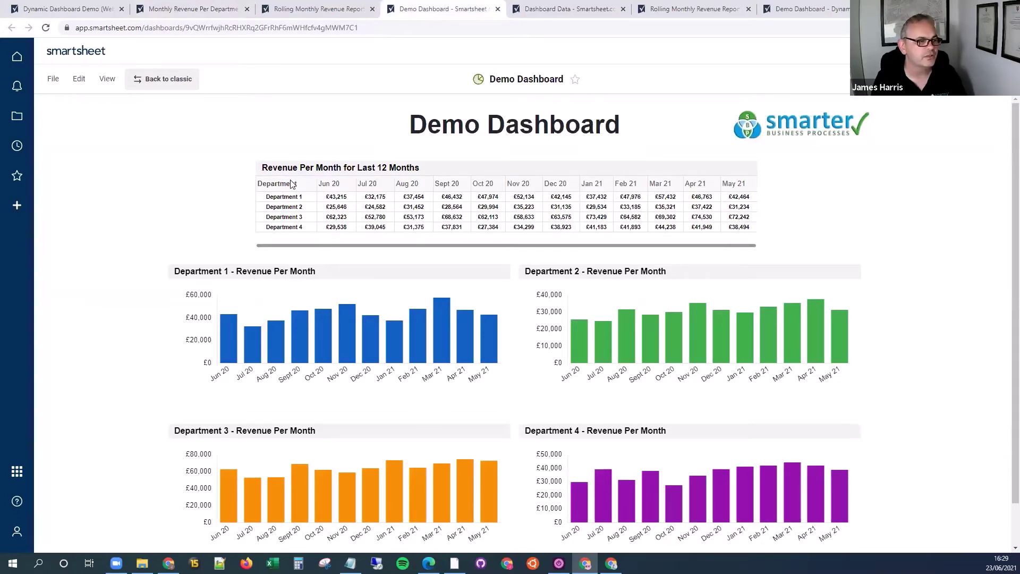
{"action": "left_click", "coordinate": [310, 11]}
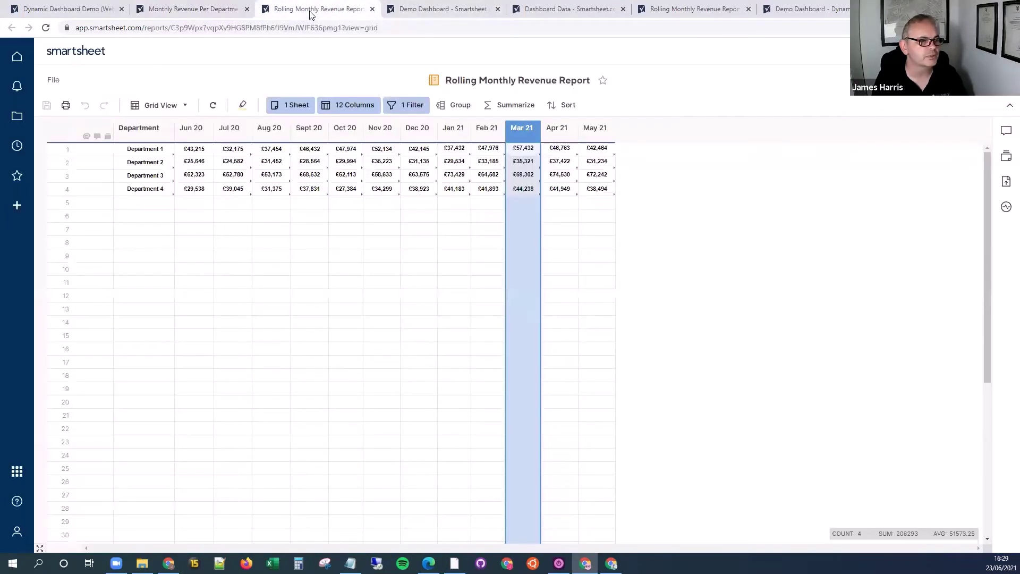
{"action": "left_click", "coordinate": [250, 231]}
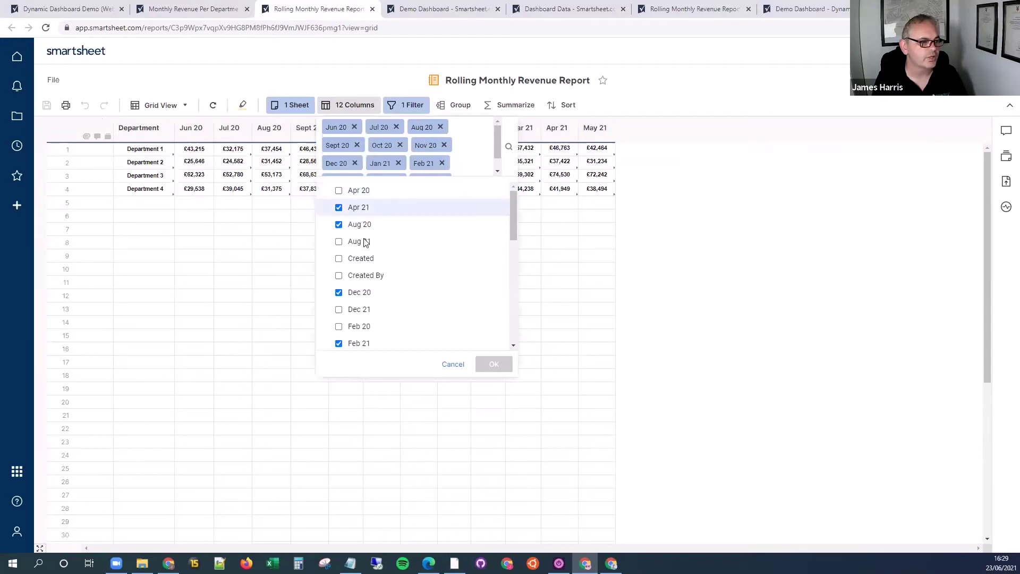
{"action": "left_click", "coordinate": [201, 9]}
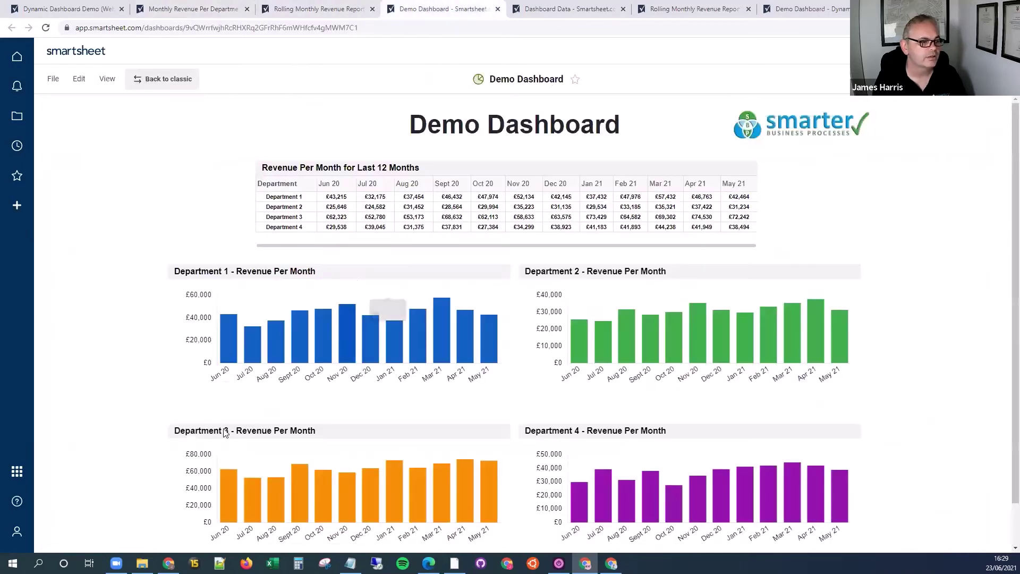
{"action": "left_click", "coordinate": [431, 9]}
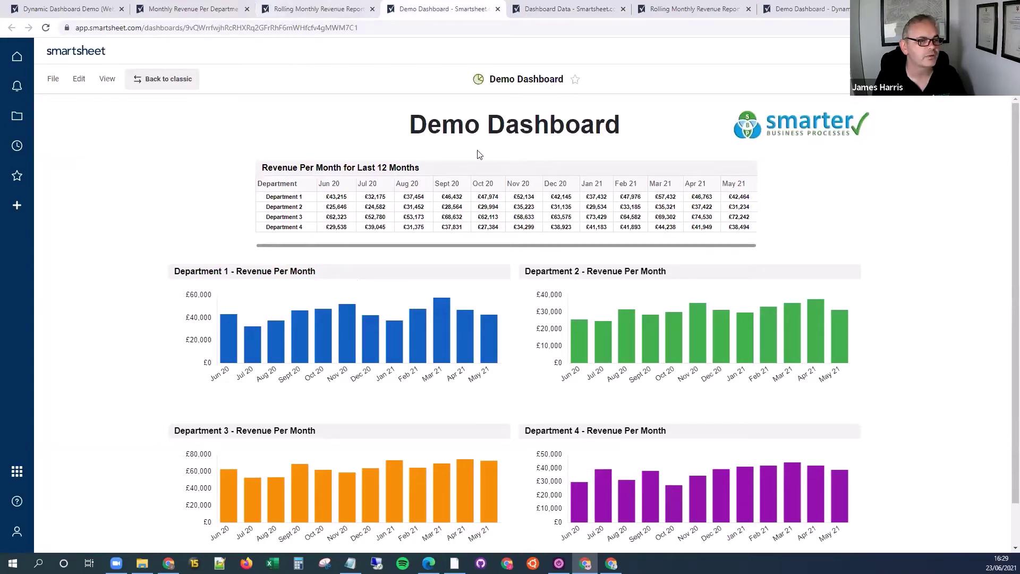
Step: Highlight the Jun 20 to May 21 revenue block in the Monthly Revenue Per Department sheet, followed by the Jul 20 to Jun 21 block
{"action": "key", "text": "ctrl+2"}
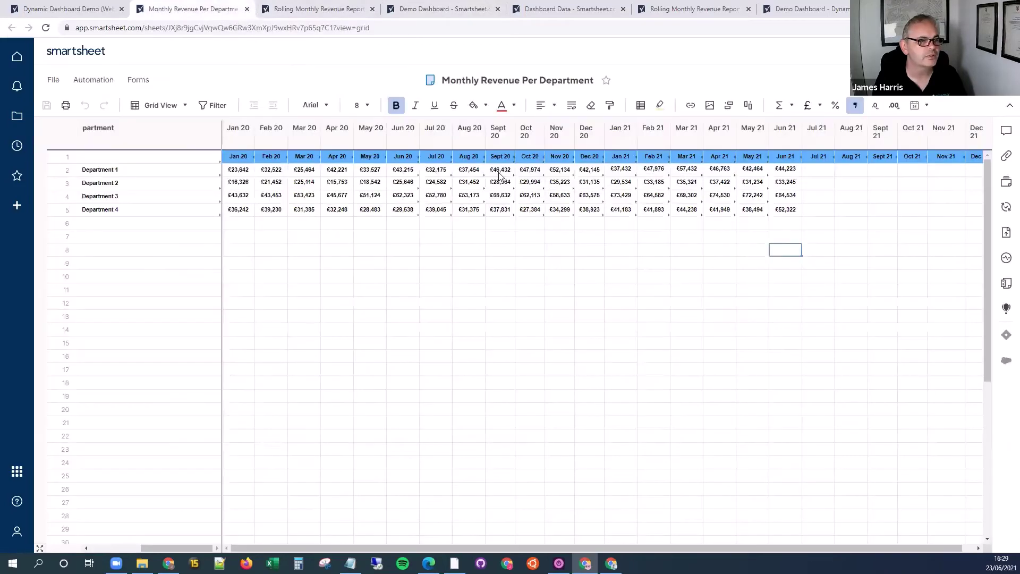
{"action": "left_click", "coordinate": [403, 161]}
{"action": "key", "text": "Down"}
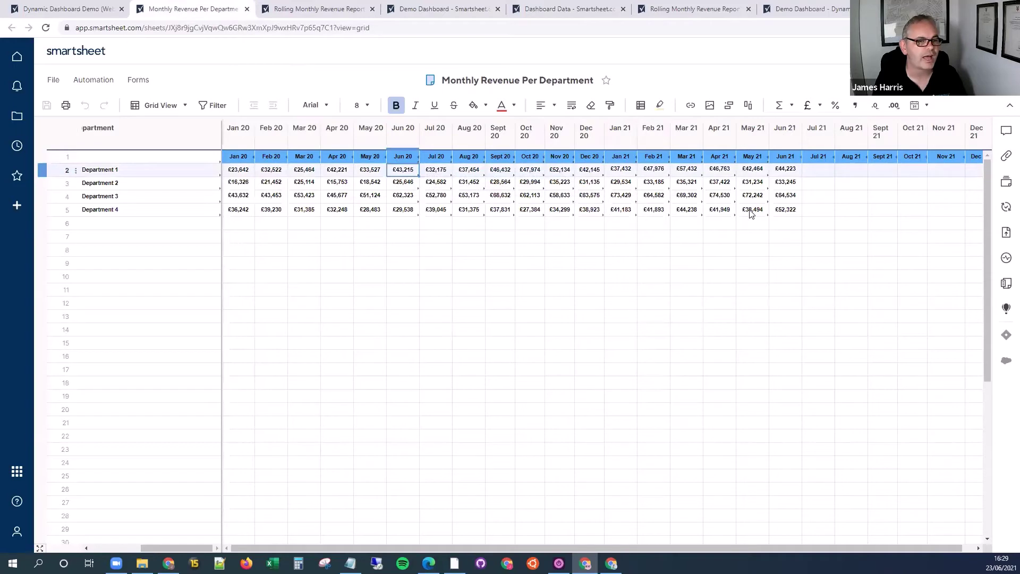
{"action": "left_click", "coordinate": [750, 211], "text": "shift"}
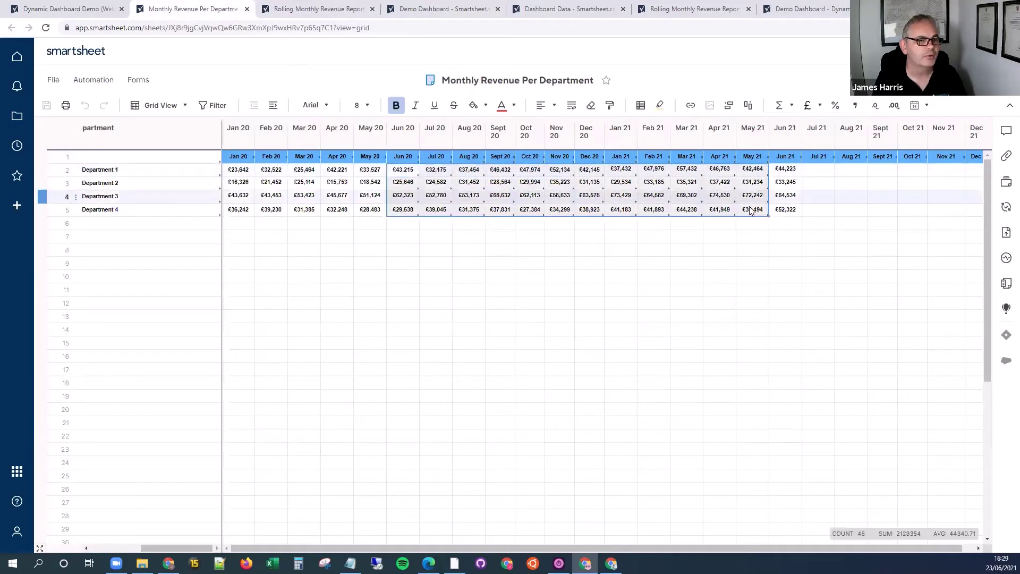
{"action": "left_click_drag", "start_coordinate": [435, 170], "coordinate": [469, 209]}
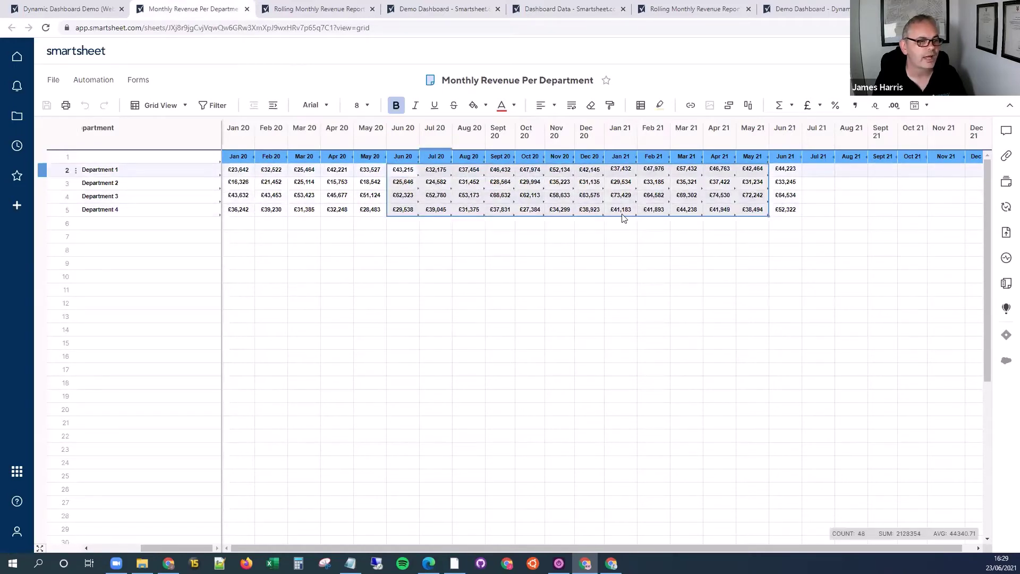
{"action": "key", "text": "ctrl+shift+Right"}
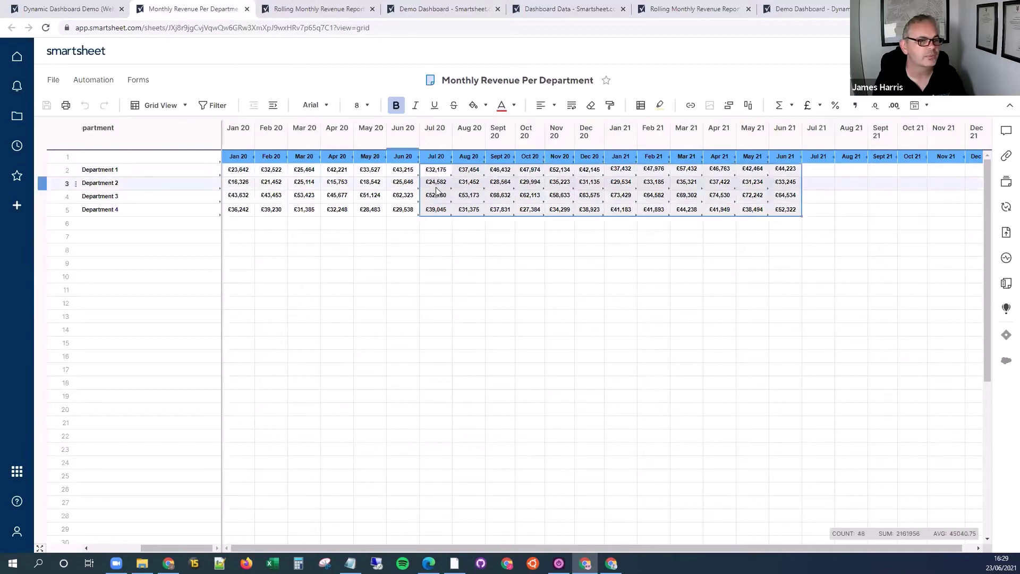
Step: Remove the Jun 20 column from the Rolling Monthly Revenue Report and add the Jun 21 column
{"action": "left_click", "coordinate": [317, 12]}
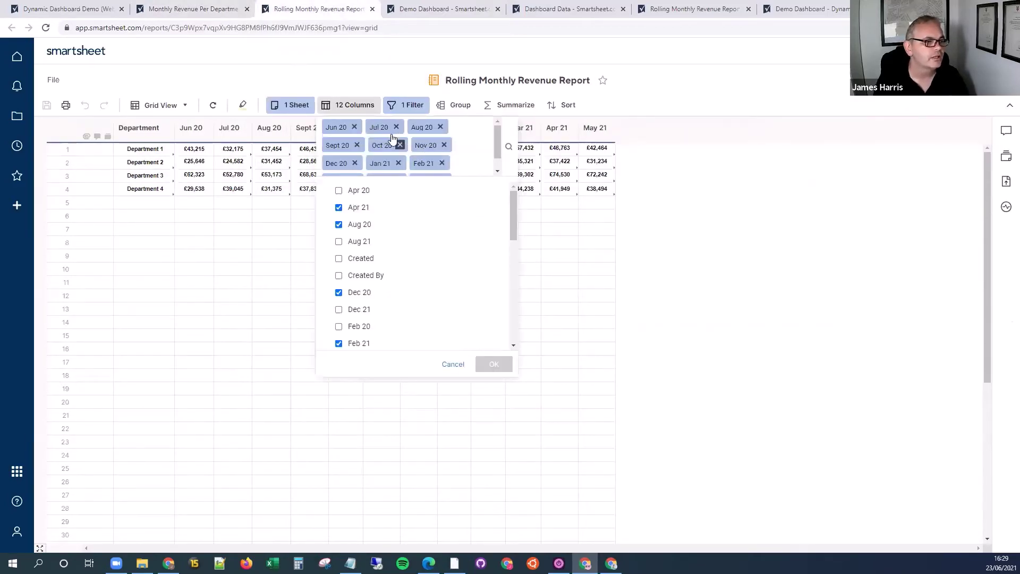
{"action": "left_click", "coordinate": [354, 127]}
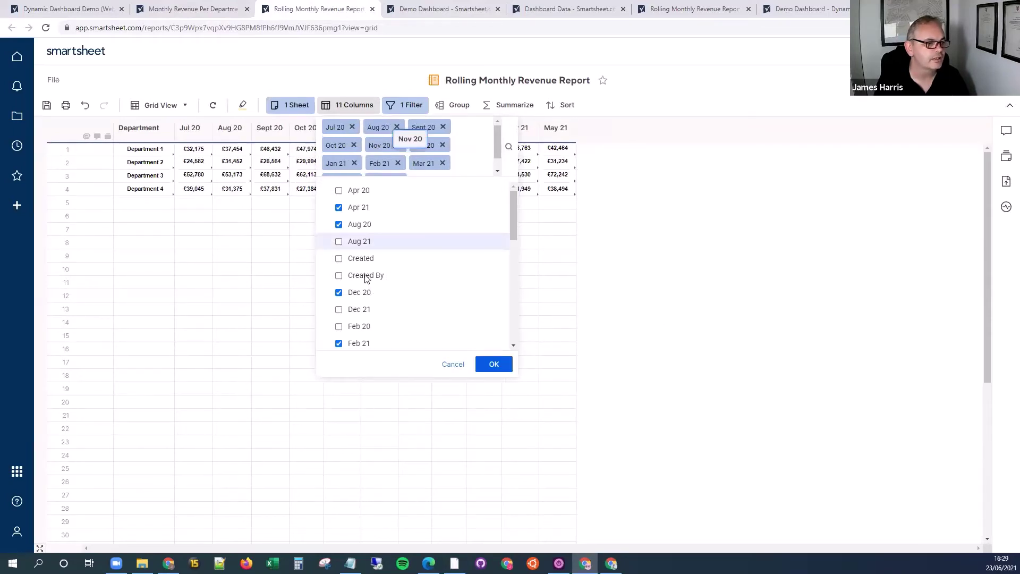
{"action": "scroll", "coordinate": [356, 297], "scroll_direction": "down", "scroll_amount": 2}
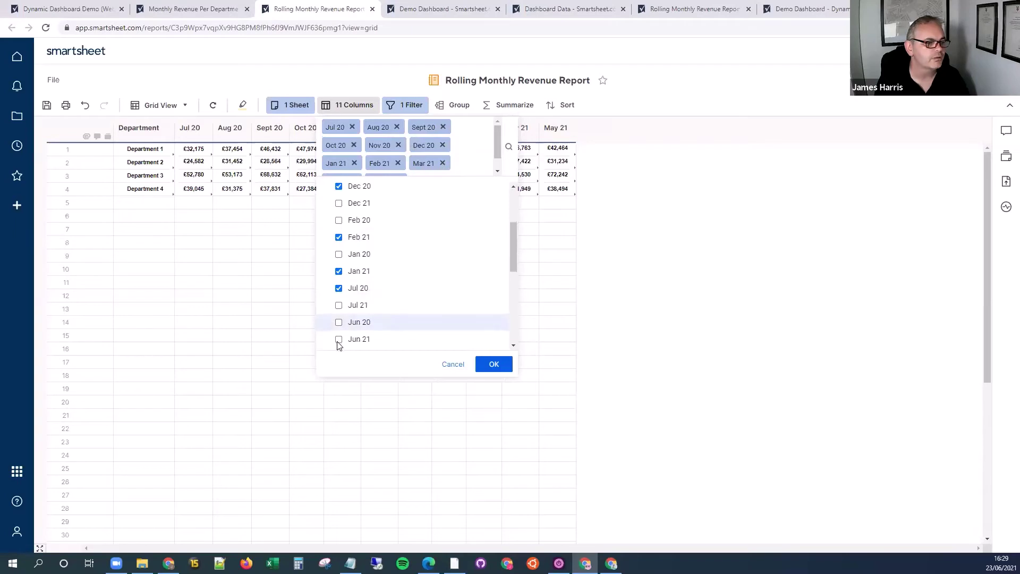
{"action": "left_click", "coordinate": [339, 341]}
{"action": "left_click", "coordinate": [490, 364]}
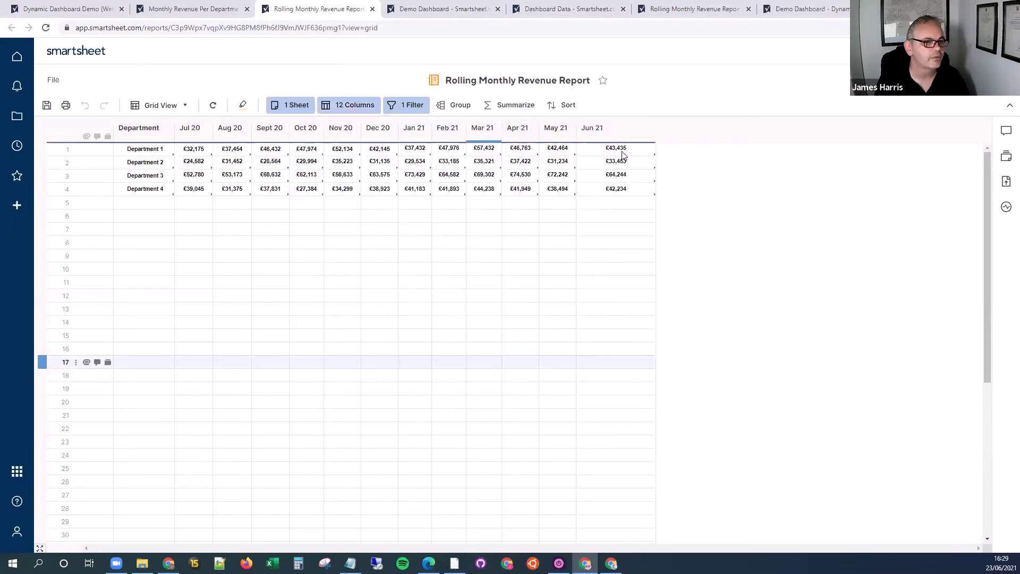
Step: Narrow the Jun 21 column of the Rolling Monthly Revenue Report to match the other months and save the report
{"action": "left_click", "coordinate": [616, 130]}
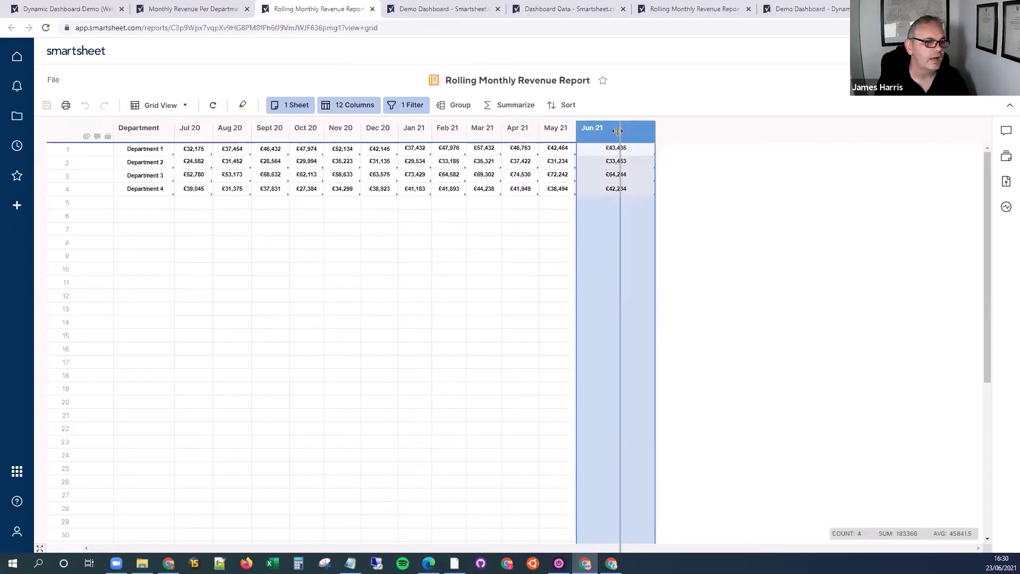
{"action": "left_click_drag", "start_coordinate": [617, 131], "coordinate": [611, 137]}
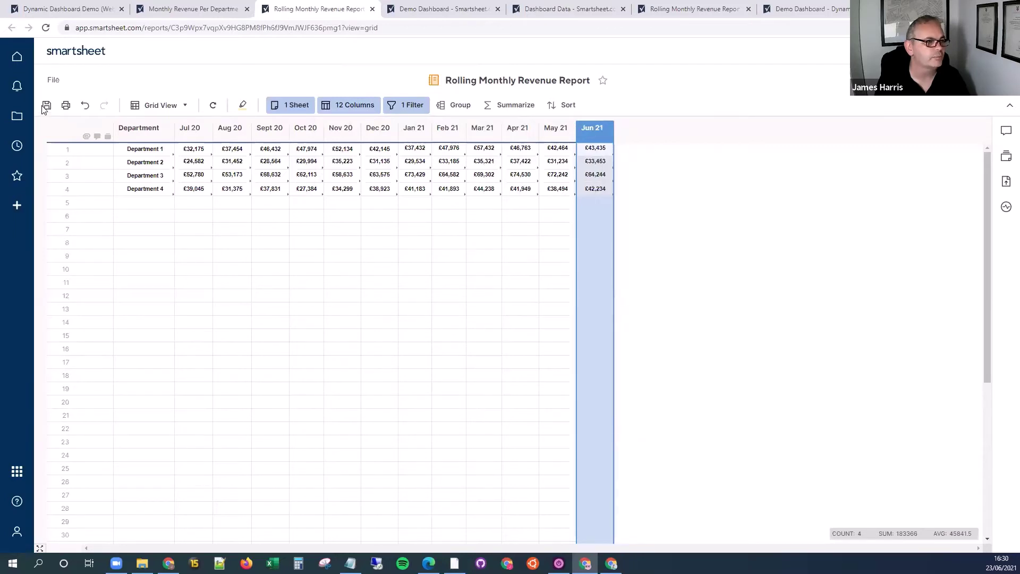
{"action": "key", "text": "ctrl+s"}
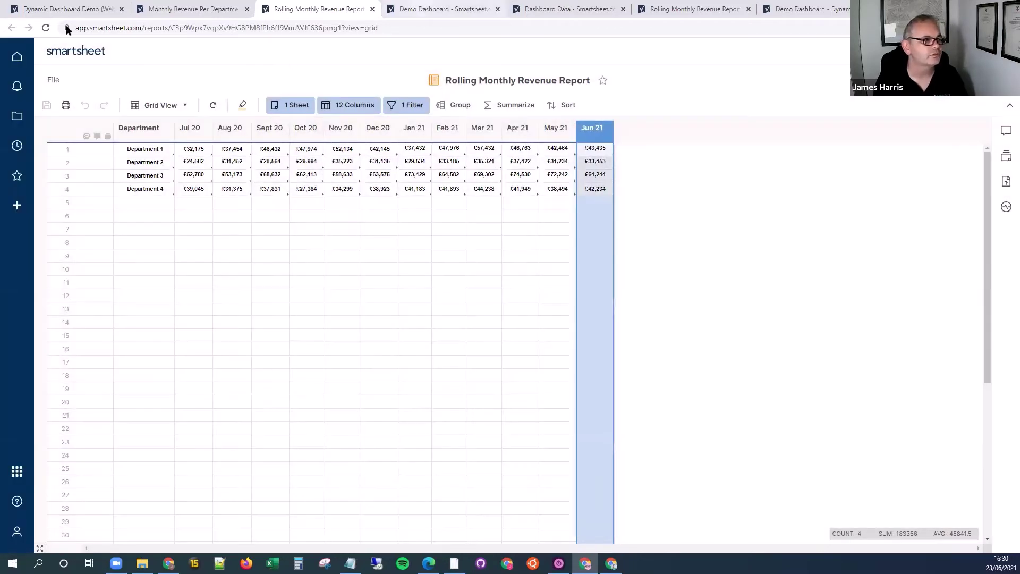
Step: Reload the Demo Dashboard and set the Department 1 chart's data to its Jul 20 to Jun 21 revenue, with rows and columns switched
{"action": "left_click", "coordinate": [441, 9]}
{"action": "key", "text": "F5"}
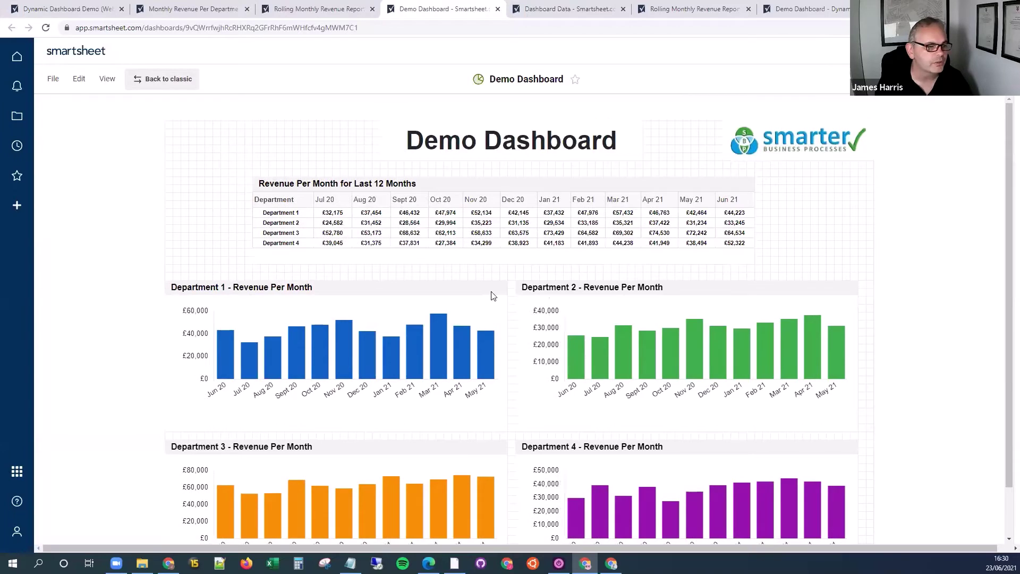
{"action": "right_click", "coordinate": [491, 303]}
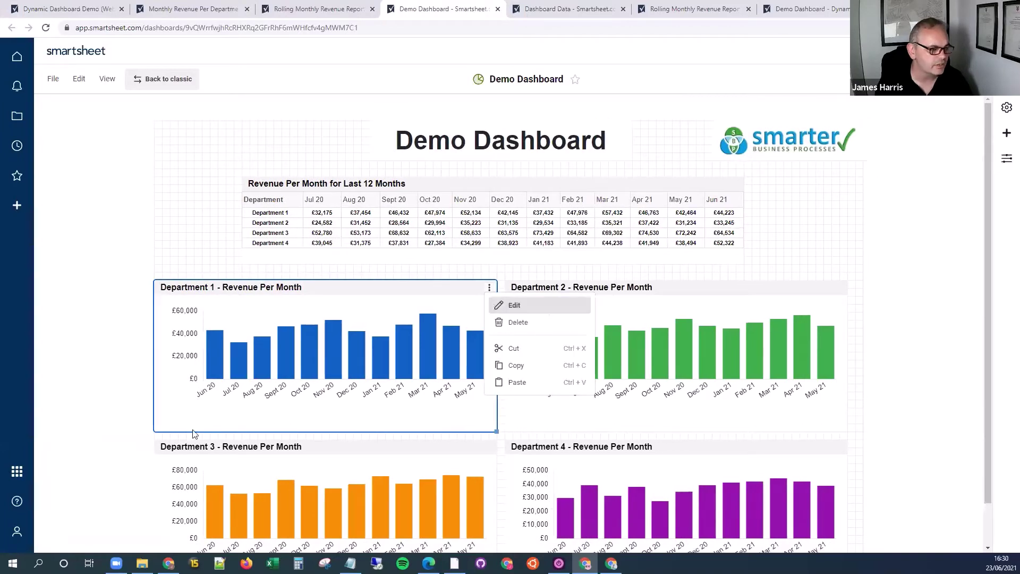
{"action": "left_click", "coordinate": [515, 305]}
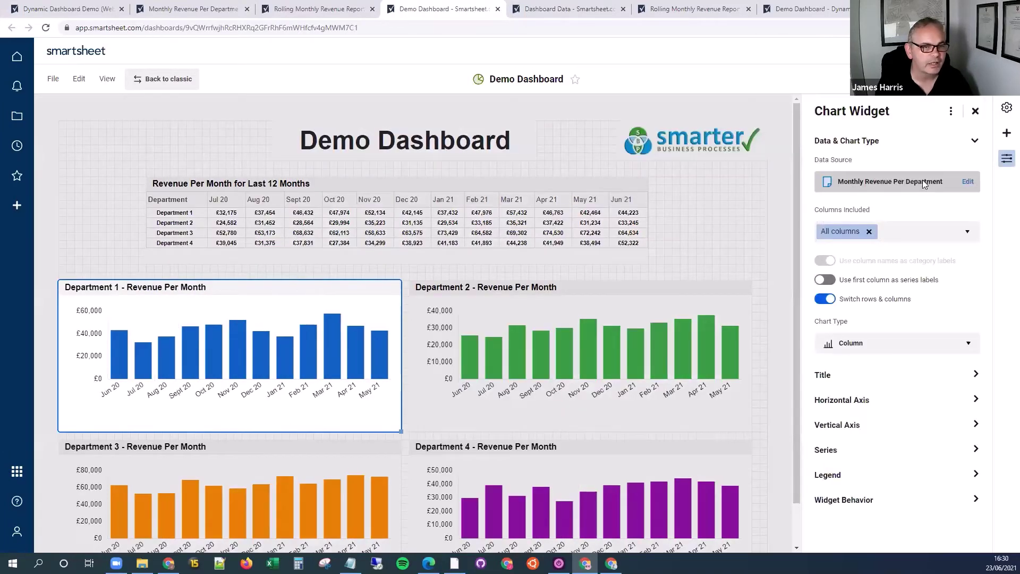
{"action": "left_click", "coordinate": [922, 181]}
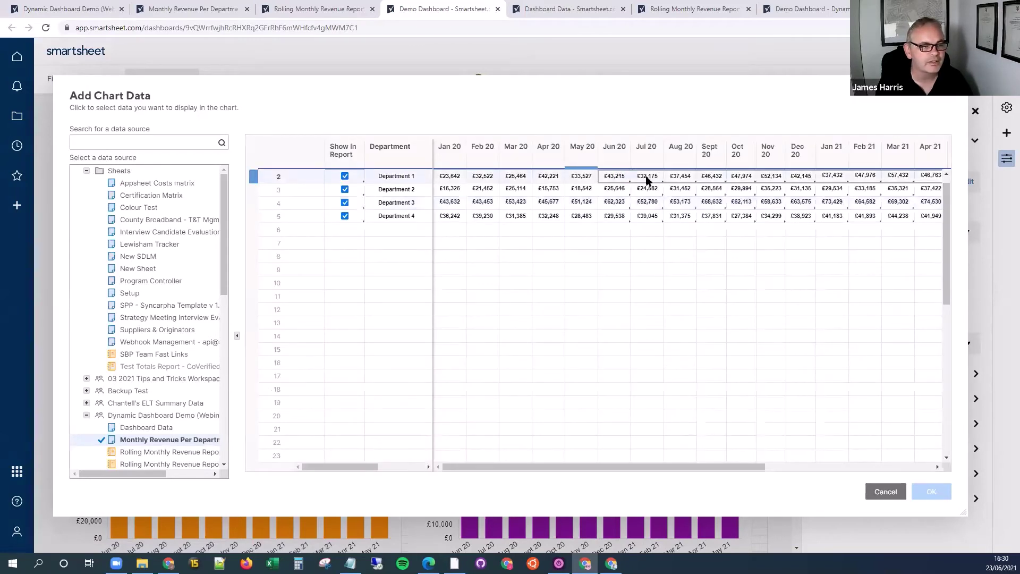
{"action": "left_click_drag", "start_coordinate": [647, 181], "coordinate": [799, 183]}
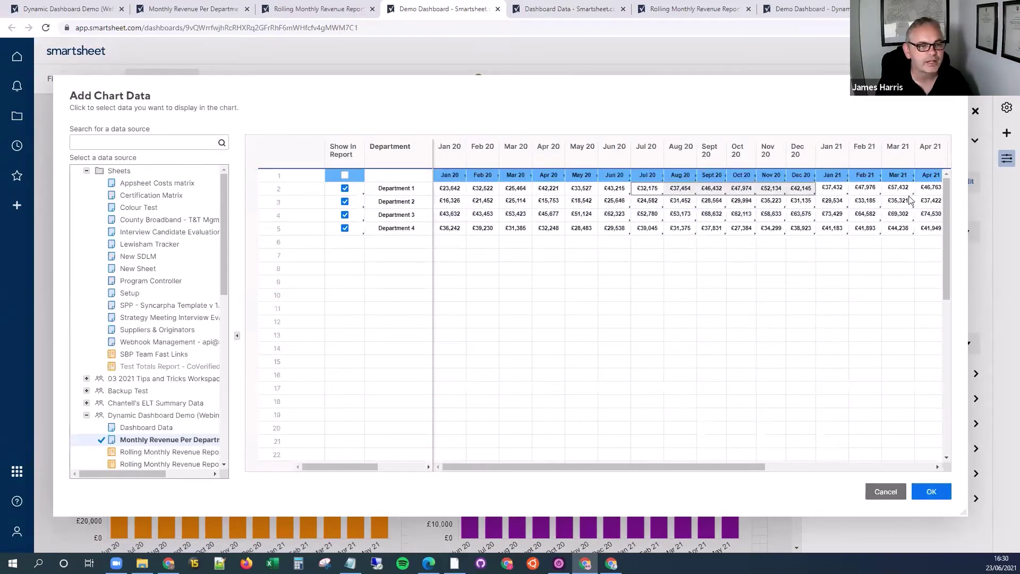
{"action": "mouse_move", "coordinate": [909, 199]}
{"action": "left_mouse_down"}
{"action": "mouse_move", "coordinate": [935, 198]}
{"action": "mouse_move", "coordinate": [923, 196]}
{"action": "left_mouse_up"}
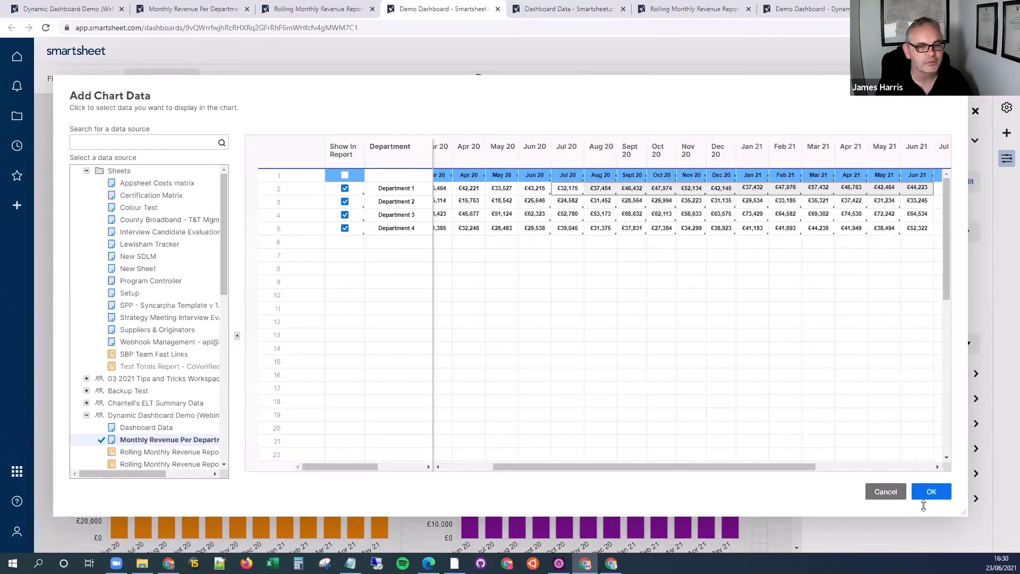
{"action": "key", "text": "Return"}
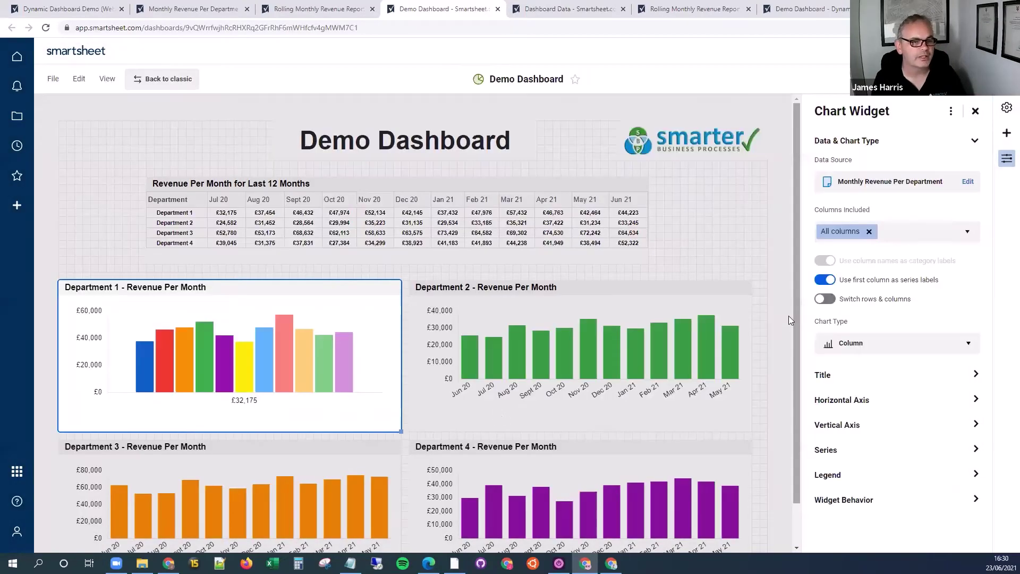
{"action": "left_click", "coordinate": [821, 300]}
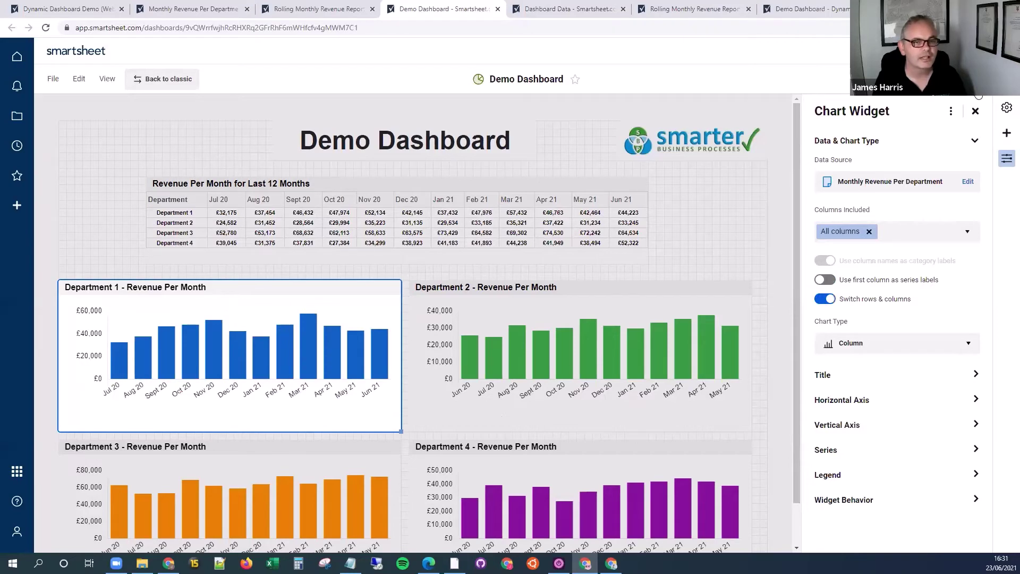
{"action": "key", "text": "F5"}
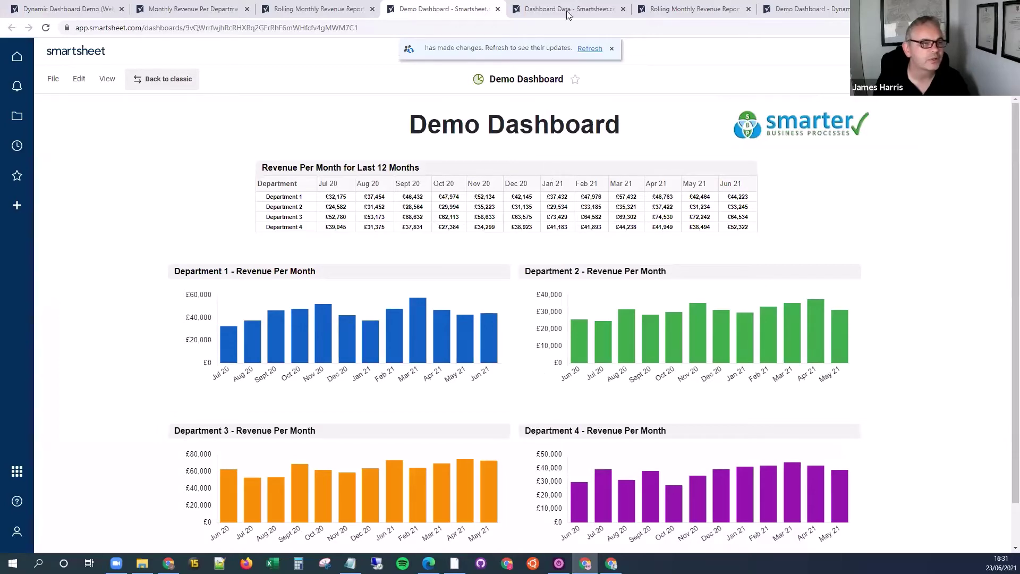
Step: Refresh and examine the linked monthly figures in the Dashboard Data sheet and compare them with the Demo Dashboard - Dynamic
{"action": "key", "text": "ctrl+Tab"}
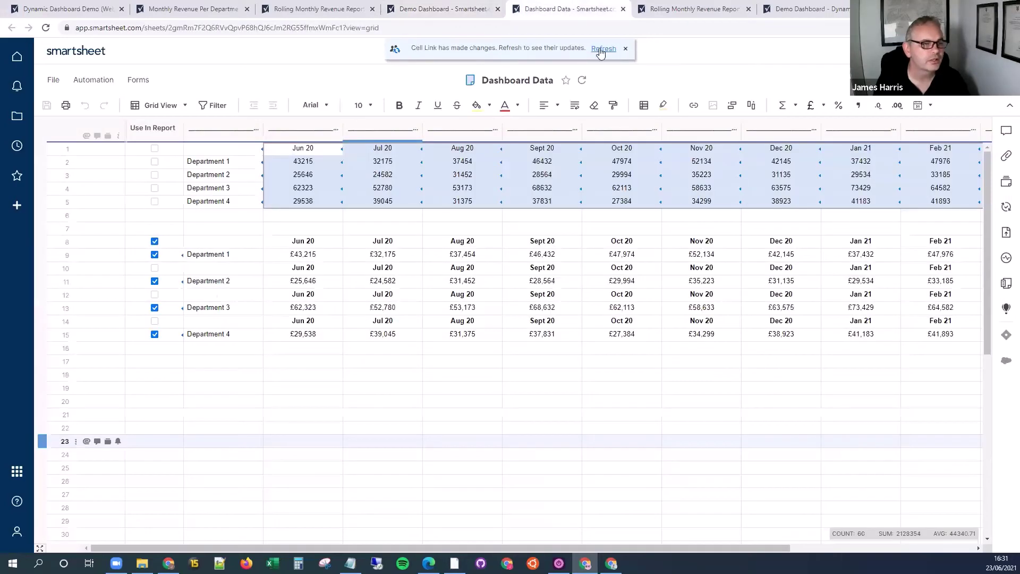
{"action": "left_click", "coordinate": [597, 47]}
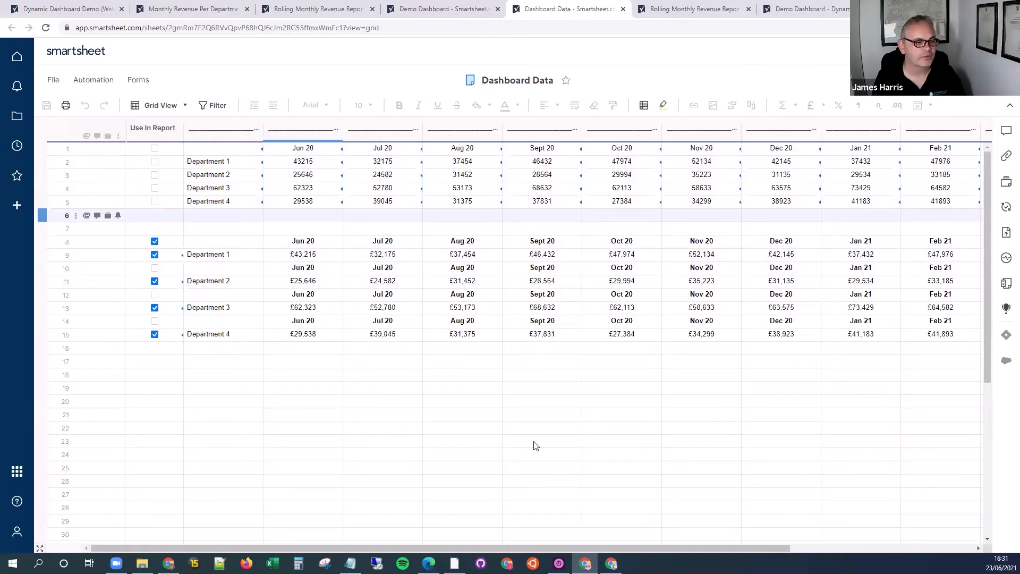
{"action": "scroll", "coordinate": [540, 550], "scroll_direction": "right", "scroll_amount": 3}
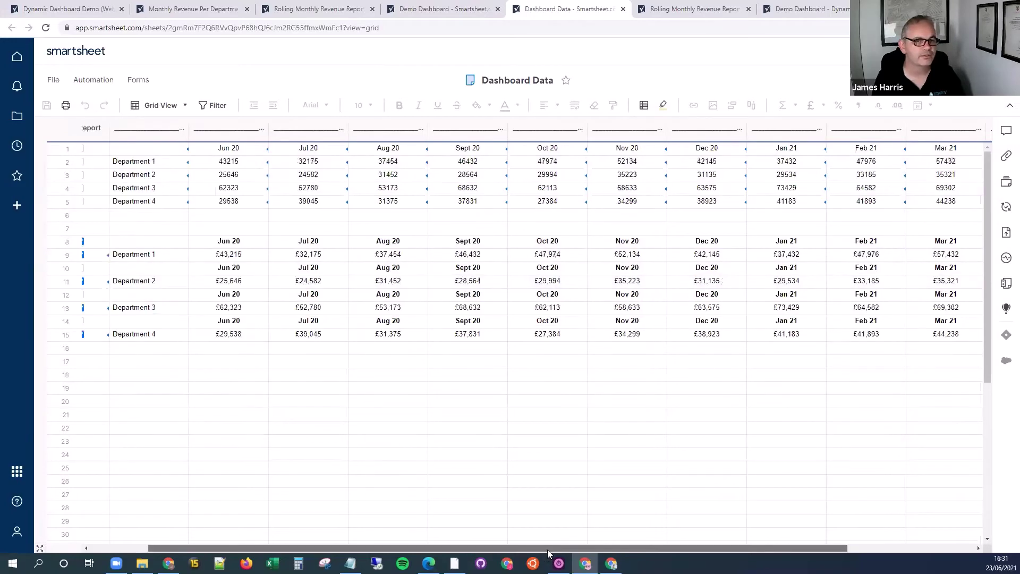
{"action": "scroll", "coordinate": [547, 549], "scroll_direction": "right", "scroll_amount": 1}
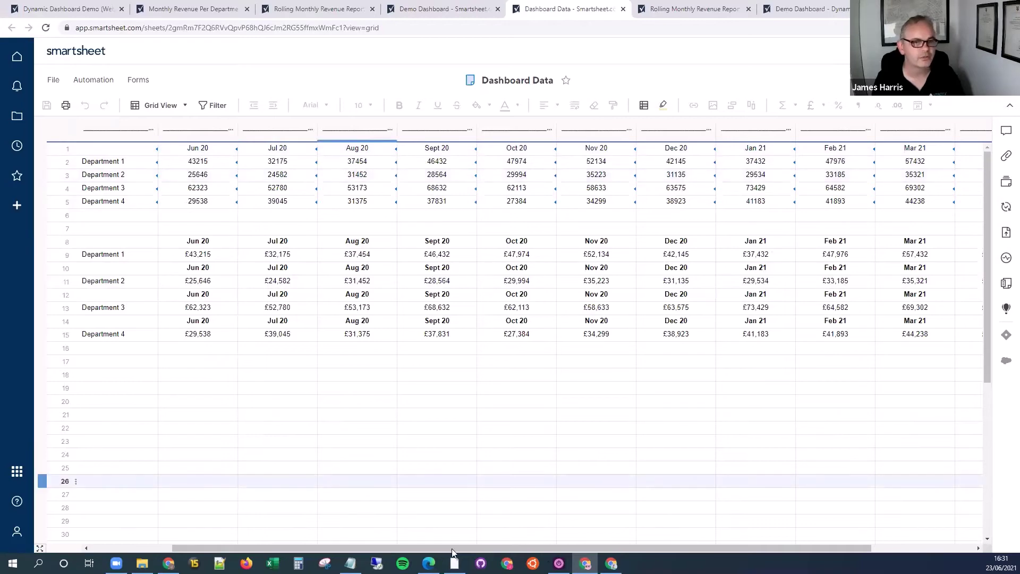
{"action": "scroll", "coordinate": [930, 180], "scroll_direction": "right", "scroll_amount": 3}
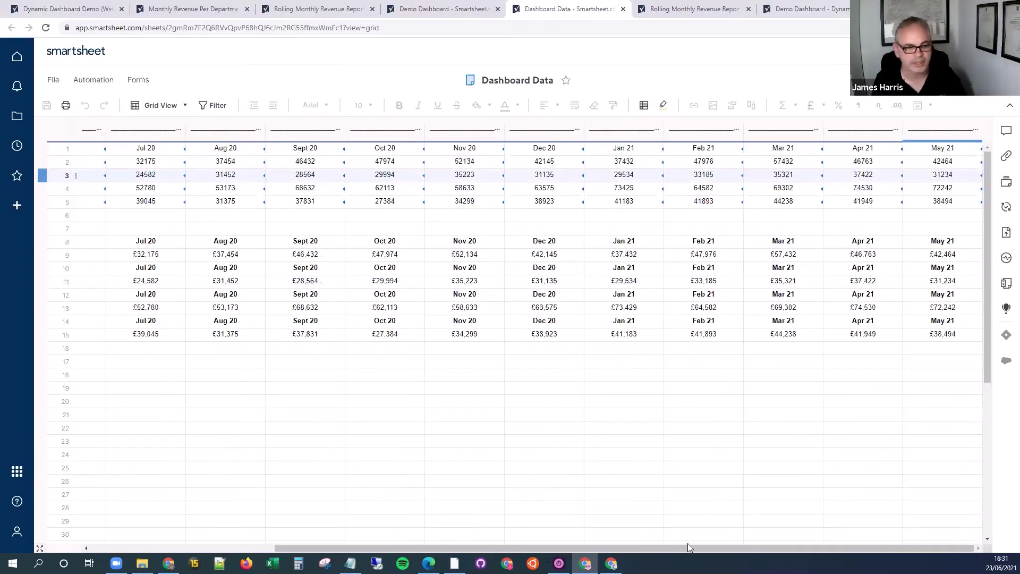
{"action": "left_click_drag", "start_coordinate": [676, 549], "coordinate": [632, 548]}
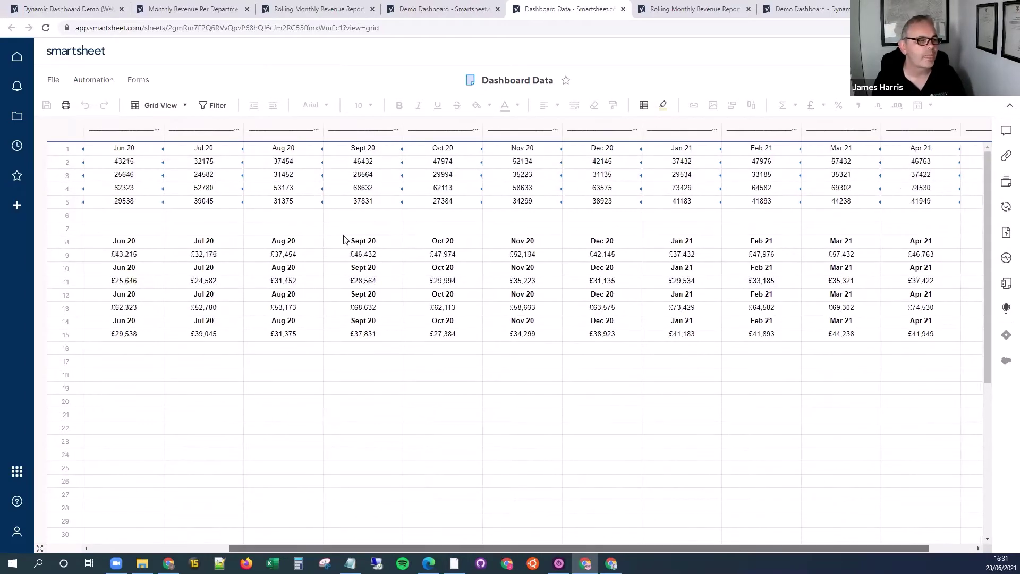
{"action": "scroll", "coordinate": [344, 239], "scroll_direction": "left", "scroll_amount": 3}
{"action": "left_click", "coordinate": [289, 176]}
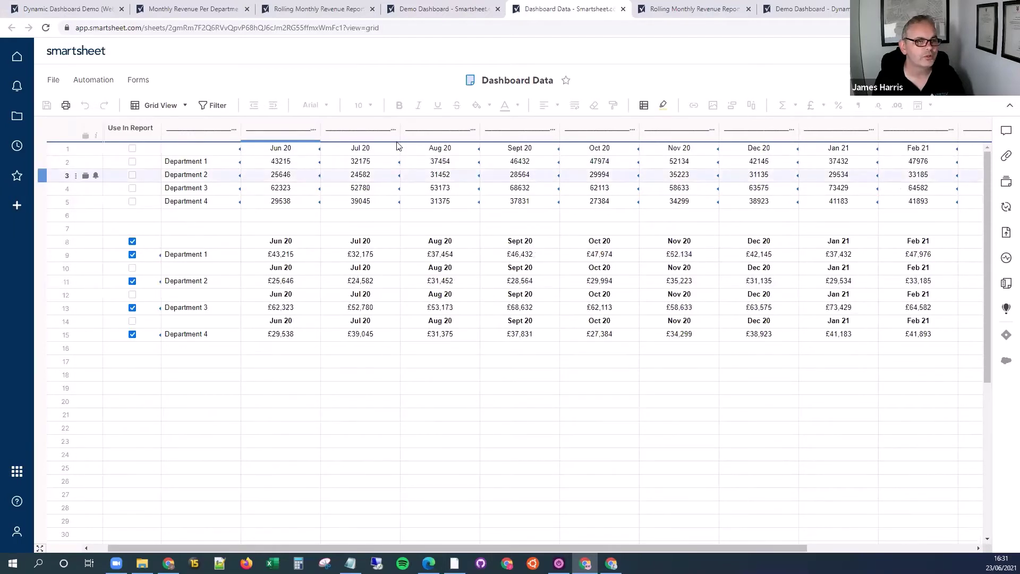
{"action": "left_click", "coordinate": [370, 161]}
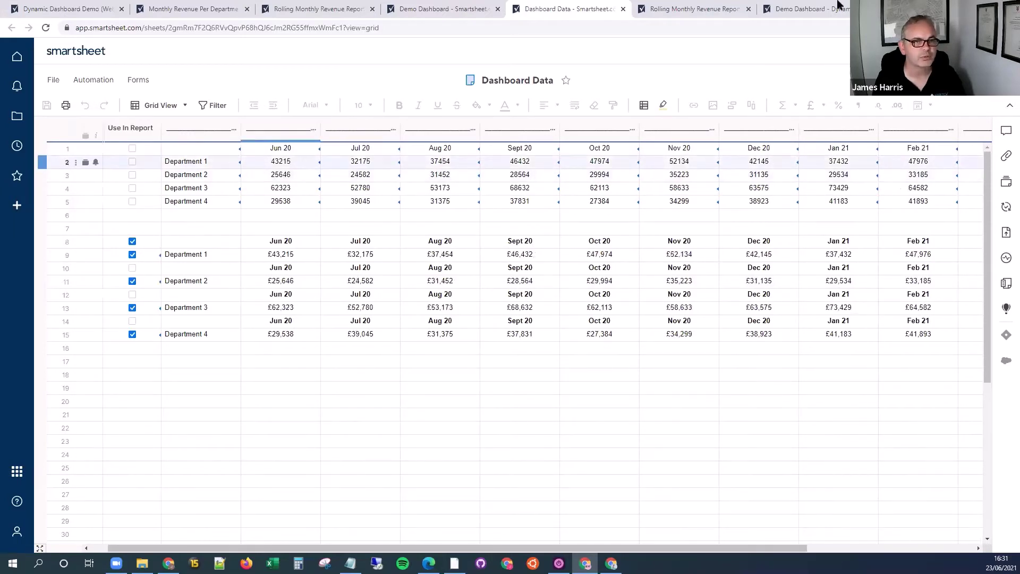
{"action": "left_click", "coordinate": [810, 9]}
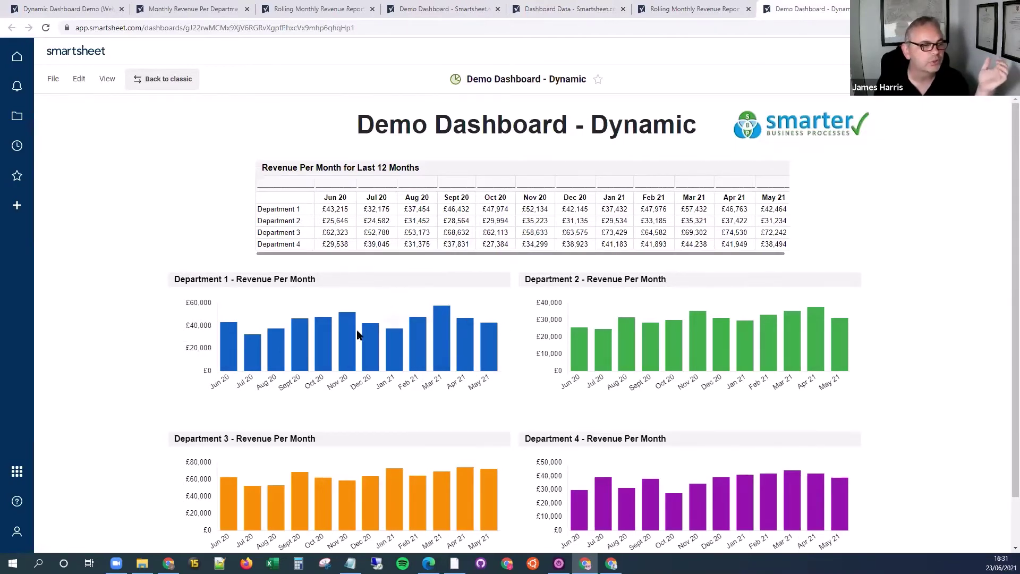
Step: Relink the Dashboard Data cells, starting at the first month header, to the Jul 20 to Jun 21 block of Monthly Revenue Per Department and save
{"action": "left_click", "coordinate": [571, 9]}
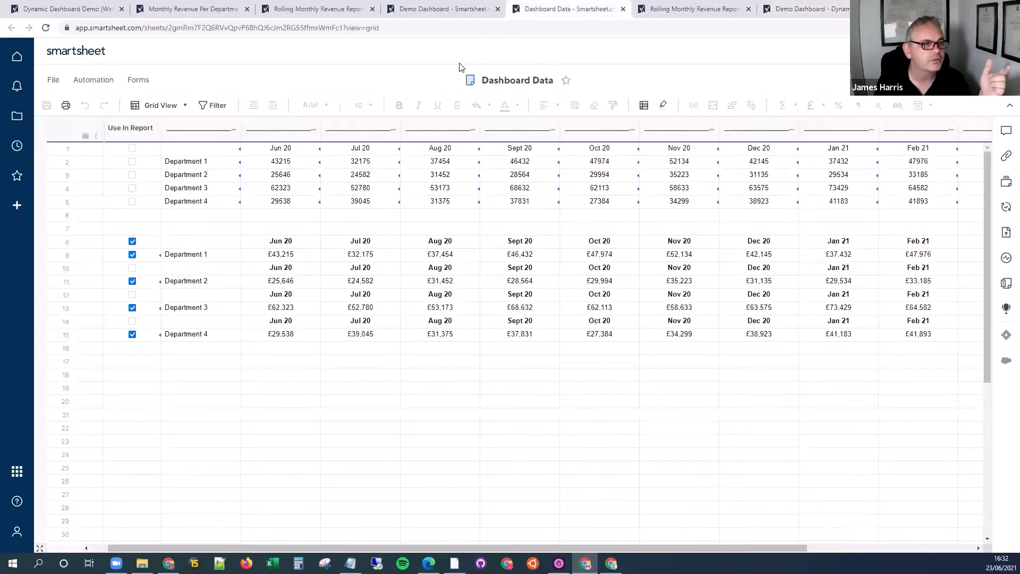
{"action": "left_click", "coordinate": [286, 152]}
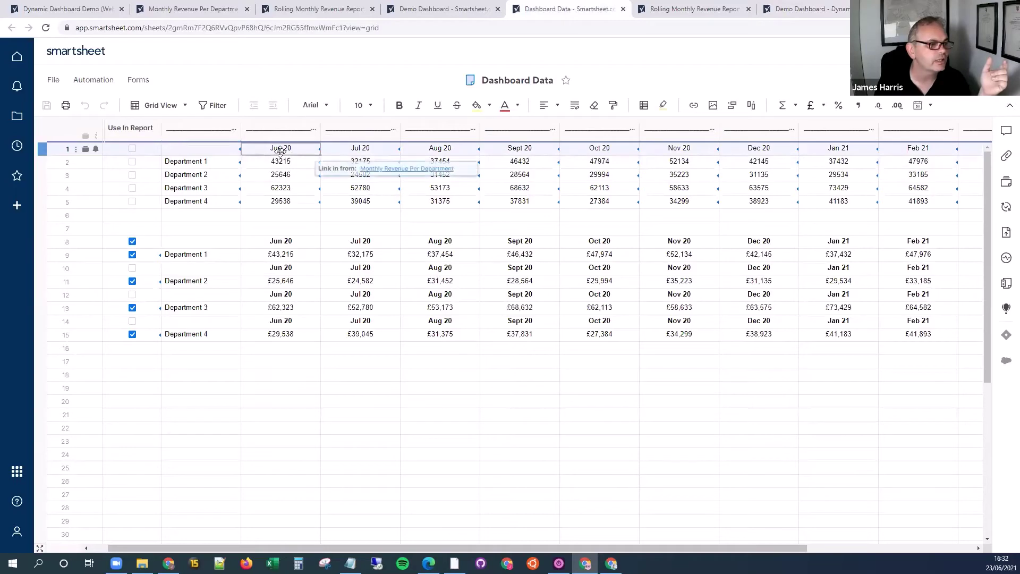
{"action": "left_click", "coordinate": [694, 105]}
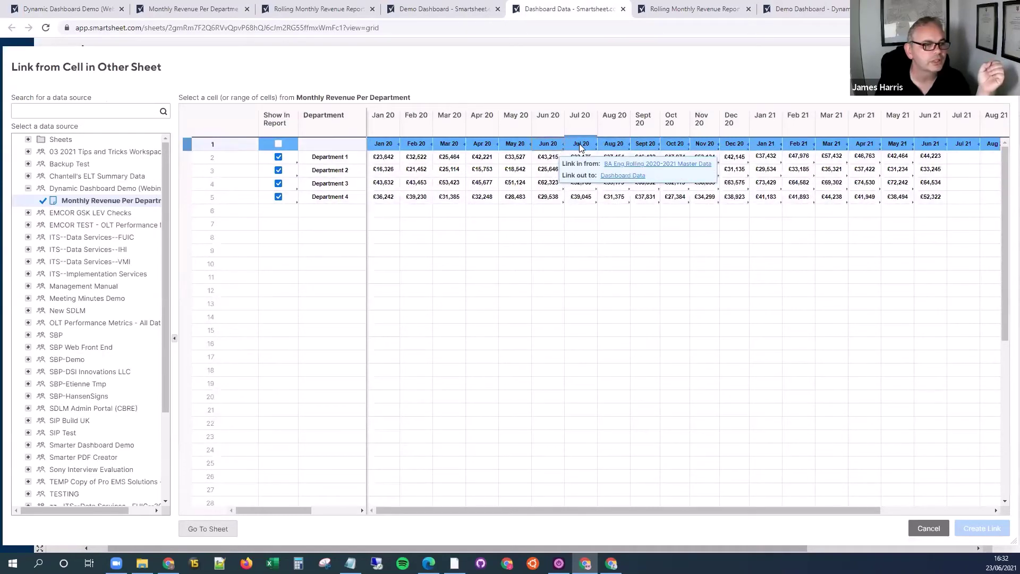
{"action": "left_click_drag", "start_coordinate": [580, 155], "coordinate": [929, 199]}
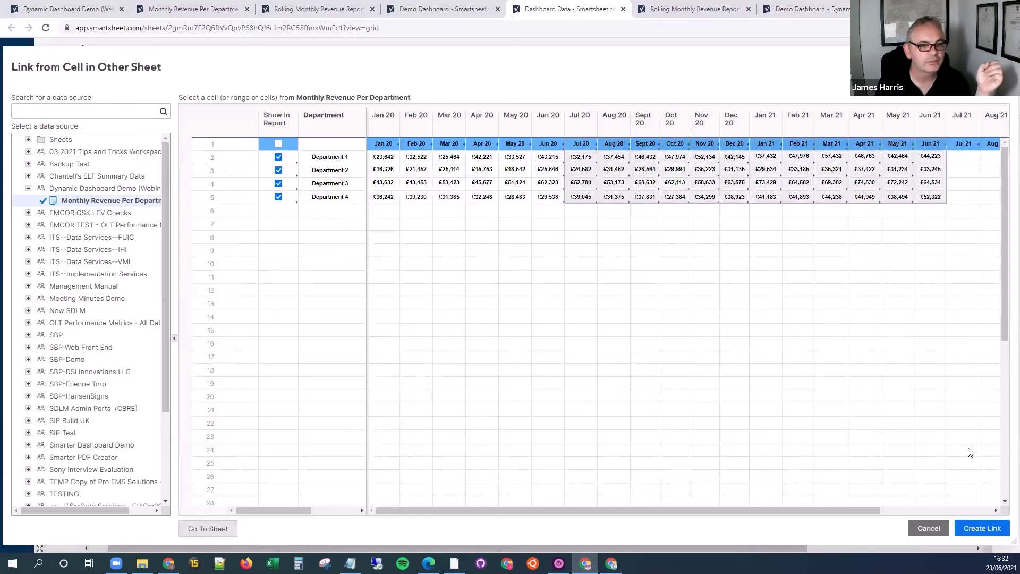
{"action": "left_click", "coordinate": [980, 529]}
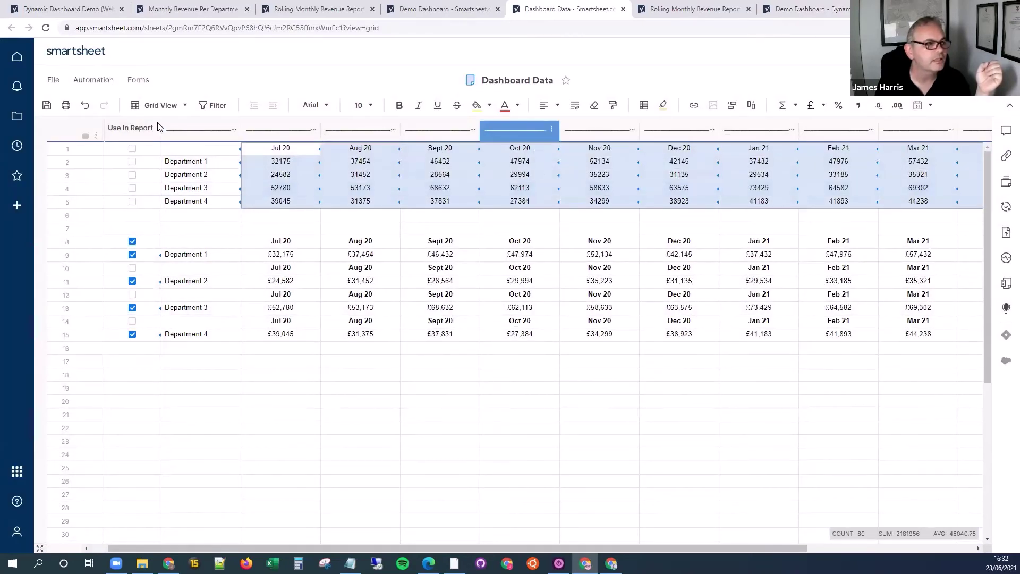
{"action": "left_click", "coordinate": [47, 106]}
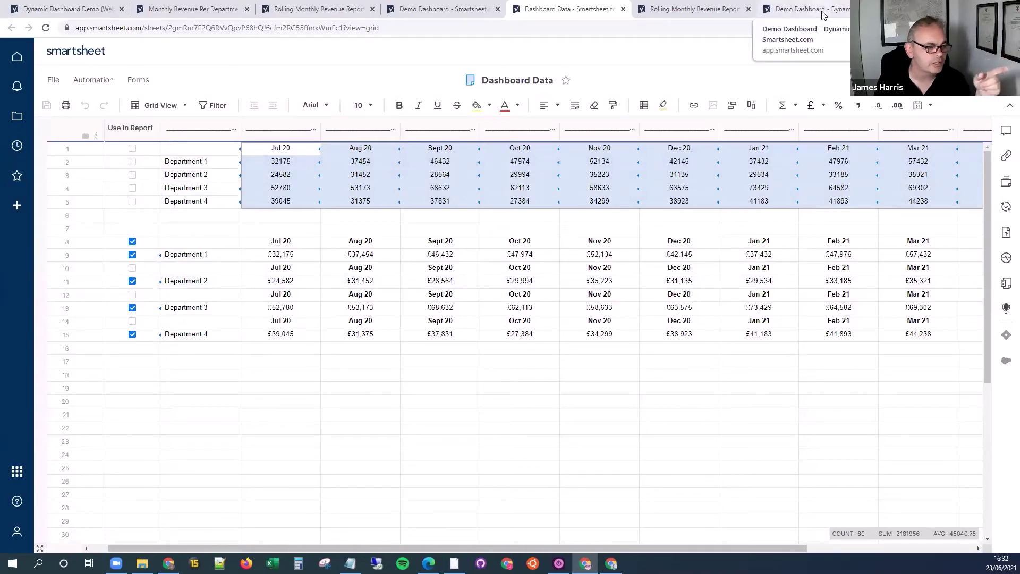
Step: Reload the Demo Dashboard - Dynamic and check its revenue table and four department charts for the Jul 20 to Jun 21 period
{"action": "left_click", "coordinate": [822, 14]}
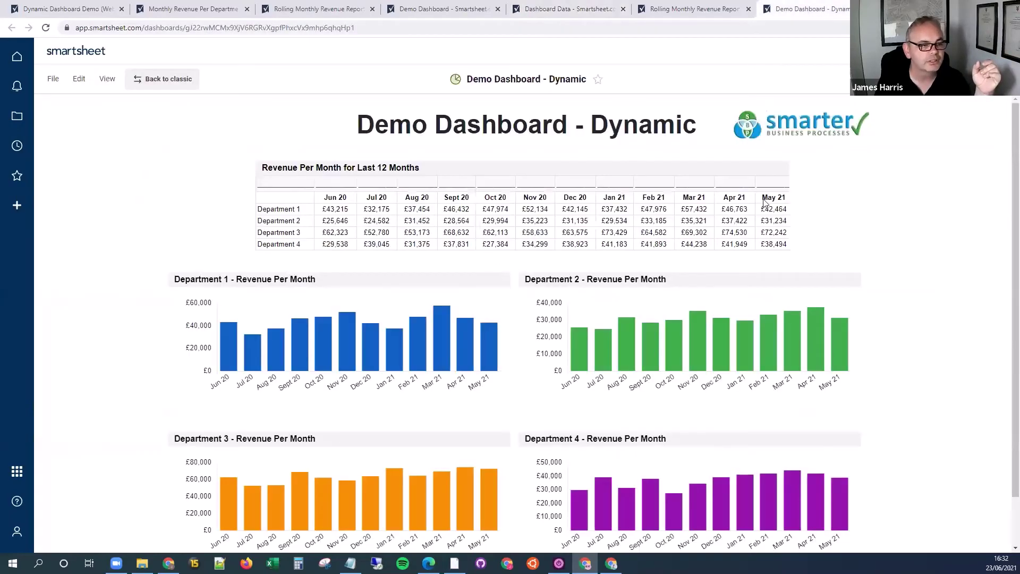
{"action": "key", "text": "F5"}
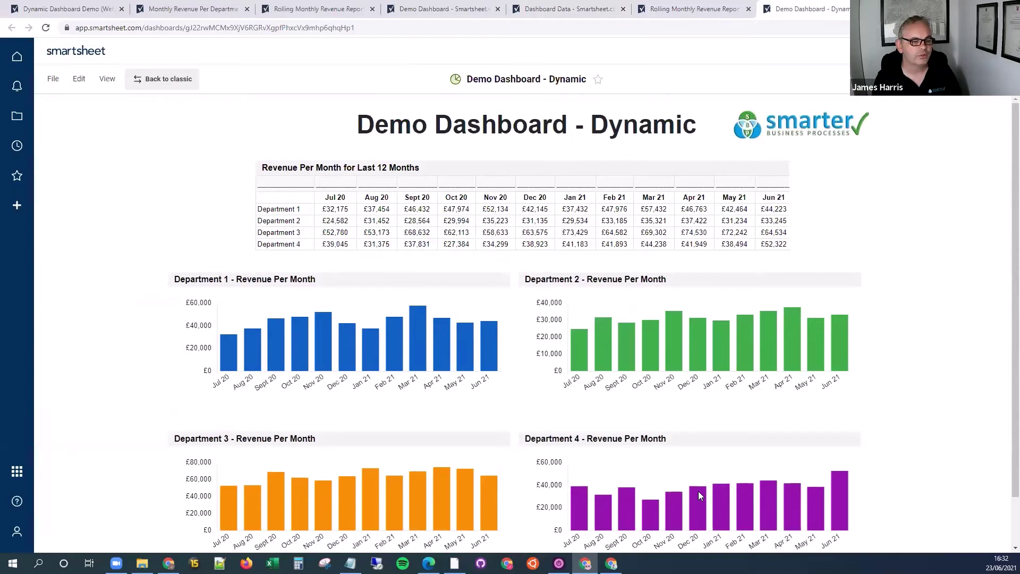
{"action": "scroll", "coordinate": [698, 491], "scroll_direction": "down", "scroll_amount": 1}
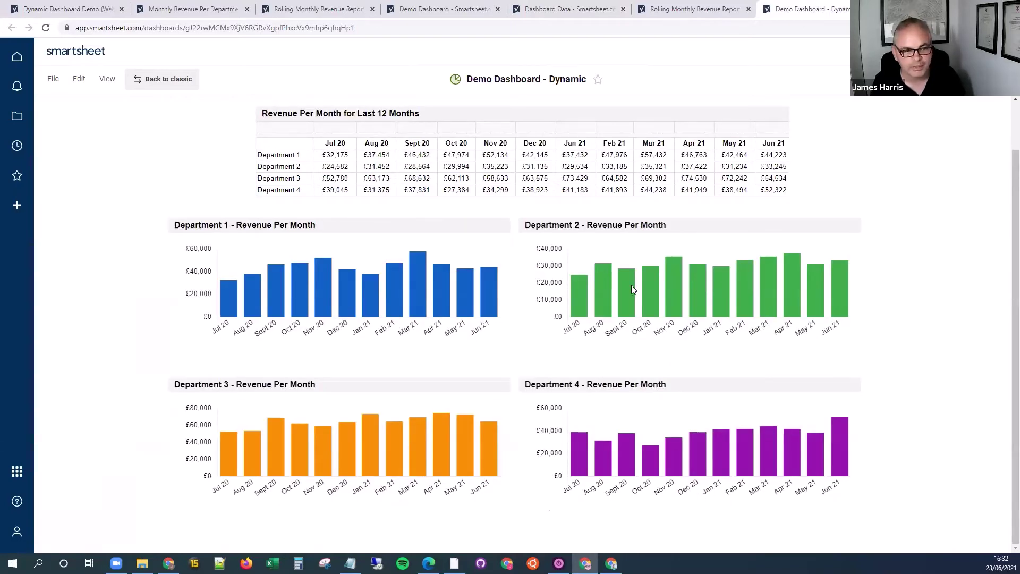
{"action": "scroll", "coordinate": [631, 285], "scroll_direction": "up", "scroll_amount": 1}
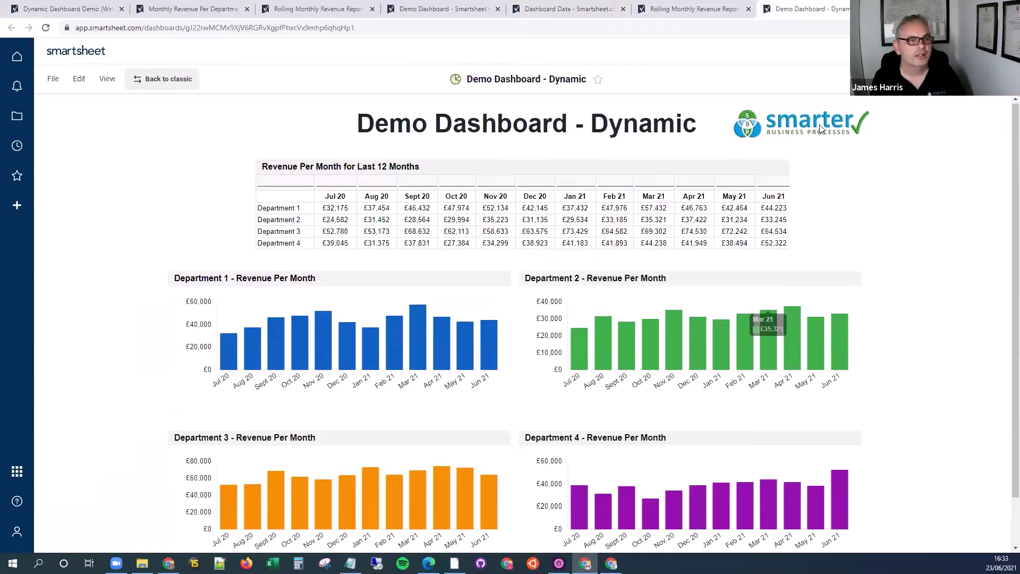
Step: Compare the linked Dashboard Data sheet with the Demo Dashboard - Dynamic and switch to the Scenario 2 slide in June 2021.pdf
{"action": "left_click", "coordinate": [569, 9]}
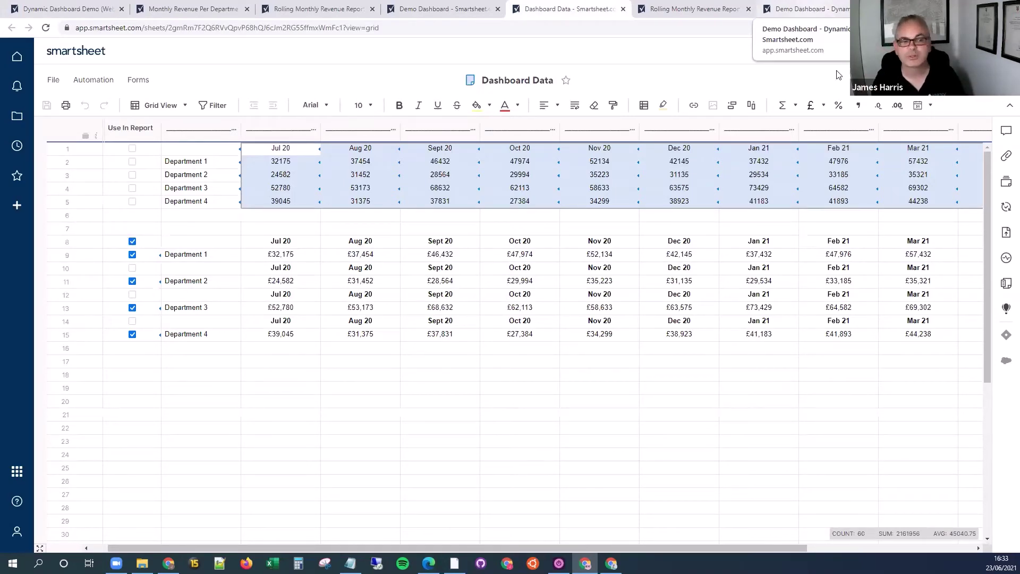
{"action": "left_click", "coordinate": [816, 11]}
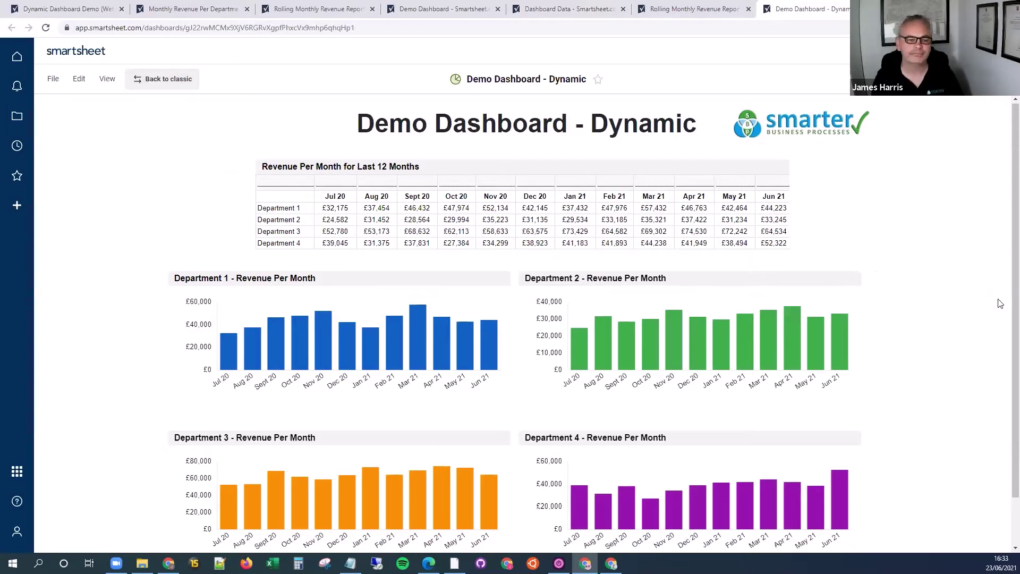
{"action": "key", "text": "alt+Tab"}
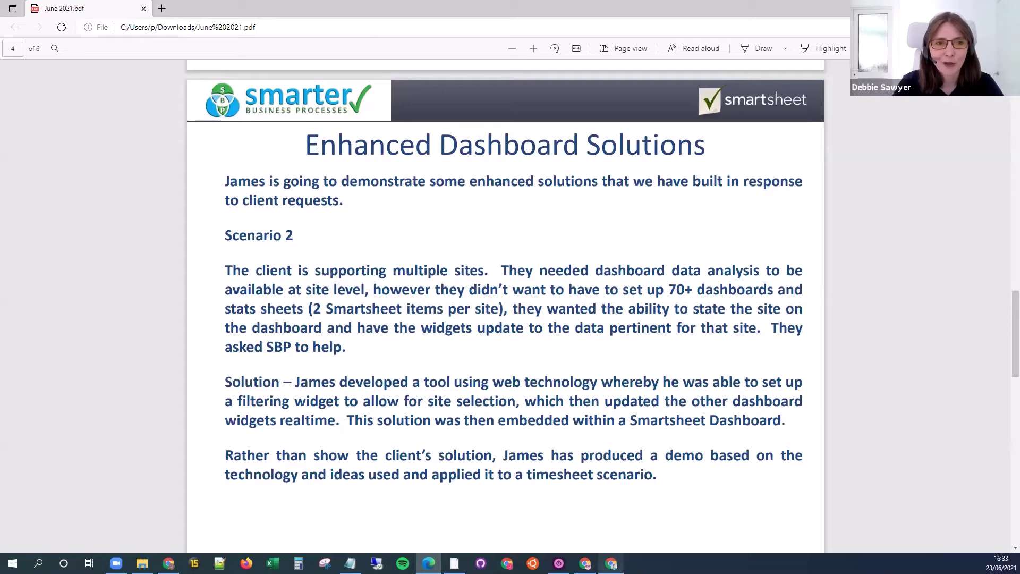
Step: Switch to the Smarter Dashboard Demo browser window and browse the Timesheet Data sheet's entries back to the first row
{"action": "mouse_move", "coordinate": [611, 563]}
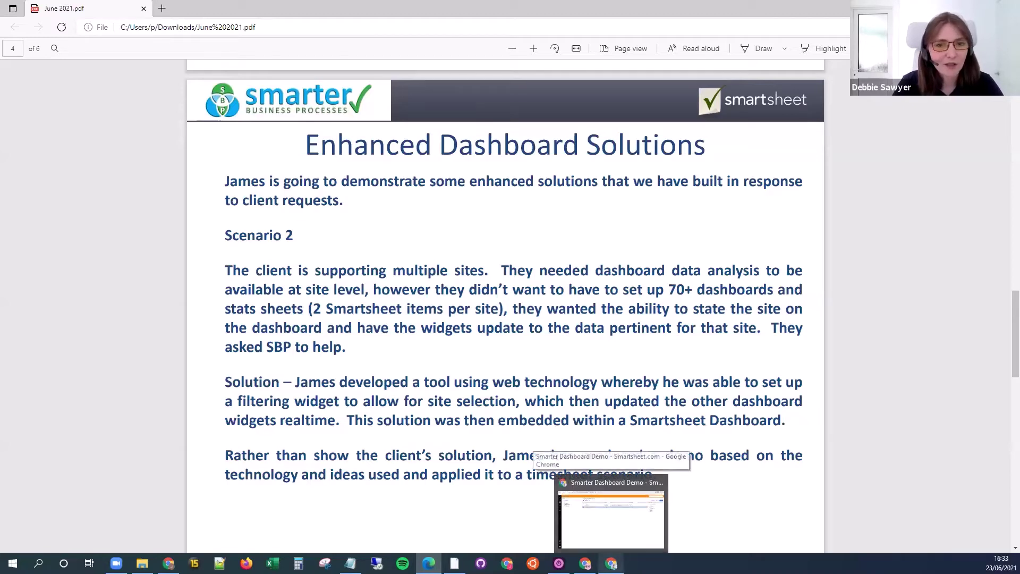
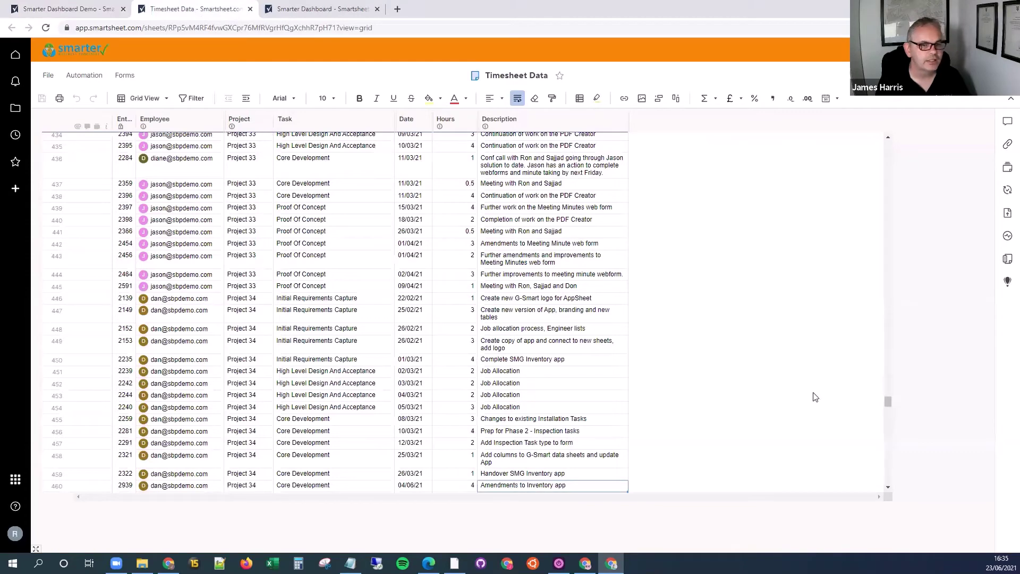
{"action": "scroll", "coordinate": [994, 143], "scroll_direction": "up", "scroll_amount": 3}
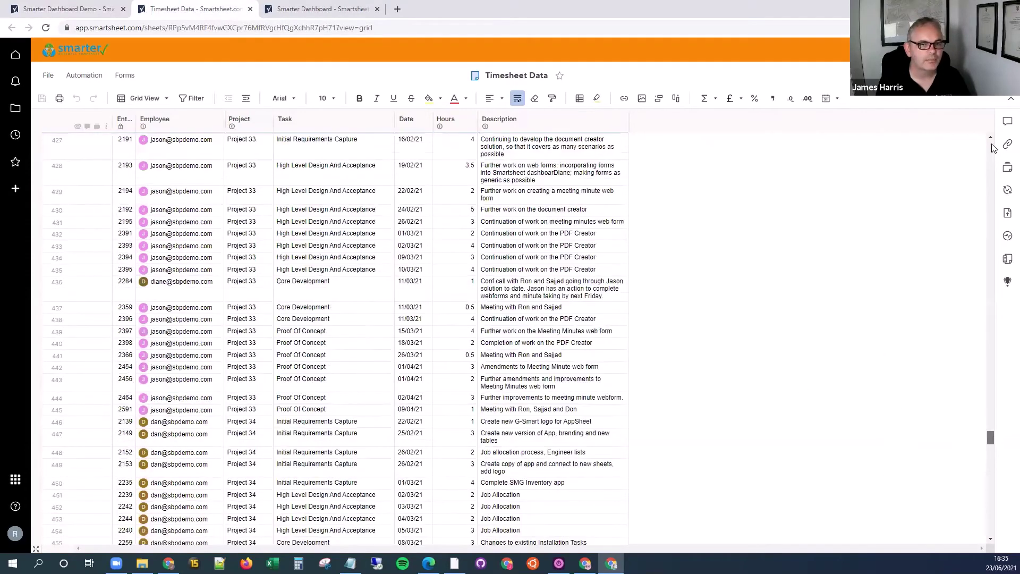
{"action": "scroll", "coordinate": [993, 147], "scroll_direction": "down", "scroll_amount": 15}
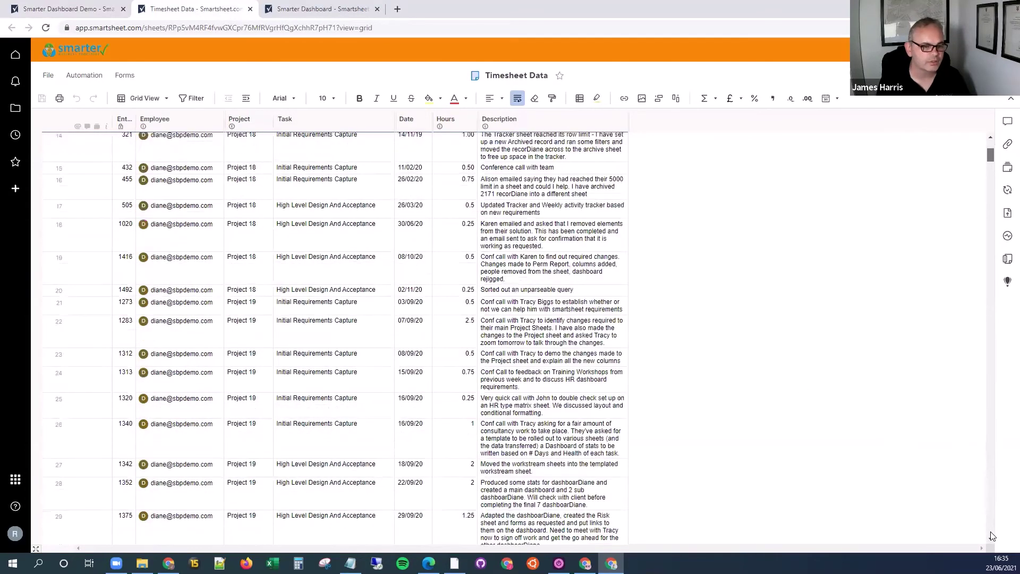
{"action": "left_click_drag", "start_coordinate": [991, 535], "coordinate": [939, 133]}
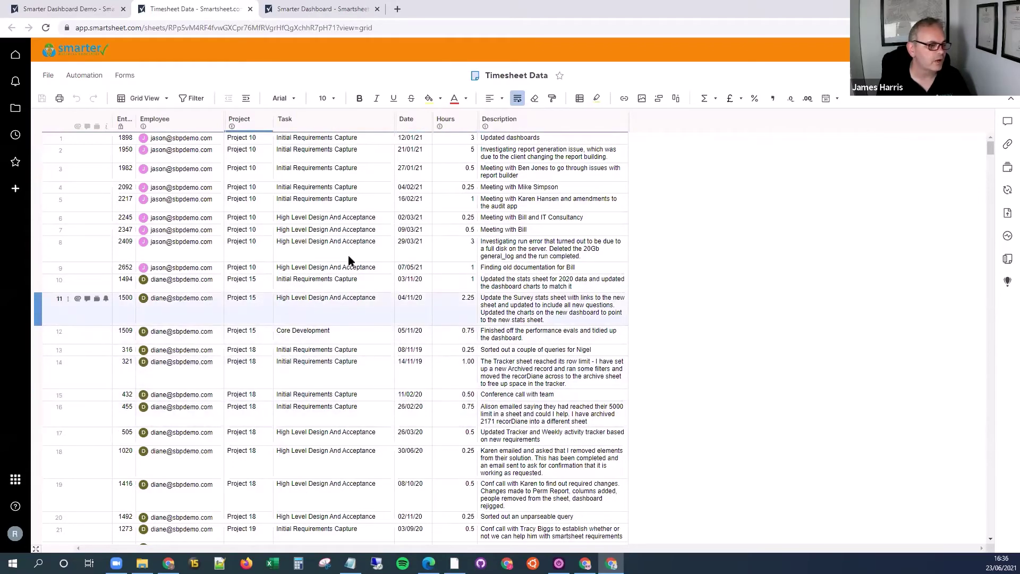
Step: Examine the Employee, Project, Task, Date, Hours and Description columns of the Timesheet Data sheet in turn
{"action": "left_click", "coordinate": [213, 129]}
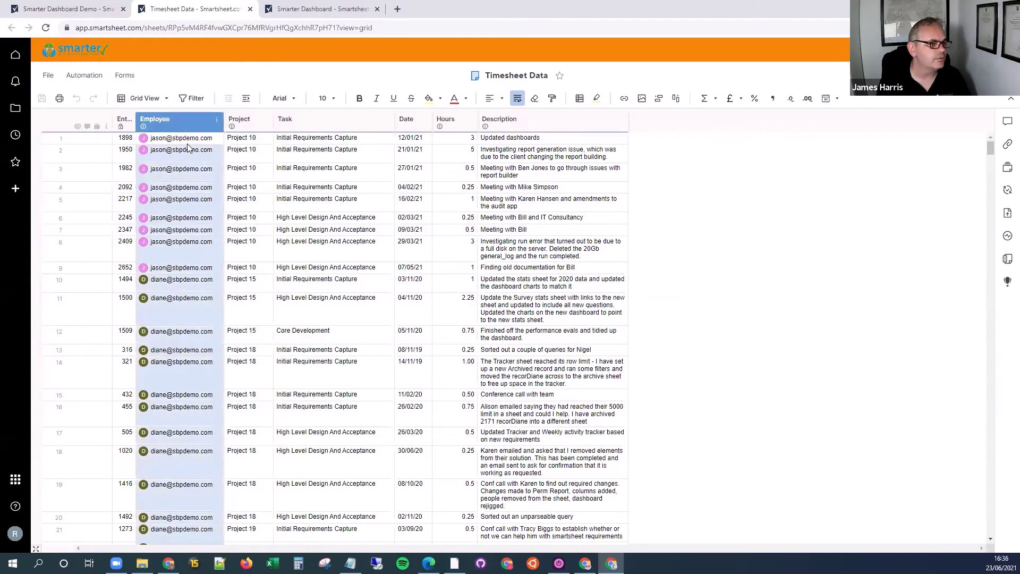
{"action": "left_click", "coordinate": [248, 119]}
{"action": "left_click", "coordinate": [304, 120], "text": "shift"}
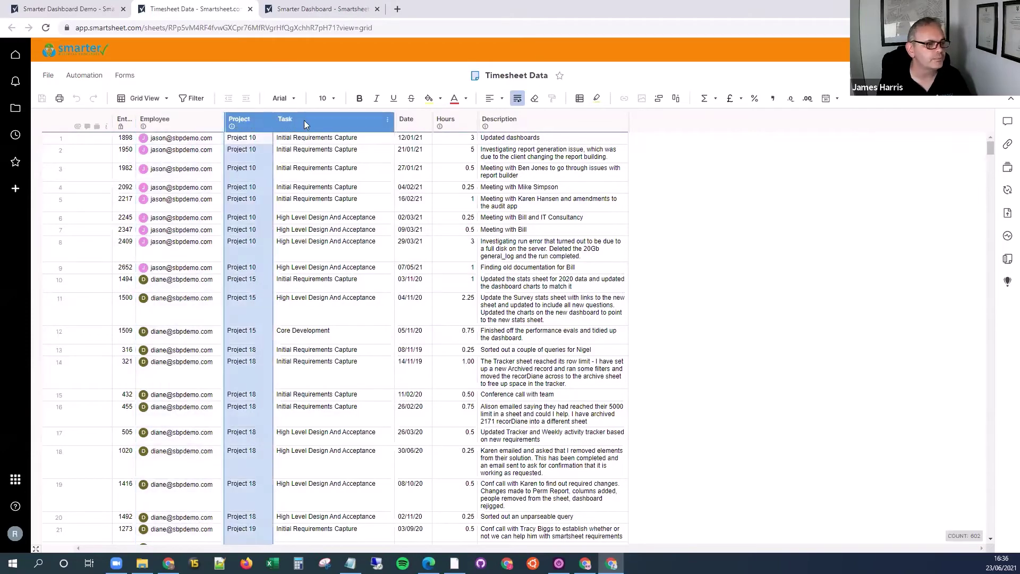
{"action": "left_click", "coordinate": [308, 120]}
{"action": "left_click", "coordinate": [414, 120]}
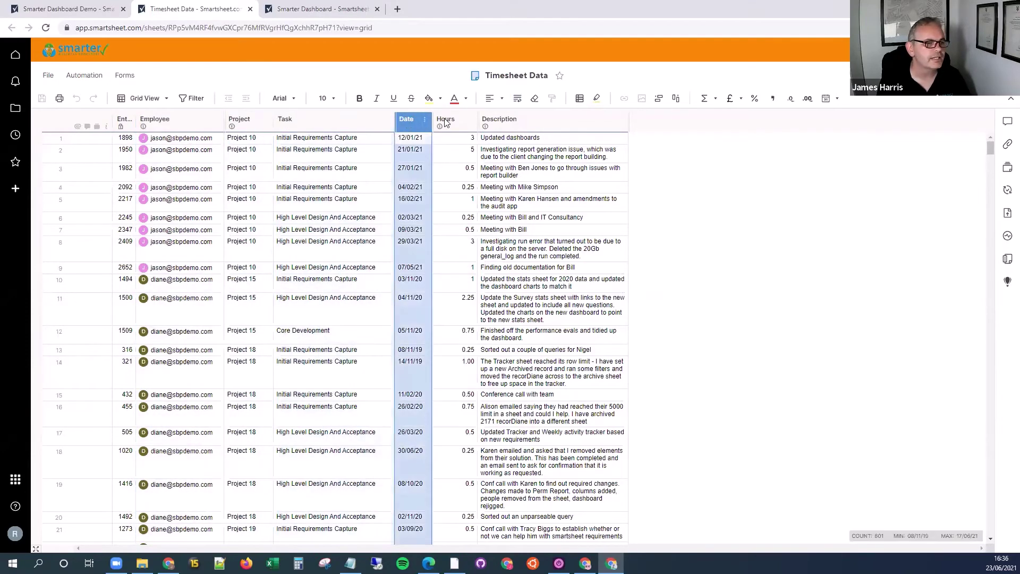
{"action": "left_click", "coordinate": [452, 120]}
{"action": "left_click", "coordinate": [482, 122]}
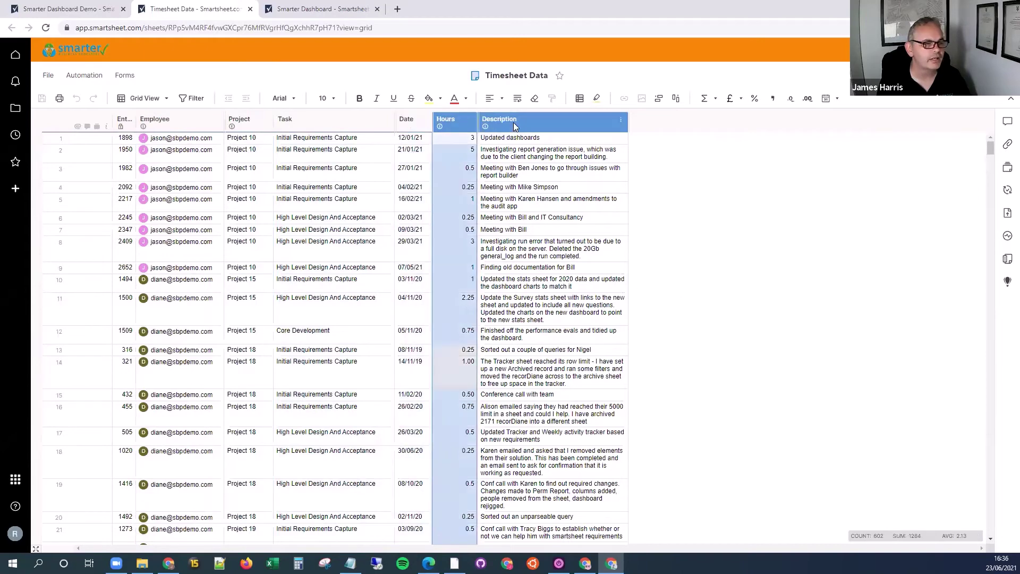
{"action": "left_click", "coordinate": [513, 245]}
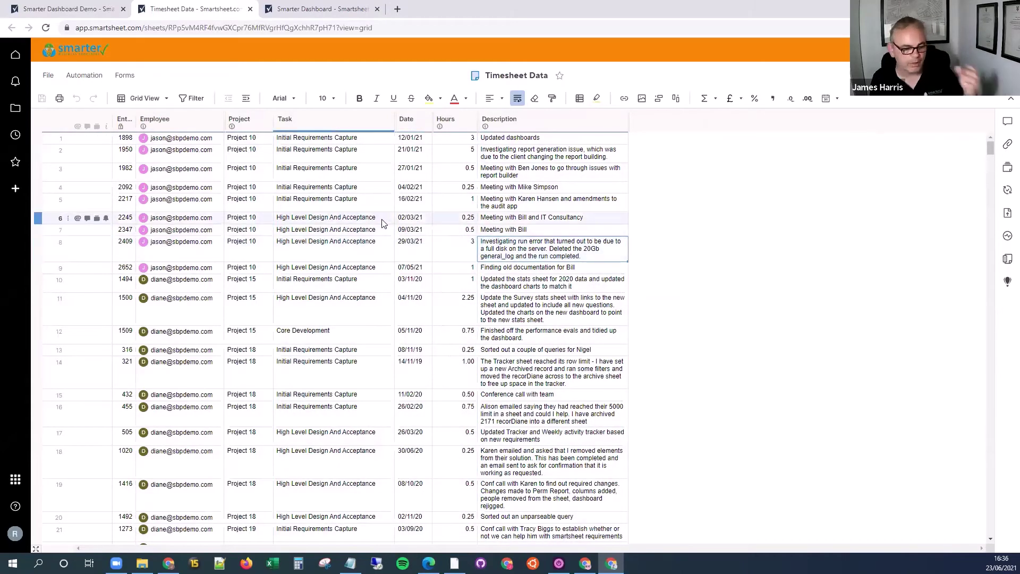
Step: Open the Smarter Dashboard and inspect the embedded link of its Web Content widget without changing it
{"action": "left_click", "coordinate": [323, 16]}
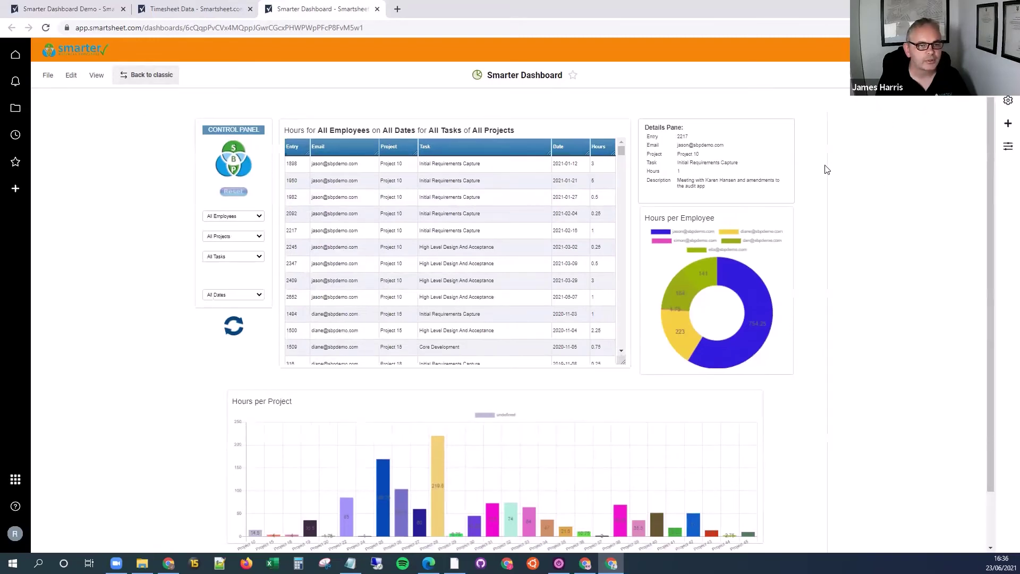
{"action": "left_click", "coordinate": [1008, 150]}
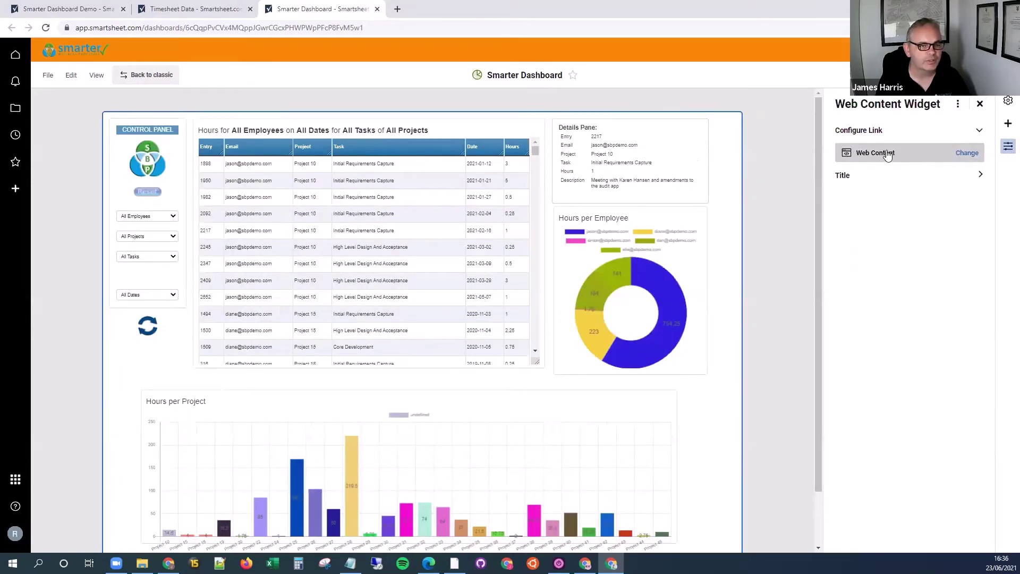
{"action": "left_click", "coordinate": [888, 154]}
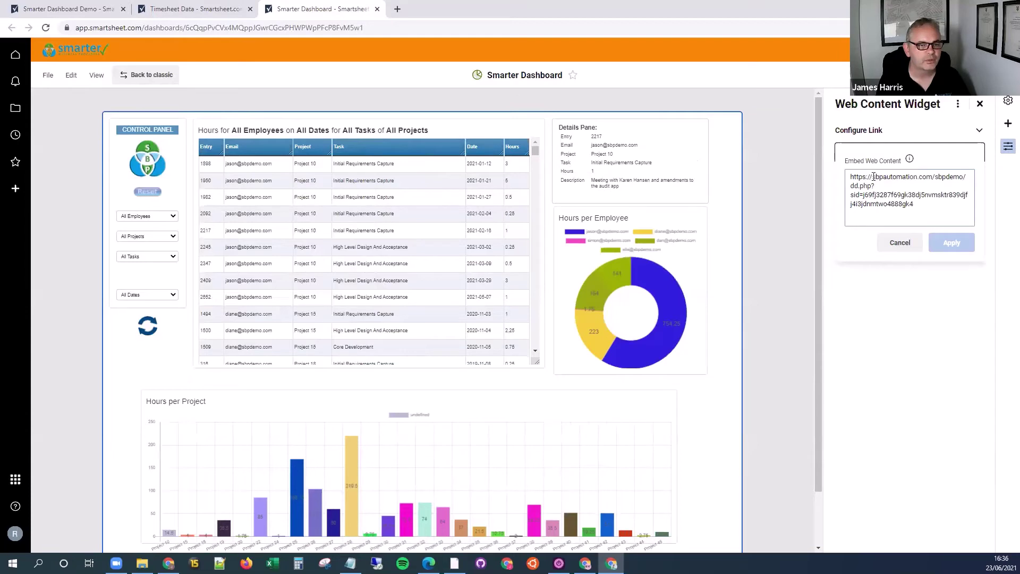
{"action": "left_click", "coordinate": [899, 244]}
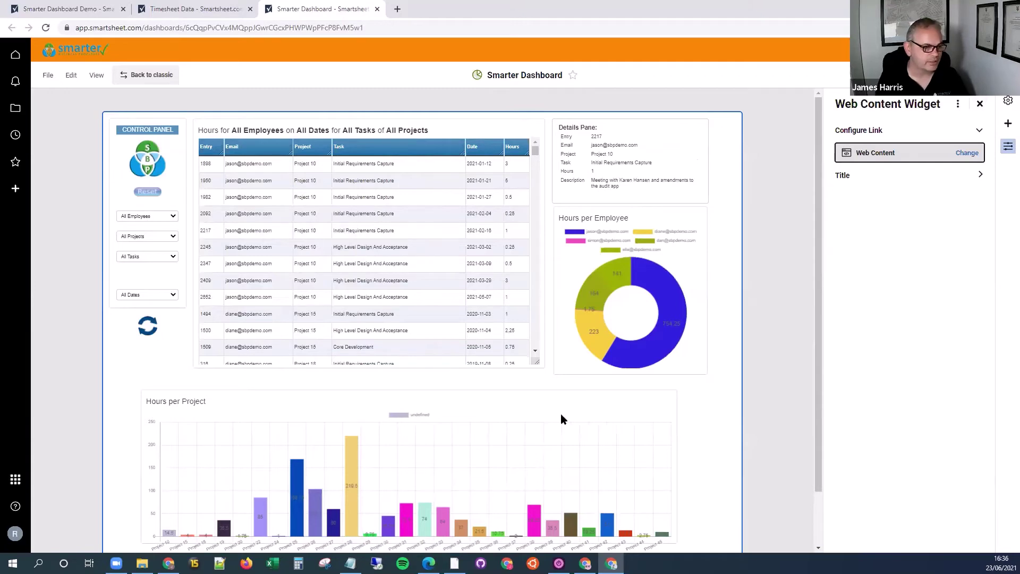
{"action": "left_click", "coordinate": [980, 104]}
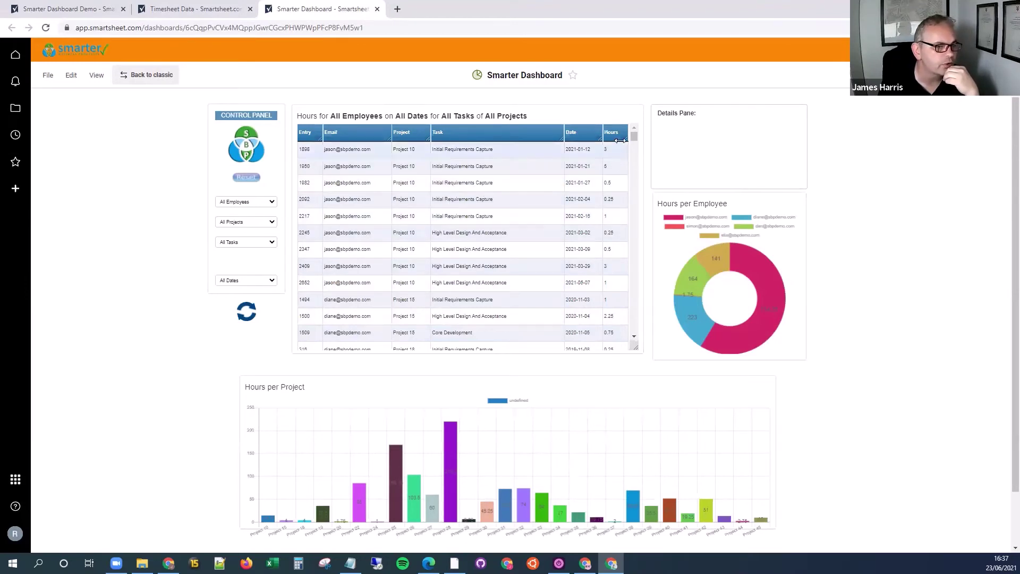
Step: View timesheet entries 1950, 2092 and 1982 from the dashboard's hours table in the Details Pane
{"action": "left_click_drag", "start_coordinate": [634, 136], "coordinate": [633, 316]}
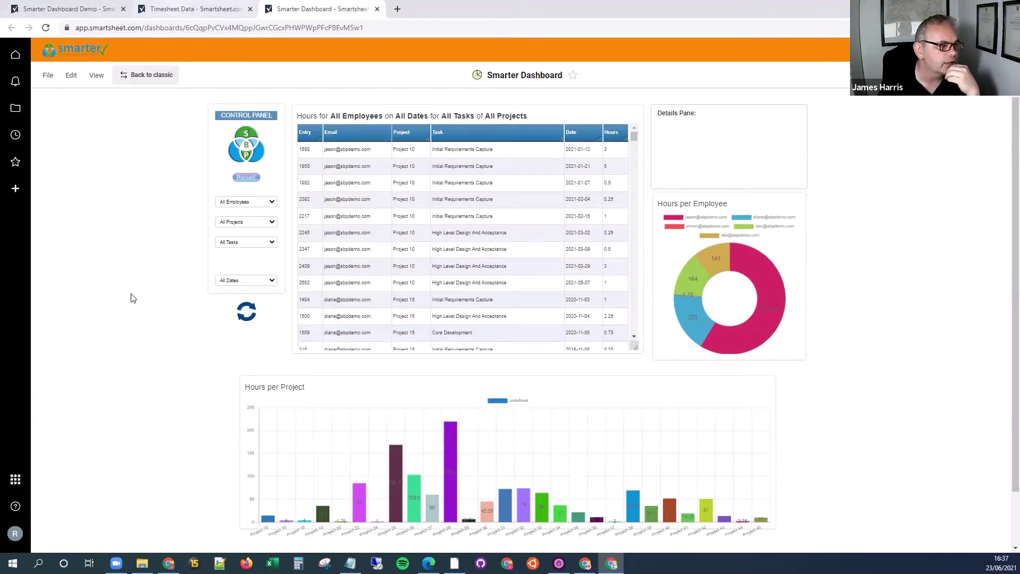
{"action": "key", "text": "ctrl+shift+Tab"}
{"action": "left_click", "coordinate": [297, 10]}
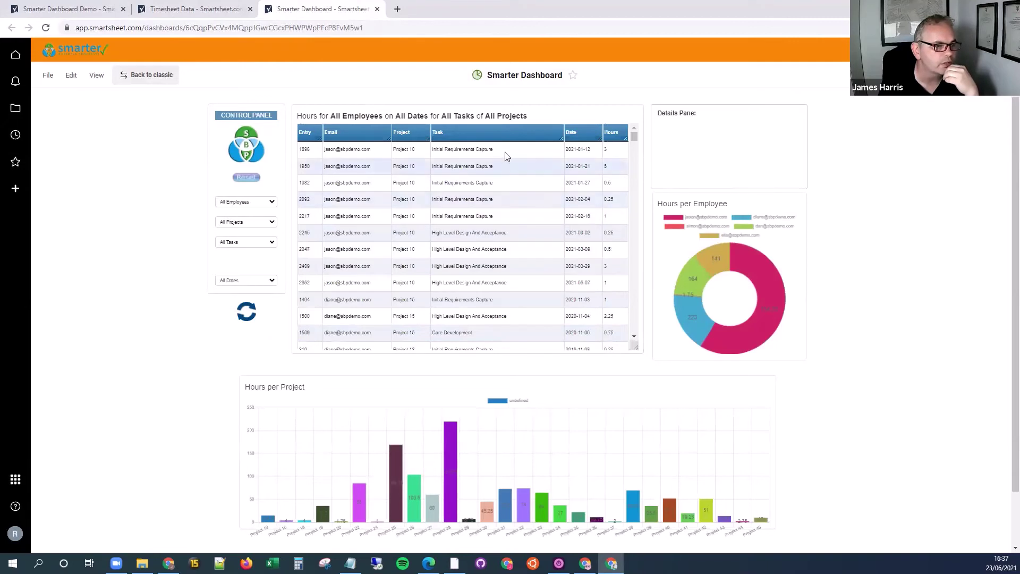
{"action": "left_click", "coordinate": [470, 171]}
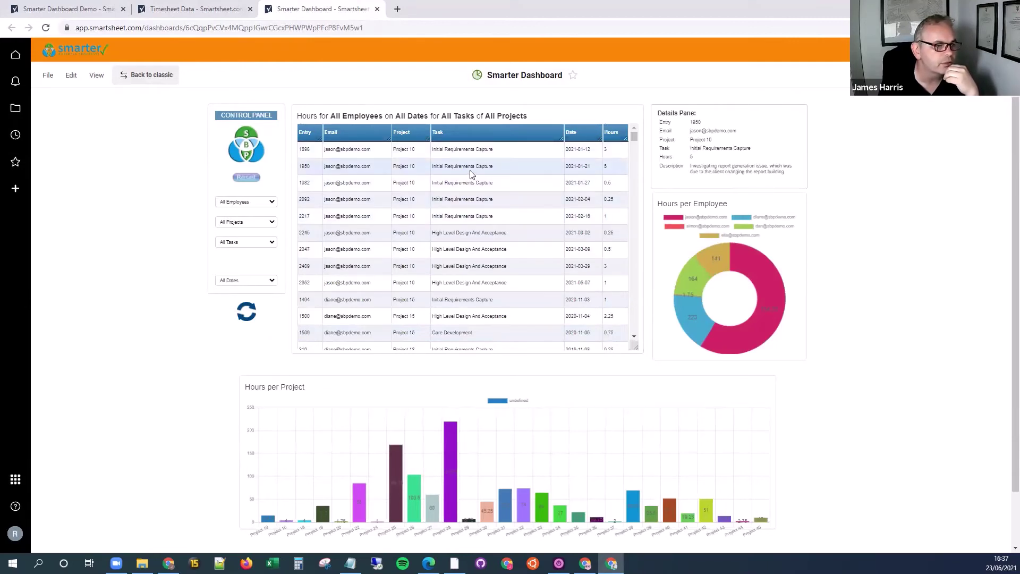
{"action": "left_click", "coordinate": [460, 205]}
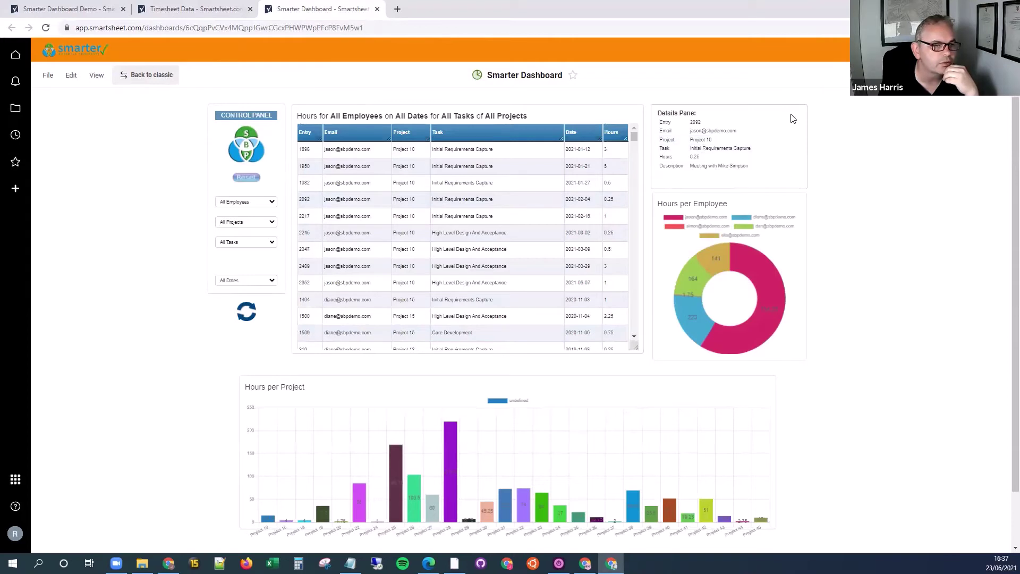
{"action": "left_click", "coordinate": [460, 185]}
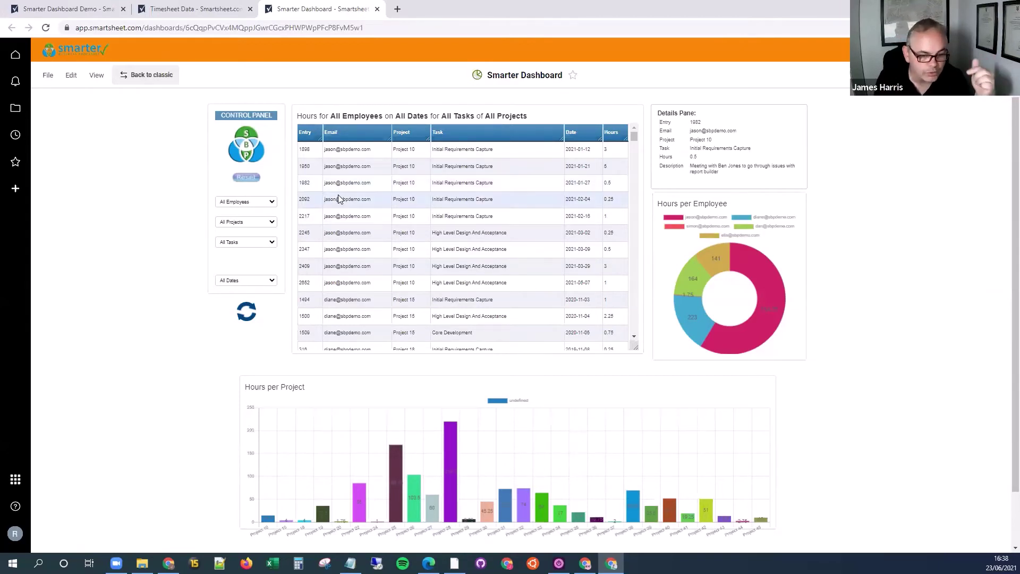
Step: Filter the Smarter Dashboard to the first listed employee and examine the Hours per Employee and Hours per Project charts
{"action": "left_click", "coordinate": [272, 204]}
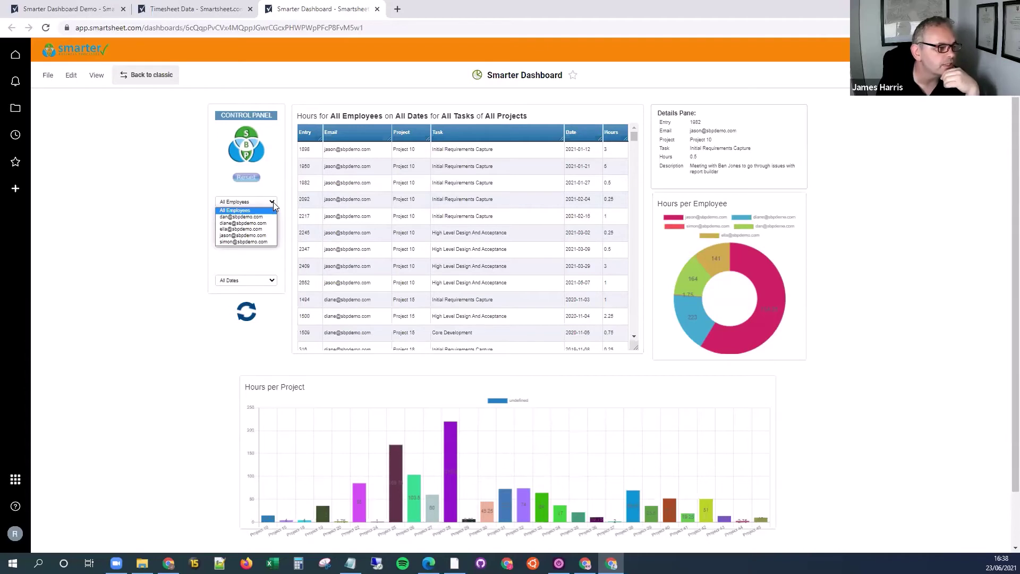
{"action": "left_click", "coordinate": [242, 217]}
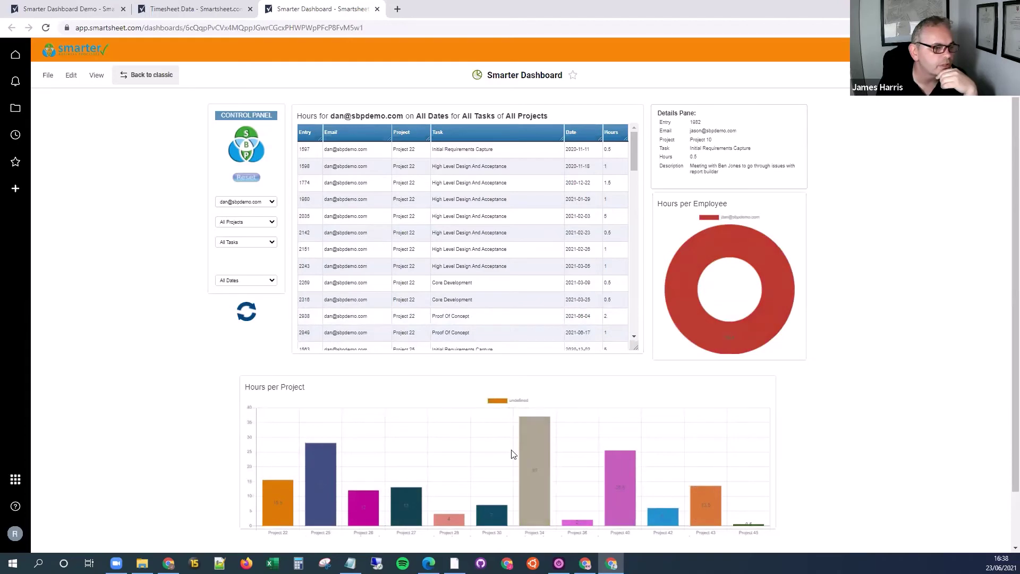
{"action": "mouse_move", "coordinate": [776, 334]}
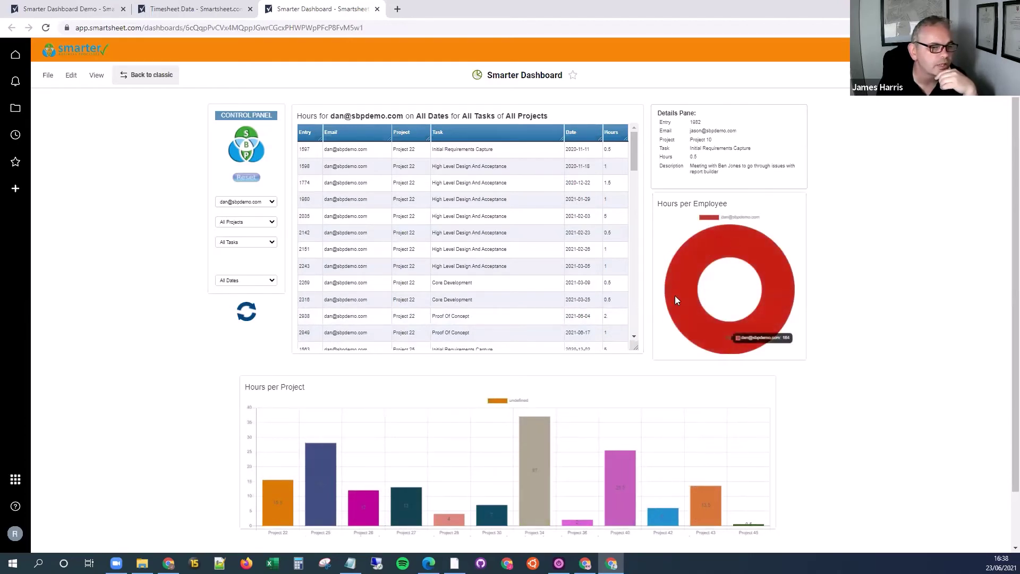
{"action": "left_click_drag", "start_coordinate": [658, 204], "coordinate": [721, 201]}
{"action": "left_click", "coordinate": [721, 202]}
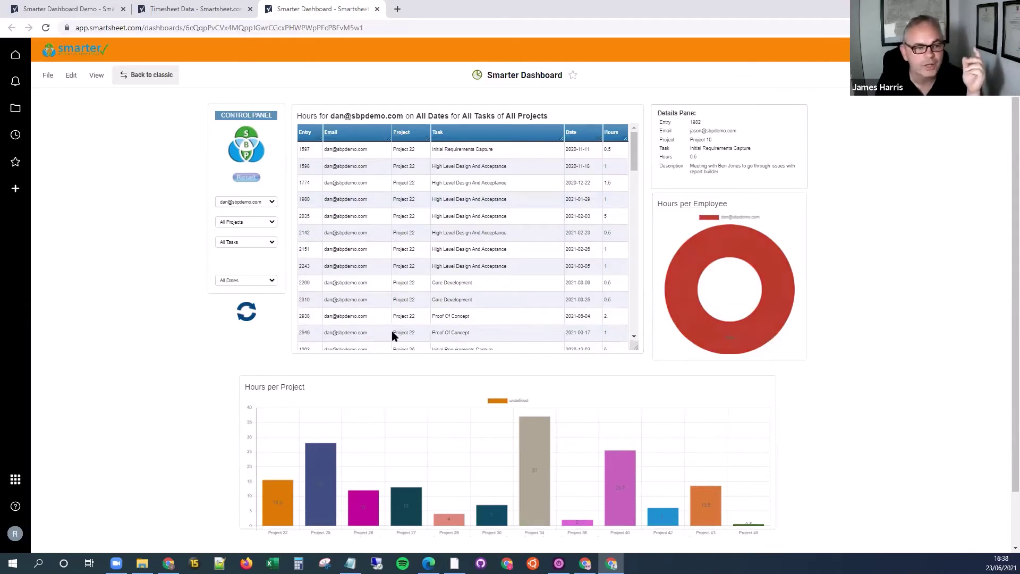
{"action": "mouse_move", "coordinate": [787, 292]}
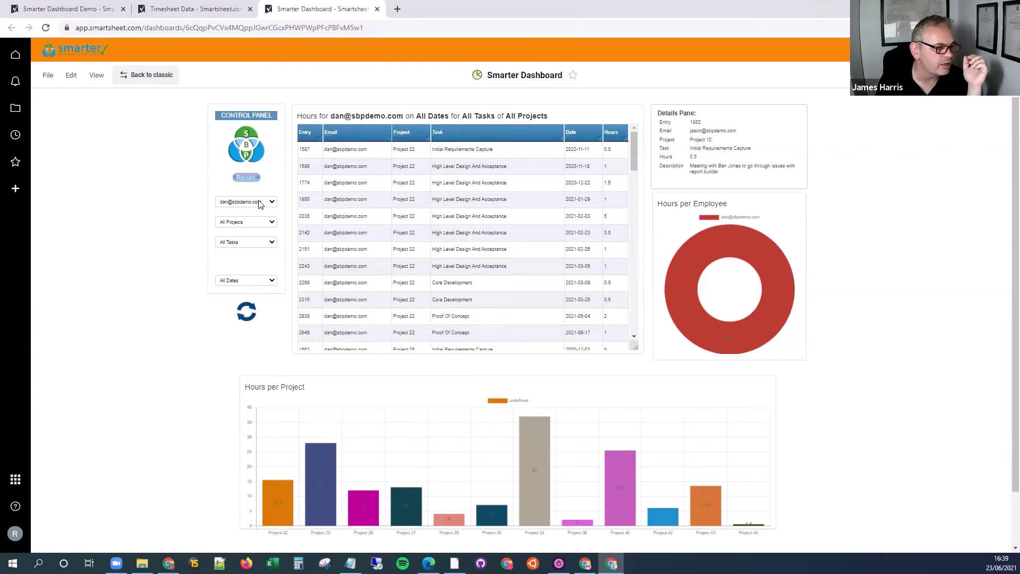
Step: Limit the selected employee's hours to Last Month, review the updated table and charts, and reset all filters
{"action": "left_click", "coordinate": [241, 281]}
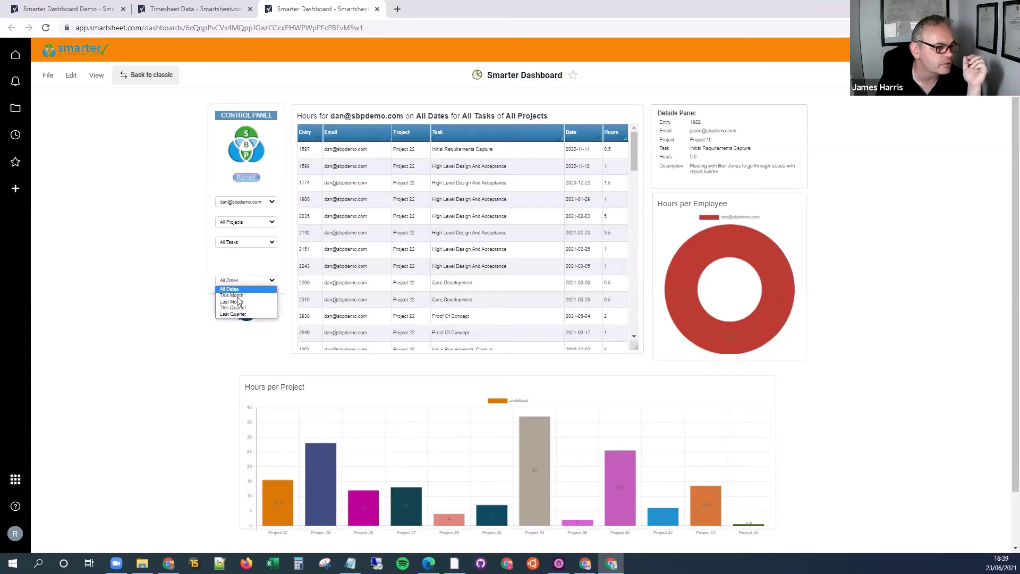
{"action": "left_click", "coordinate": [237, 301]}
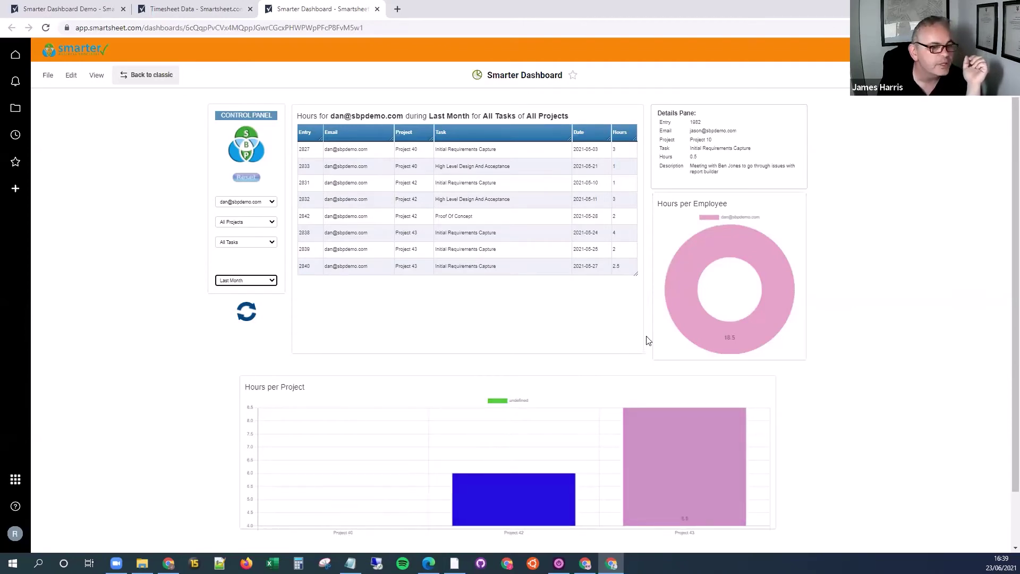
{"action": "left_click", "coordinate": [247, 178]}
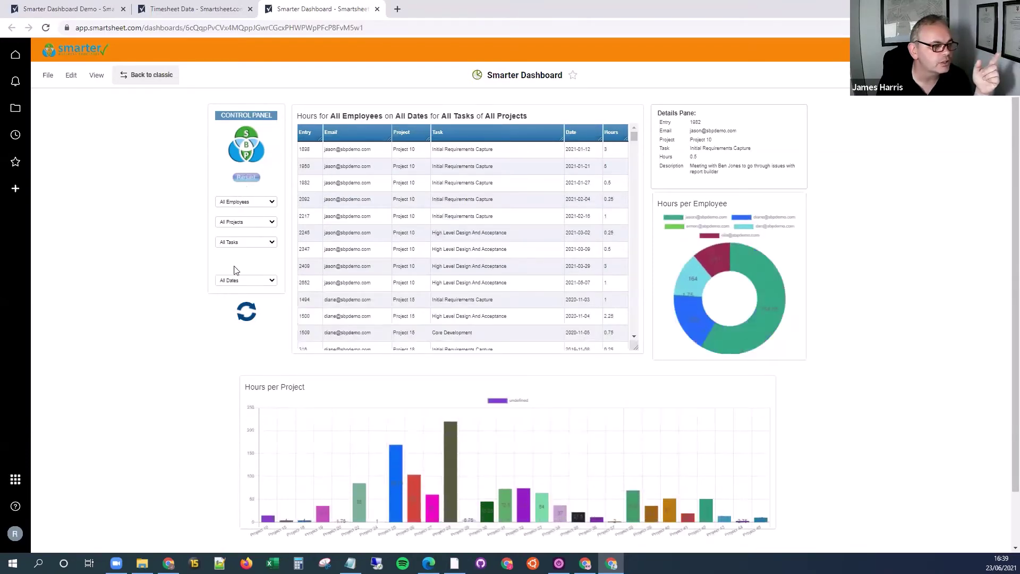
Step: Filter the dashboard's timesheet hours to Project 20, then to Project 42, reviewing the table and Hours per Employee chart
{"action": "left_click", "coordinate": [239, 223]}
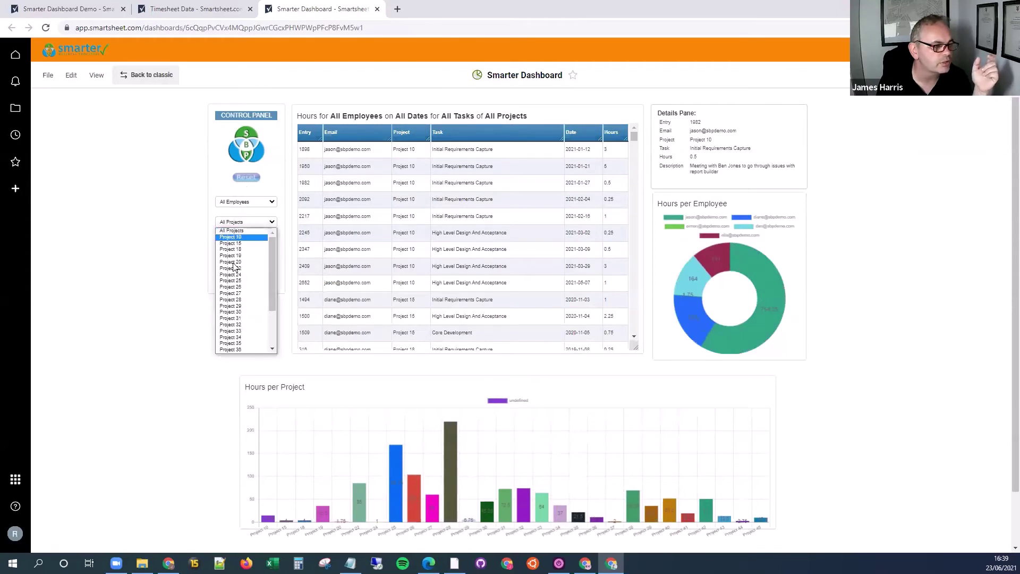
{"action": "left_click", "coordinate": [233, 264]}
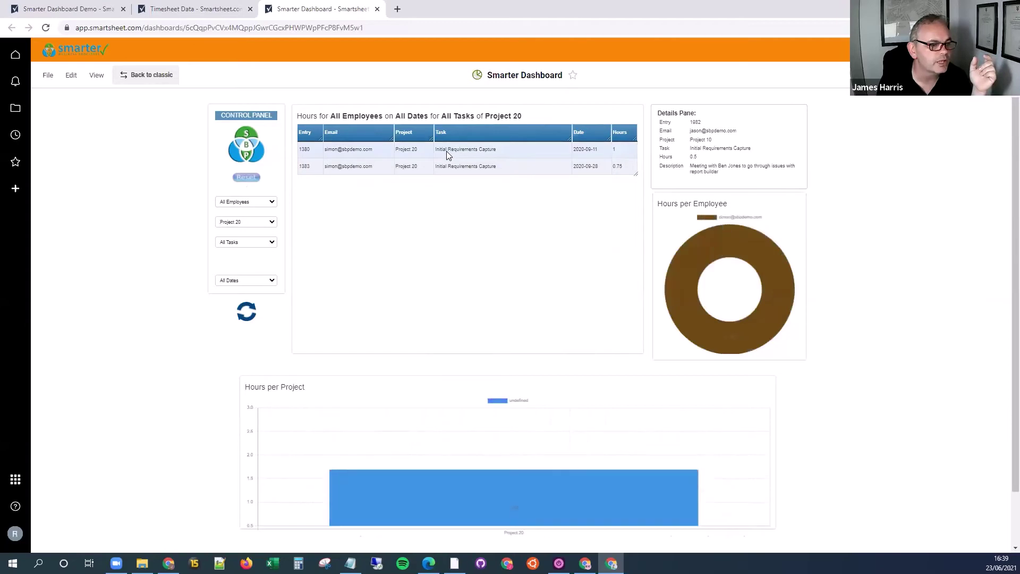
{"action": "left_click", "coordinate": [245, 224]}
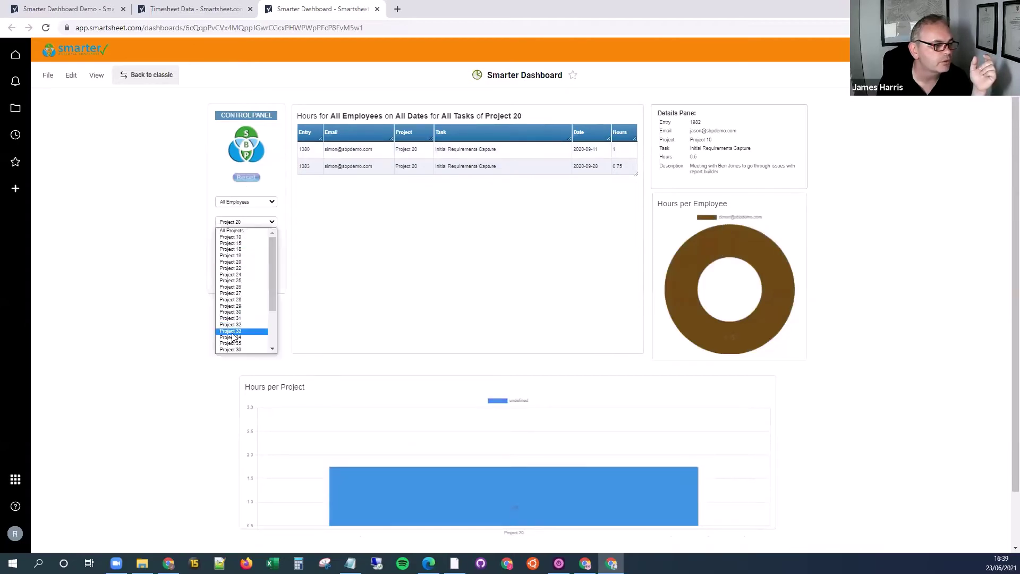
{"action": "scroll", "coordinate": [250, 313], "scroll_direction": "down", "scroll_amount": 2}
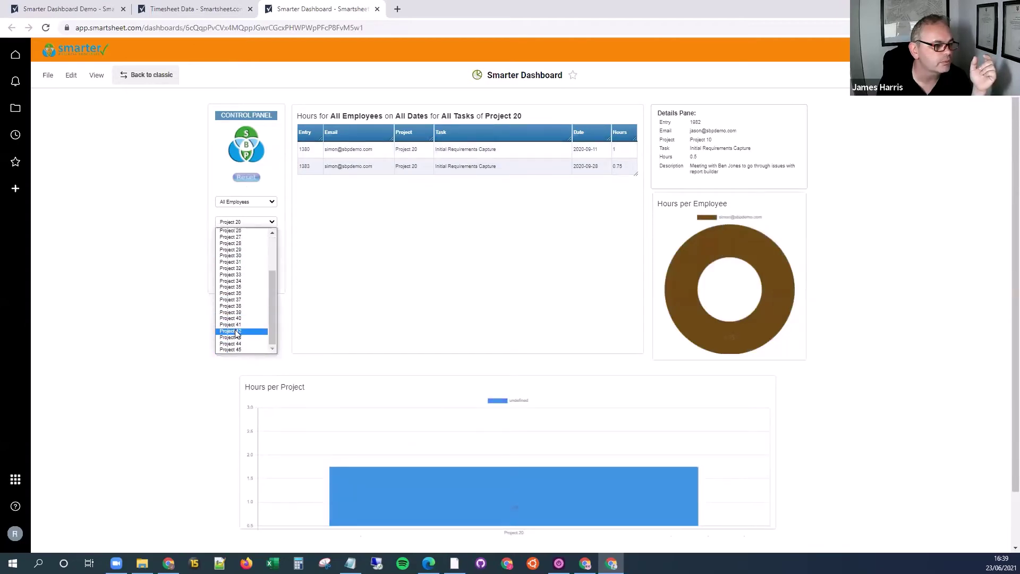
{"action": "left_click", "coordinate": [235, 332]}
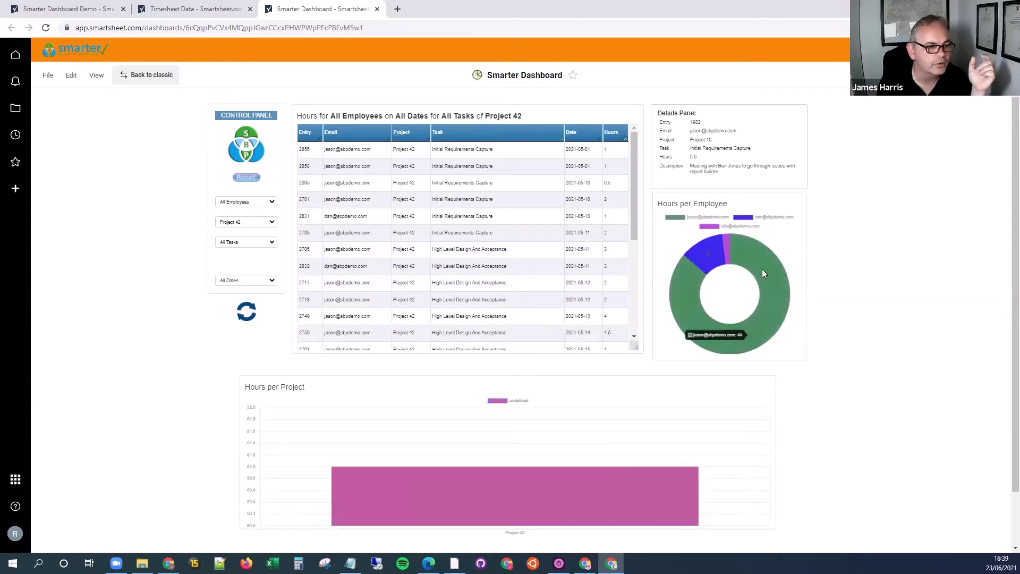
Step: Limit the Project 42 hours to This Quarter and reset all filters
{"action": "left_click", "coordinate": [232, 281]}
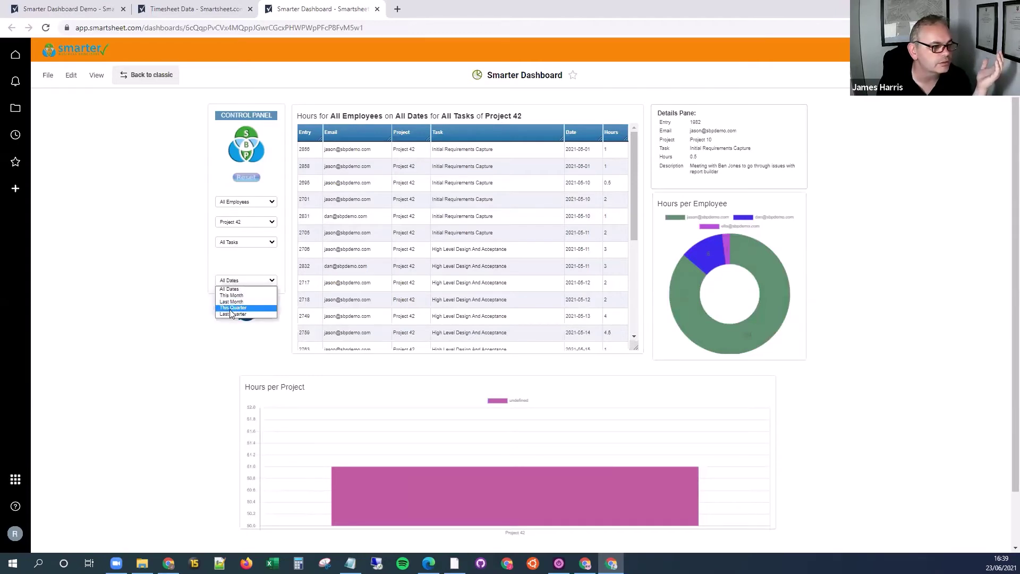
{"action": "left_click", "coordinate": [230, 307]}
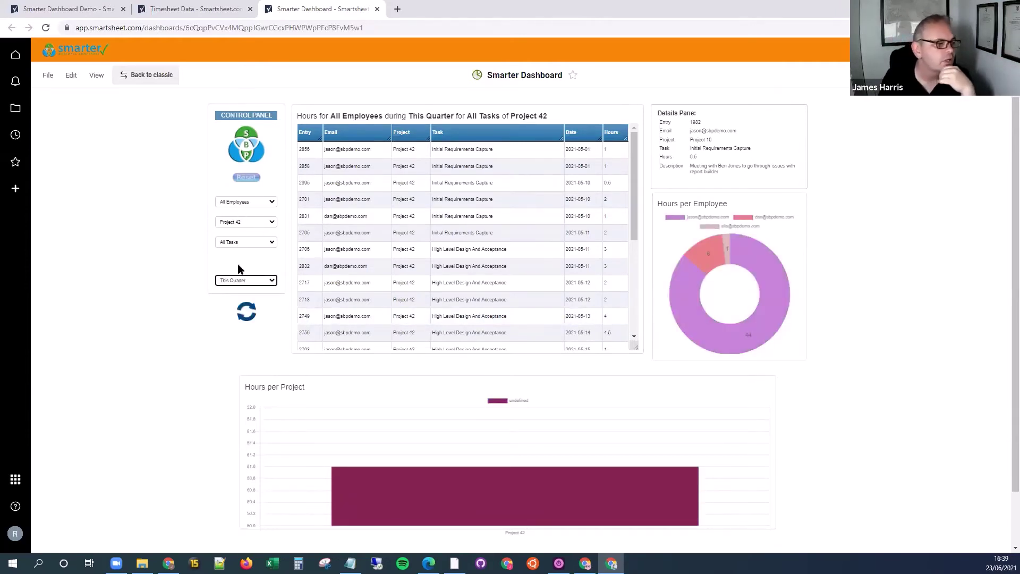
{"action": "left_click", "coordinate": [246, 179]}
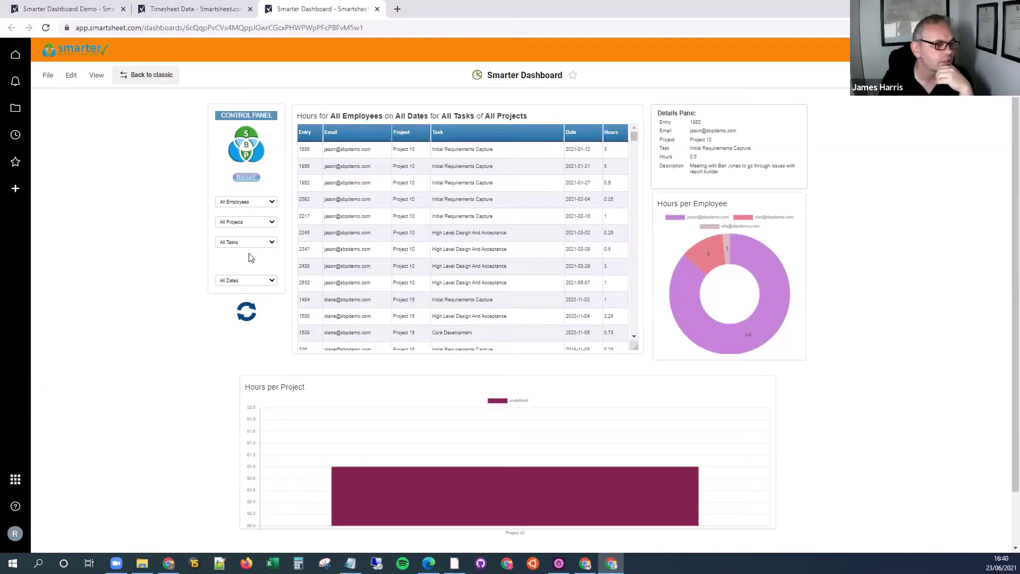
{"action": "left_click", "coordinate": [244, 222]}
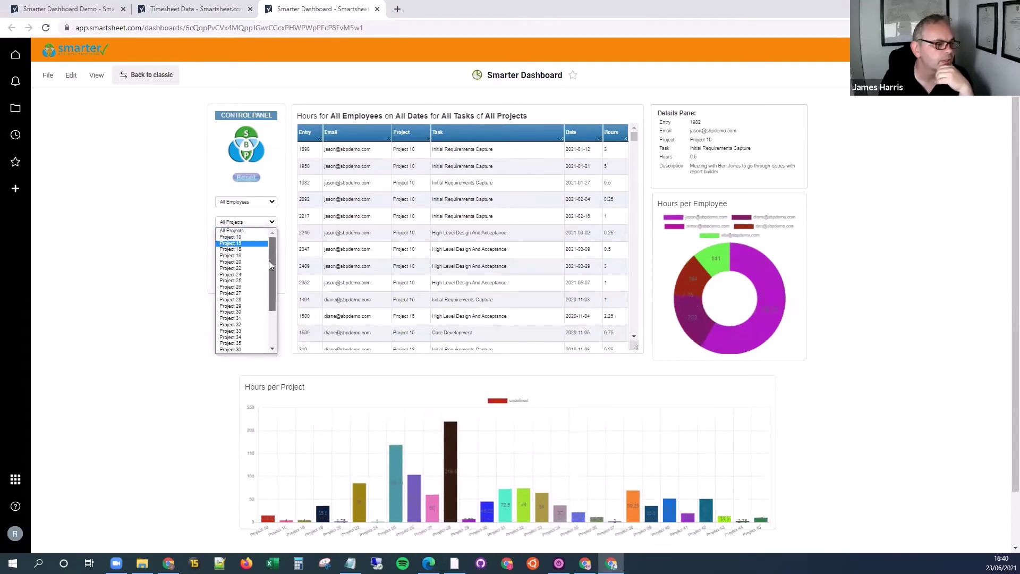
{"action": "left_click_drag", "start_coordinate": [269, 260], "coordinate": [274, 235]}
{"action": "left_click", "coordinate": [173, 234]}
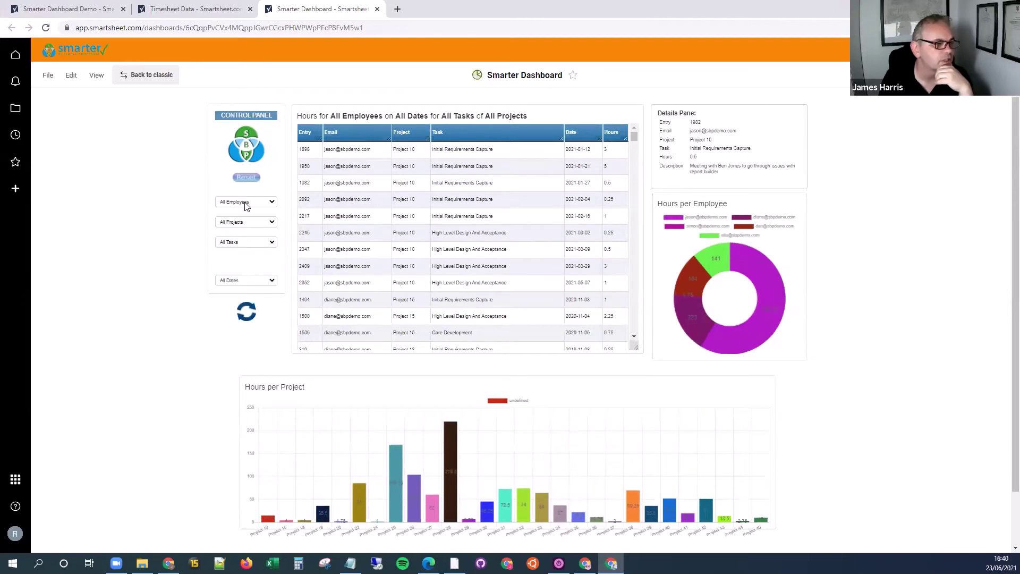
Step: Filter the dashboard's hours to the third listed employee and limit that employee's projects to Project 30
{"action": "left_click", "coordinate": [246, 205]}
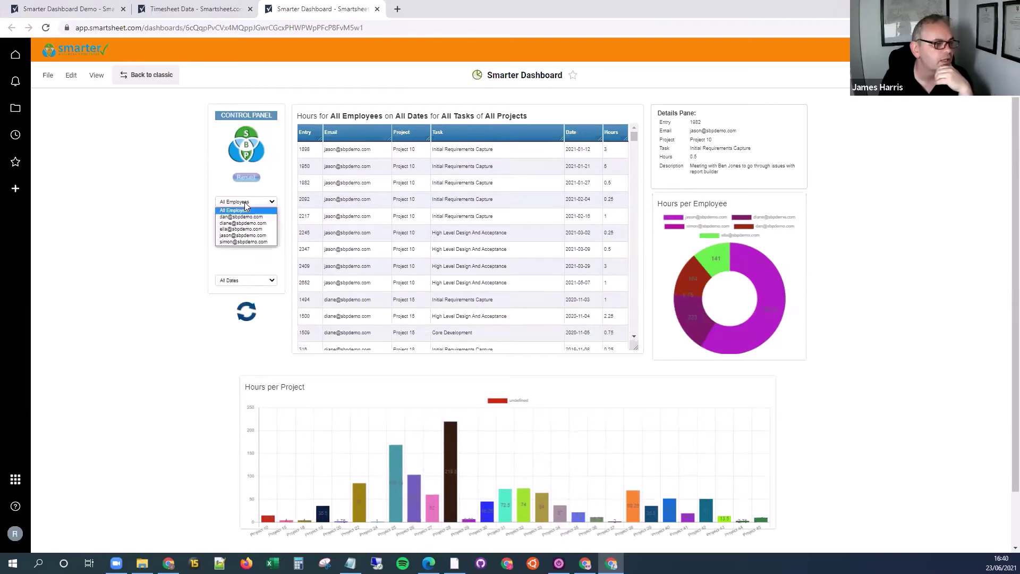
{"action": "left_click", "coordinate": [245, 230]}
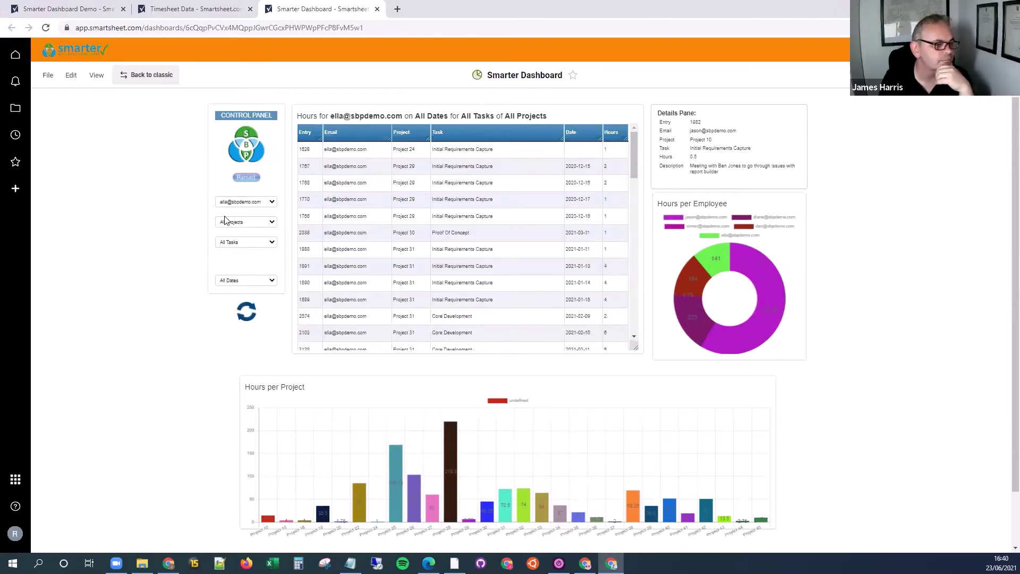
{"action": "left_click", "coordinate": [271, 222]}
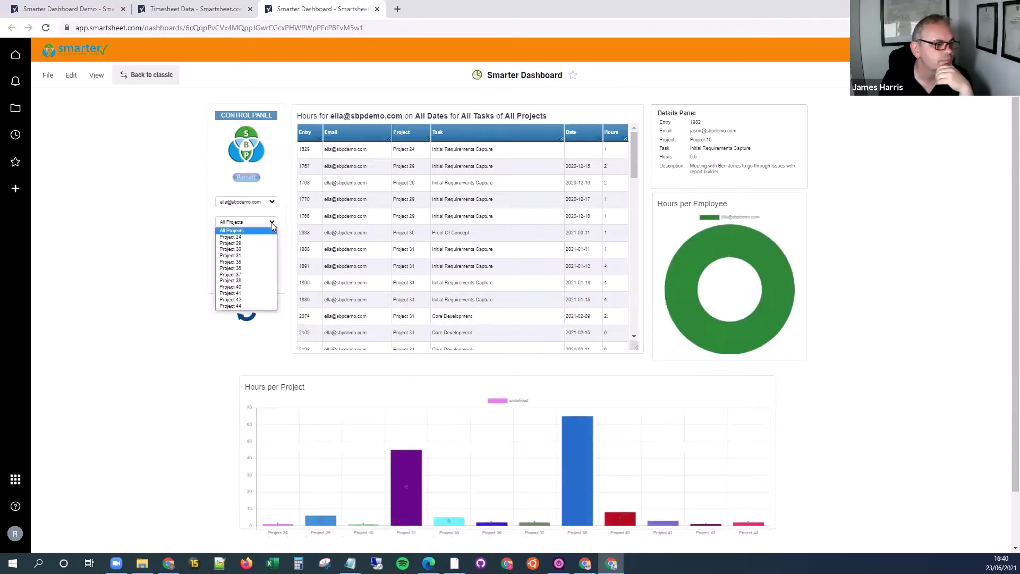
{"action": "left_click", "coordinate": [251, 249]}
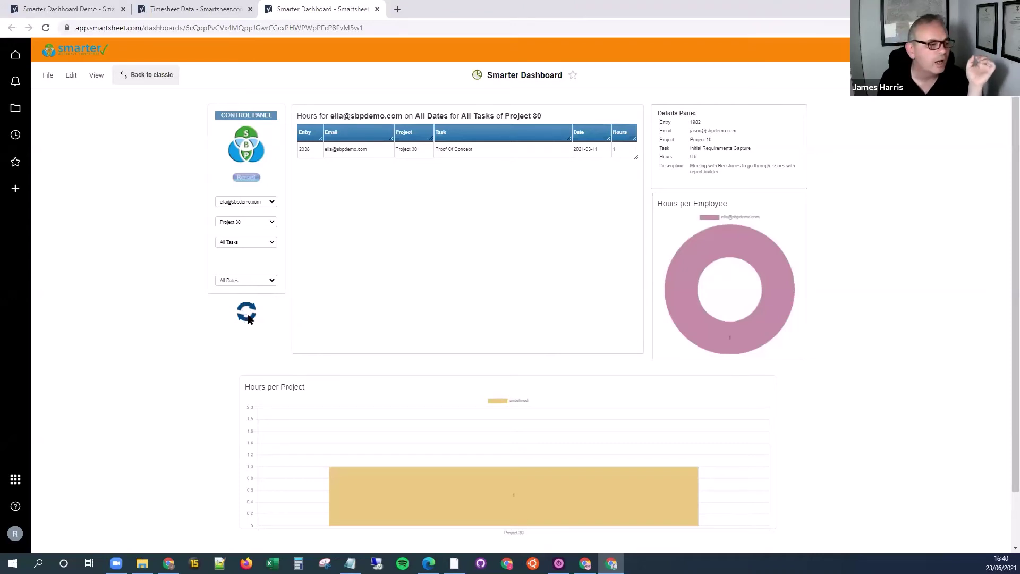
Step: Copy the remaining Project 30 entry number, 2338, and find that entry in the Timesheet Data sheet
{"action": "double_click", "coordinate": [307, 150]}
{"action": "key", "text": "ctrl+c"}
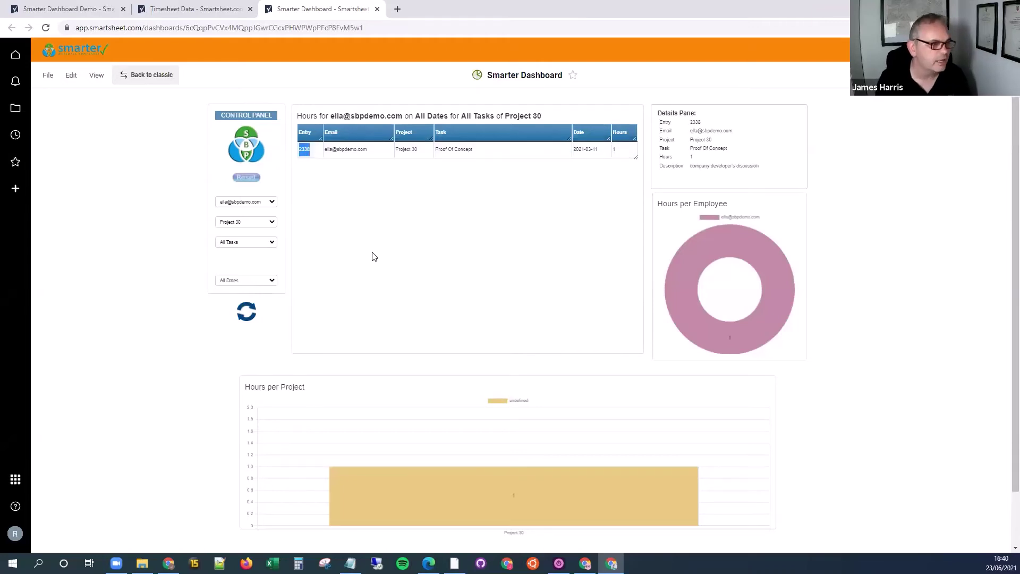
{"action": "left_click", "coordinate": [194, 9]}
{"action": "left_click", "coordinate": [390, 326]}
{"action": "key", "text": "ctrl+f"}
{"action": "key", "text": "ctrl+v"}
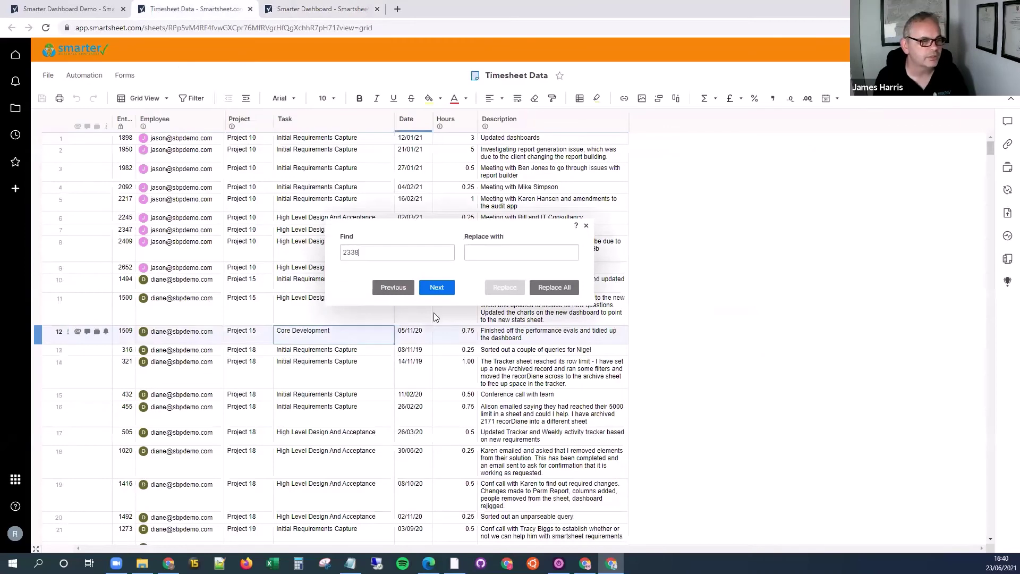
{"action": "left_click", "coordinate": [445, 296]}
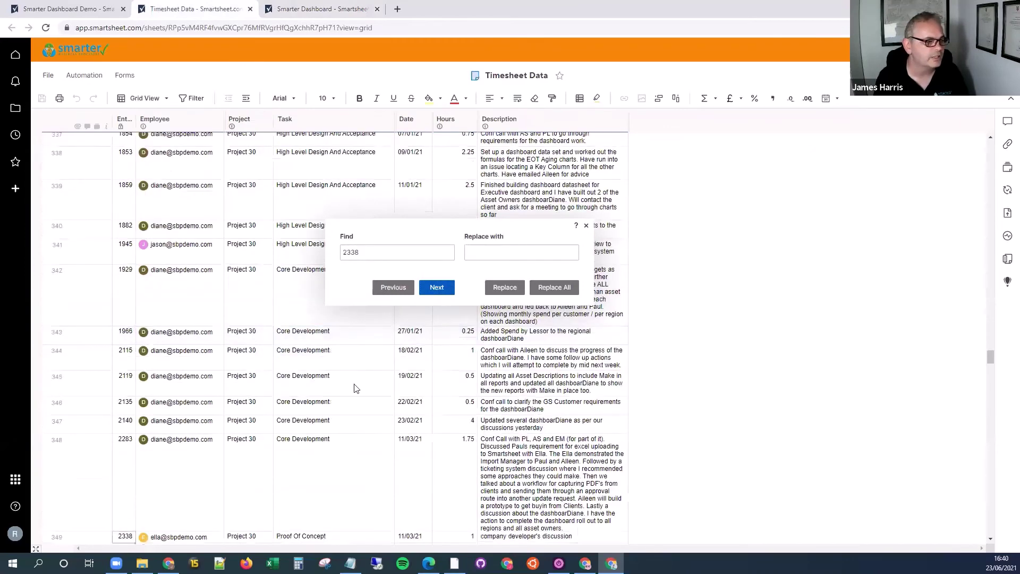
{"action": "key", "text": "Escape"}
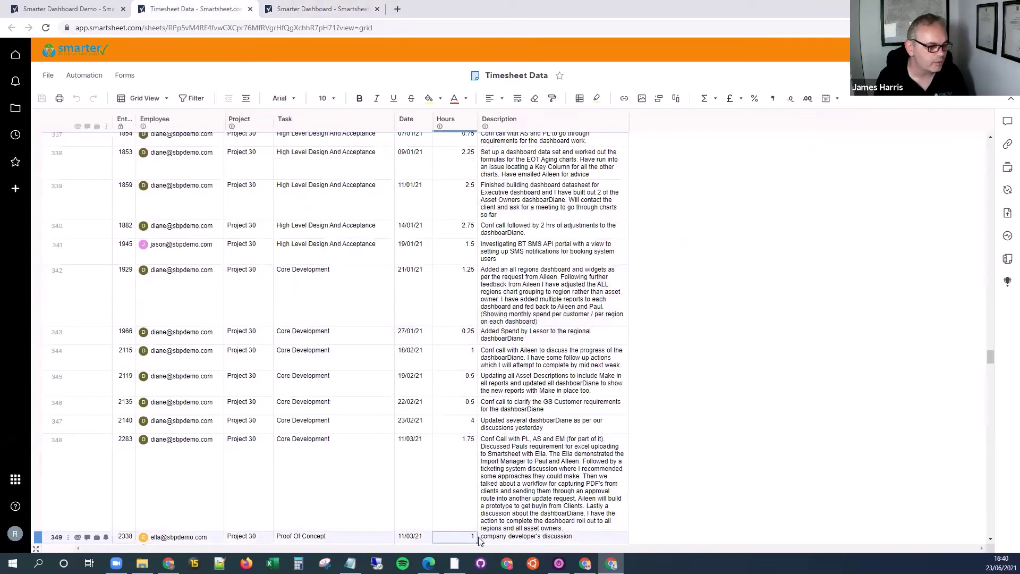
Step: Set the Hours of entry 2338 to 4 and save the Timesheet Data sheet
{"action": "left_click", "coordinate": [462, 538]}
{"action": "type", "text": "4"}
{"action": "key", "text": "Tab"}
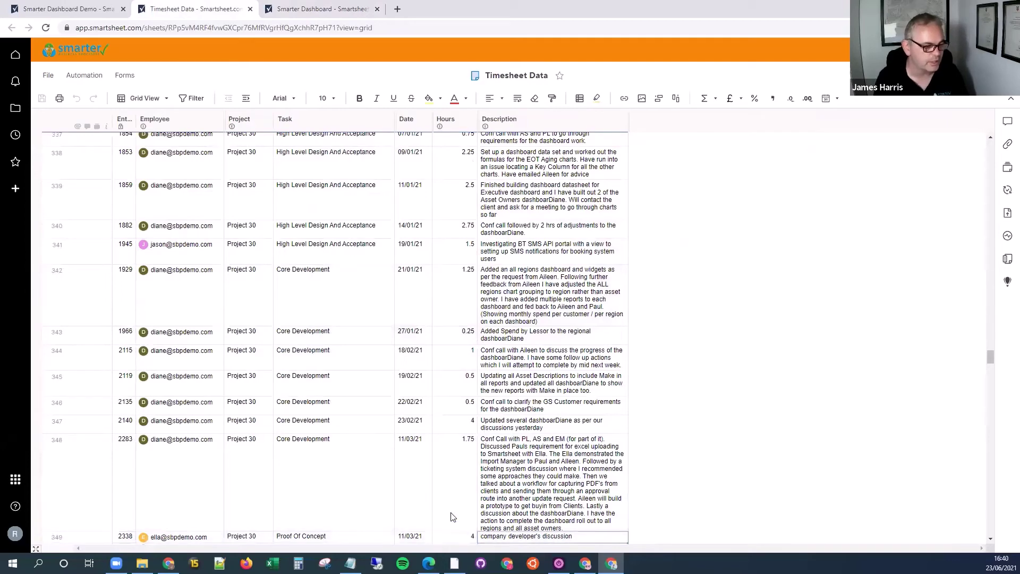
{"action": "left_click", "coordinate": [42, 99]}
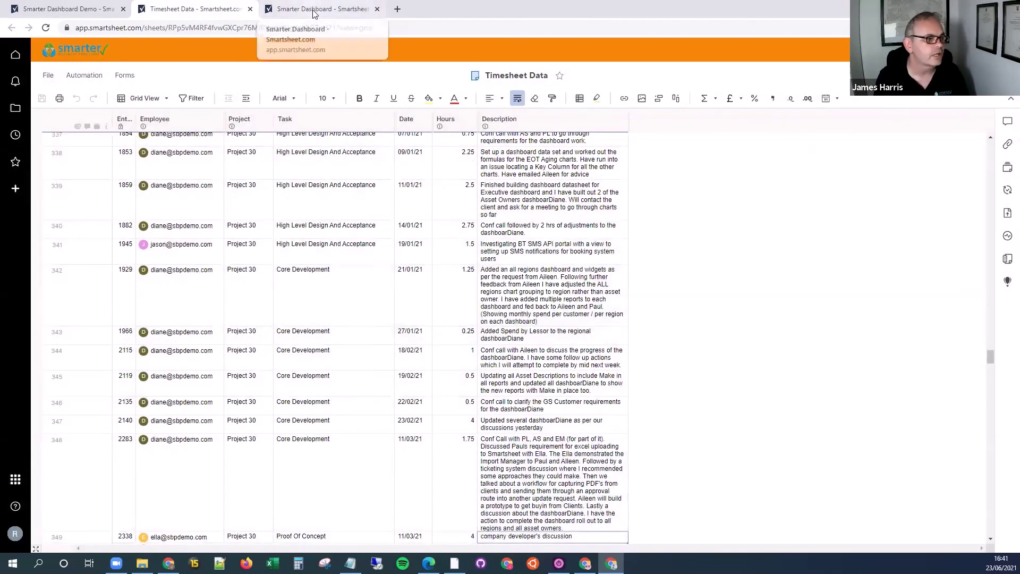
Step: Refresh the Smarter Dashboard's timesheet data, check entry 2338 in the Details Pane and reset all filters
{"action": "left_click", "coordinate": [310, 10]}
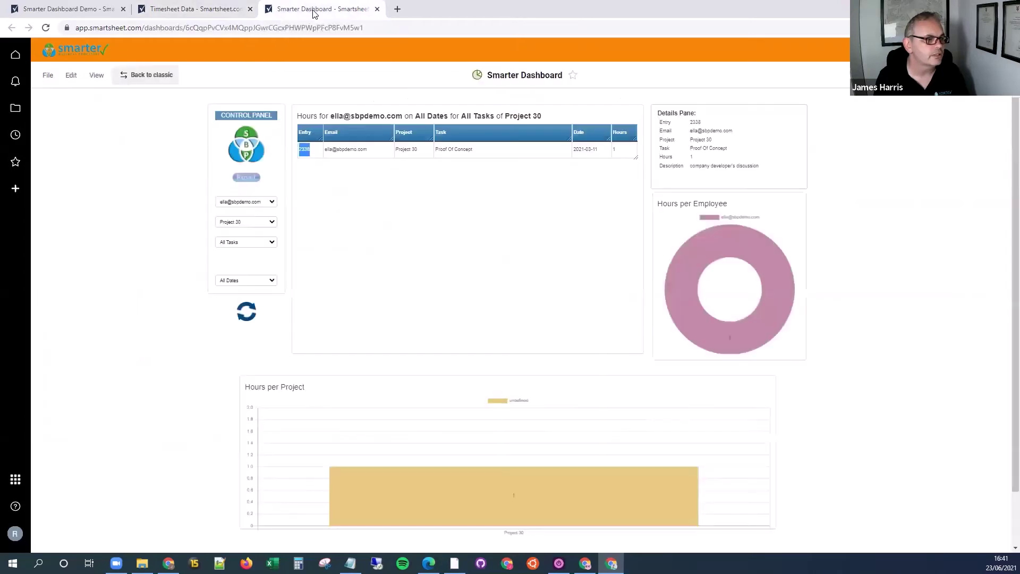
{"action": "left_click", "coordinate": [247, 314]}
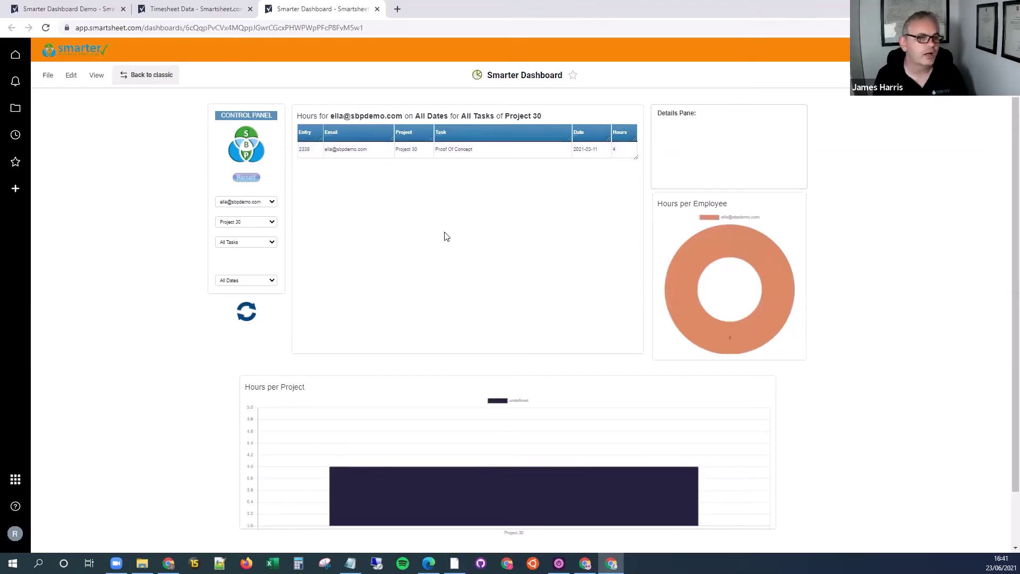
{"action": "left_click", "coordinate": [335, 148]}
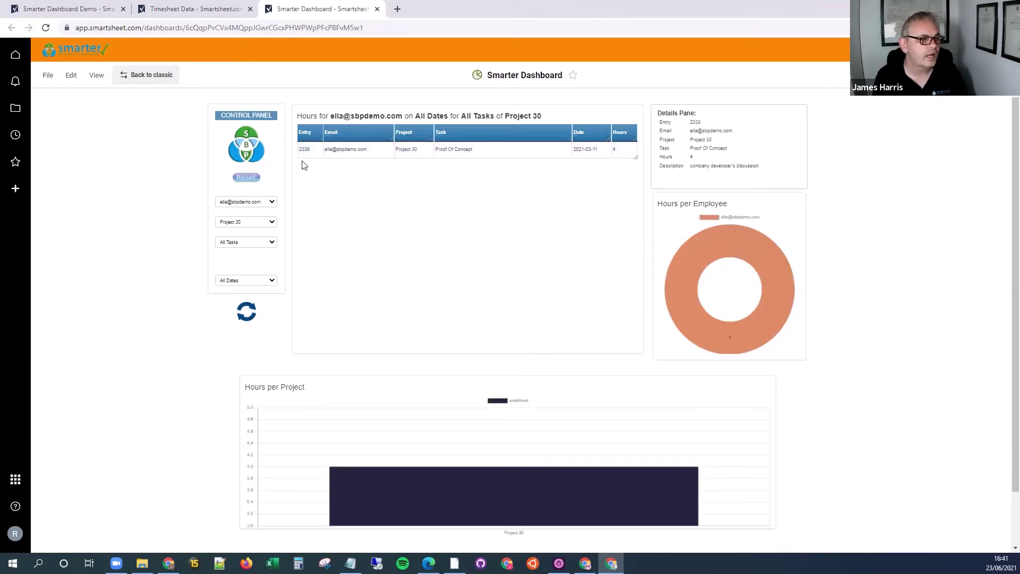
{"action": "left_click", "coordinate": [246, 180]}
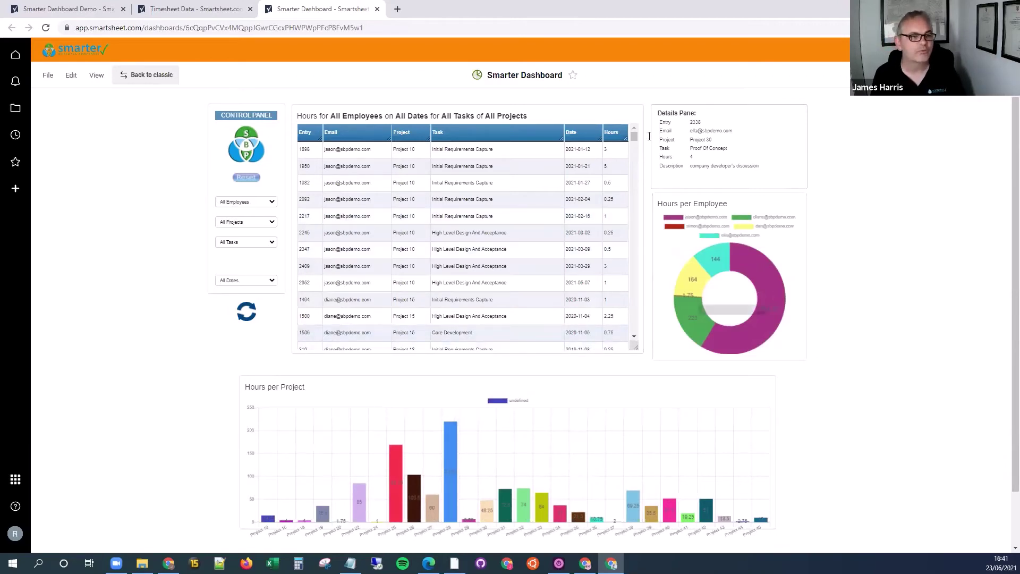
{"action": "mouse_move", "coordinate": [691, 306]}
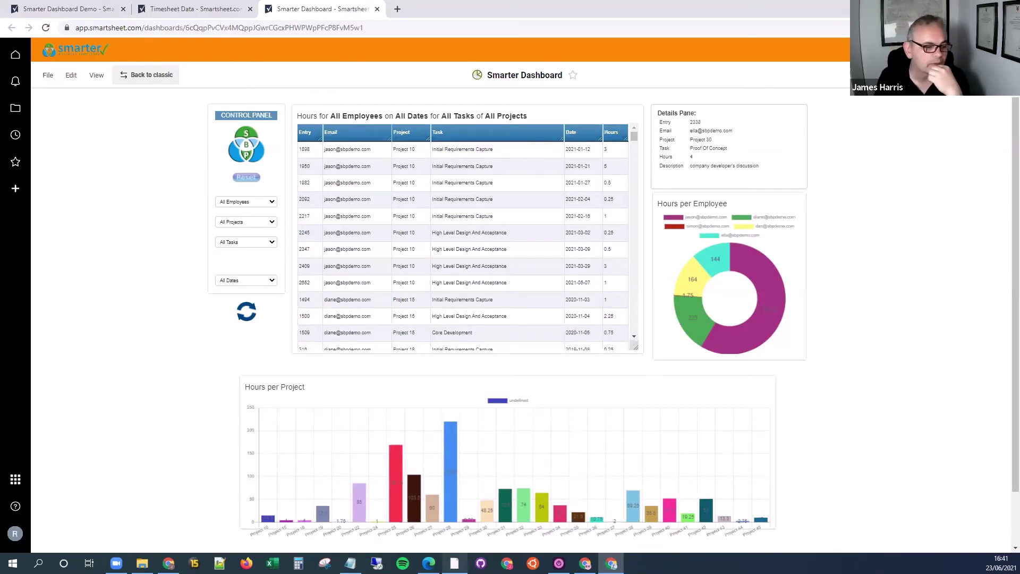
Step: Switch to June 2021.pdf in Microsoft Edge and read the Scenario 3 slide about the meeting hub dashboard
{"action": "mouse_move", "coordinate": [429, 563]}
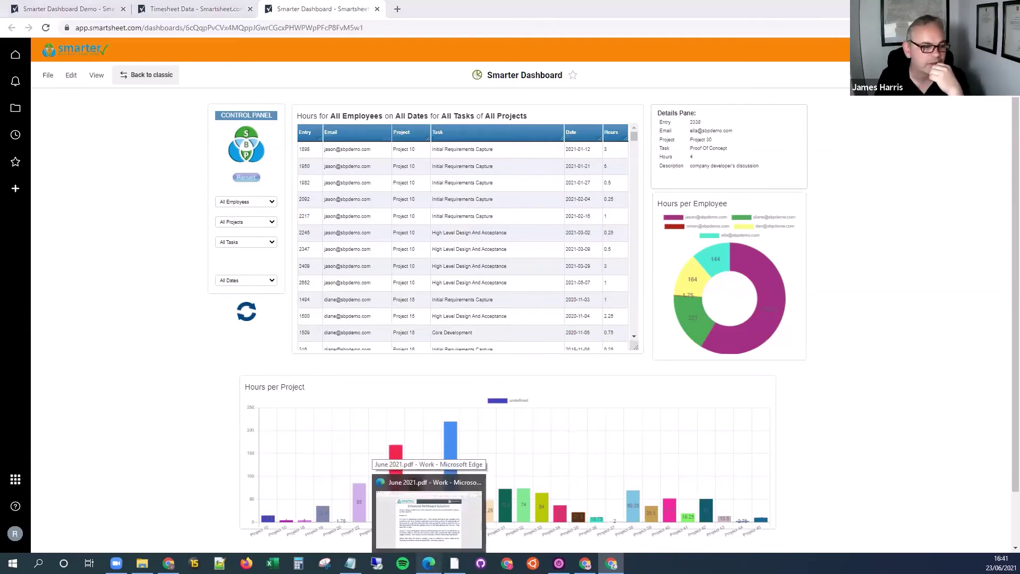
{"action": "left_click", "coordinate": [428, 518]}
{"action": "scroll", "coordinate": [494, 486], "scroll_direction": "down", "scroll_amount": 10}
{"action": "scroll", "coordinate": [494, 484], "scroll_direction": "down", "scroll_amount": 3}
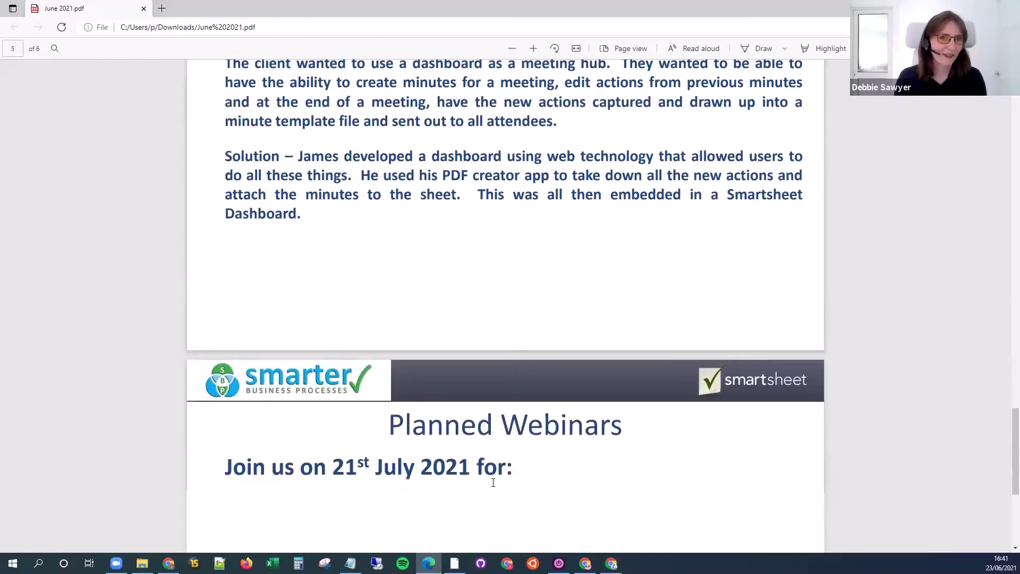
{"action": "scroll", "coordinate": [493, 481], "scroll_direction": "up", "scroll_amount": 5}
{"action": "scroll", "coordinate": [493, 481], "scroll_direction": "down", "scroll_amount": 1}
{"action": "scroll", "coordinate": [493, 481], "scroll_direction": "down", "scroll_amount": 1}
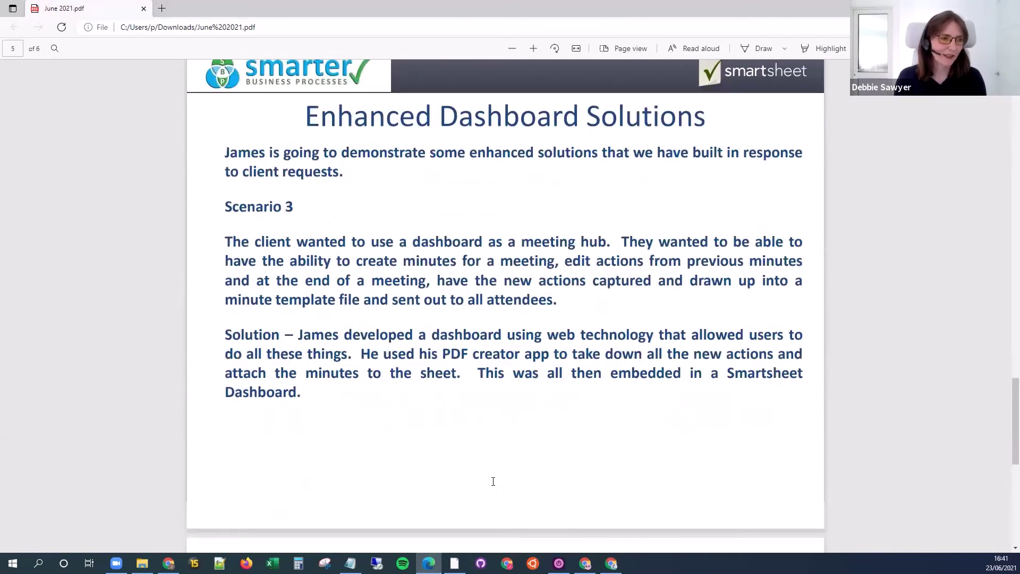
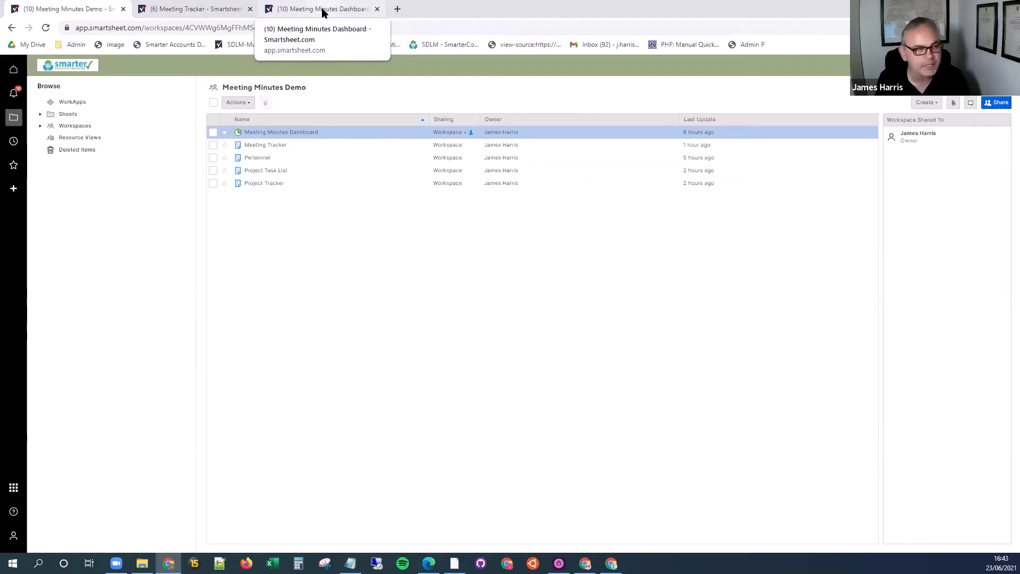
Step: Start a new meeting in the Meeting Minutes Dashboard and name it as a 1-2-1 meeting with the attendee's first name
{"action": "left_click", "coordinate": [323, 12]}
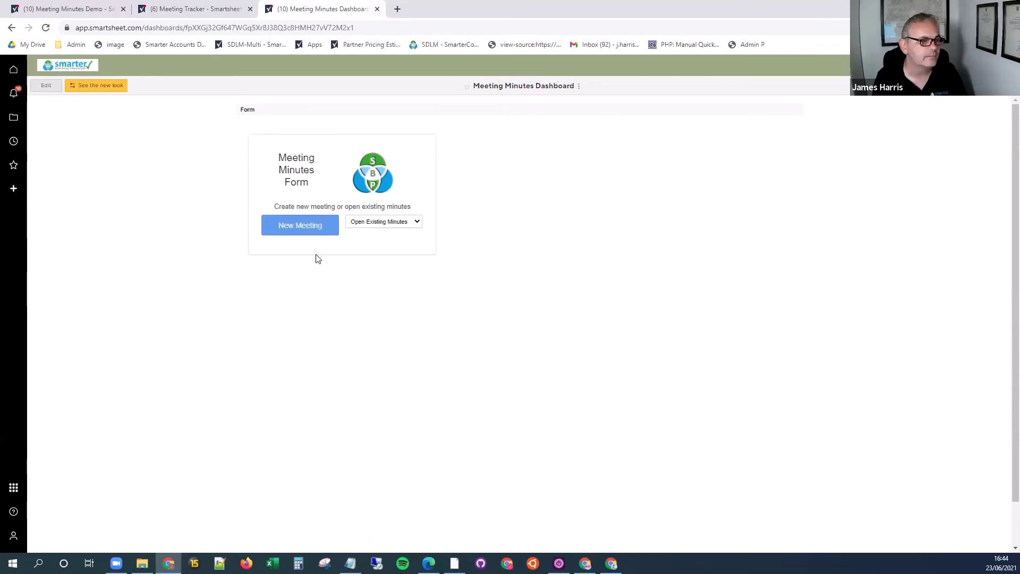
{"action": "left_click", "coordinate": [294, 229]}
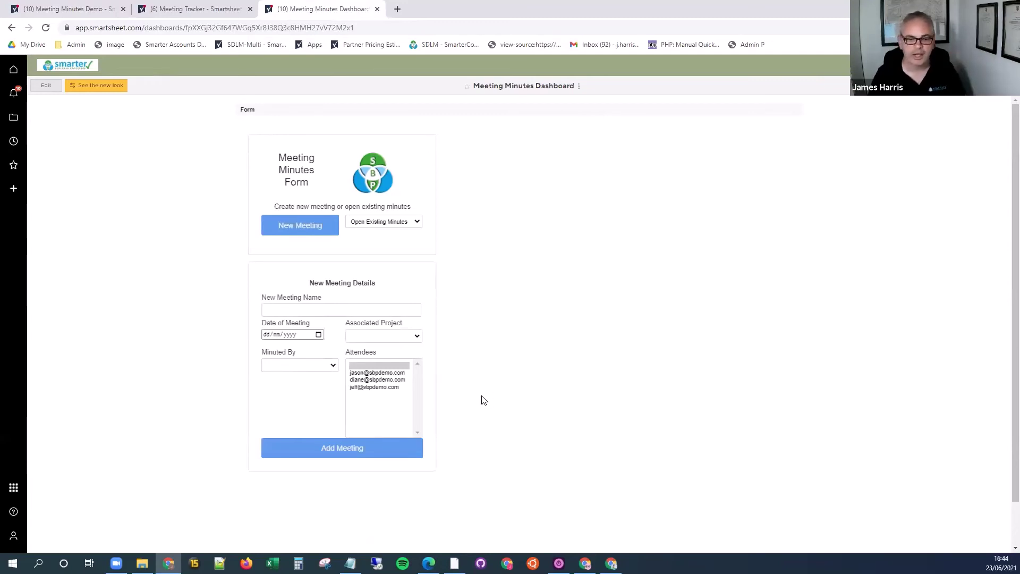
{"action": "left_click", "coordinate": [333, 309]}
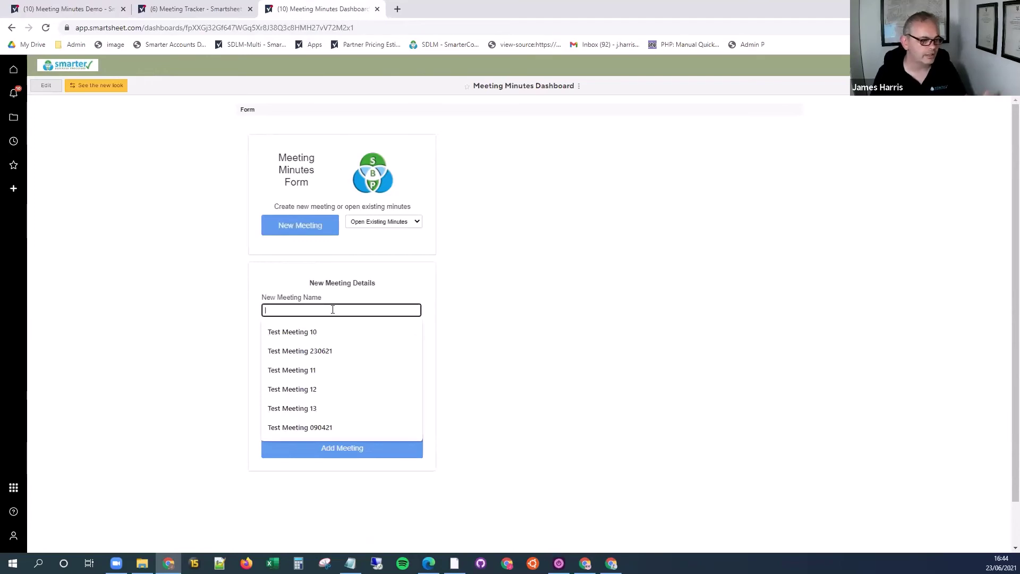
{"action": "type", "text": "1-"}
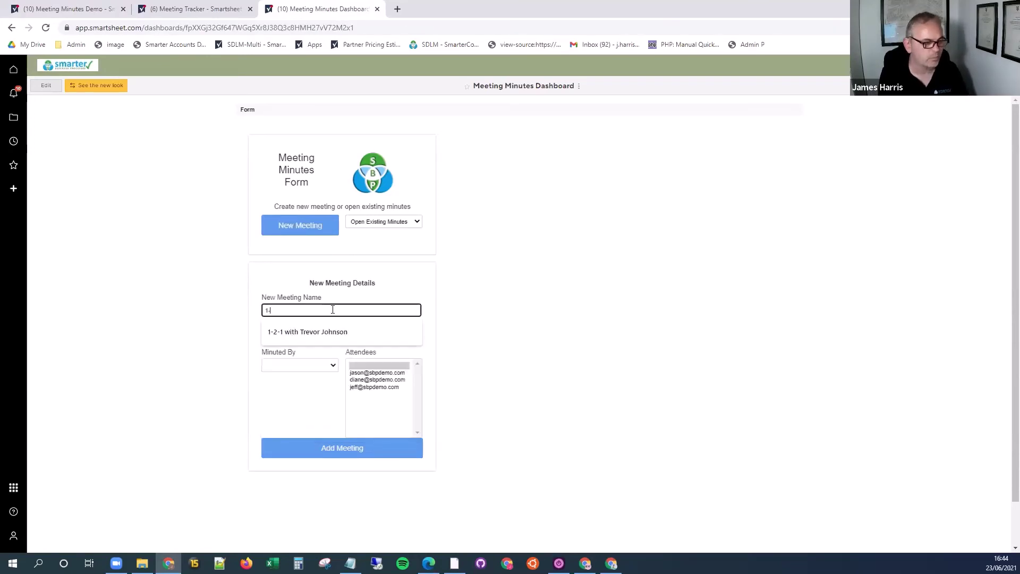
{"action": "type", "text": "2-1 meeting with Diane"}
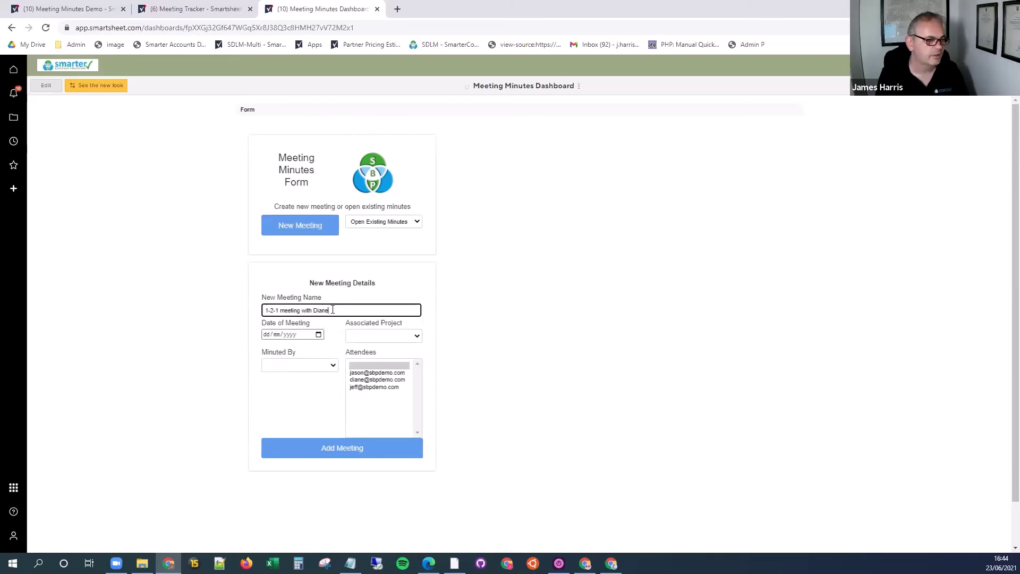
Step: Set the new meeting's date to 23/06/2021 and its associated project to Project 1
{"action": "left_click", "coordinate": [318, 334]}
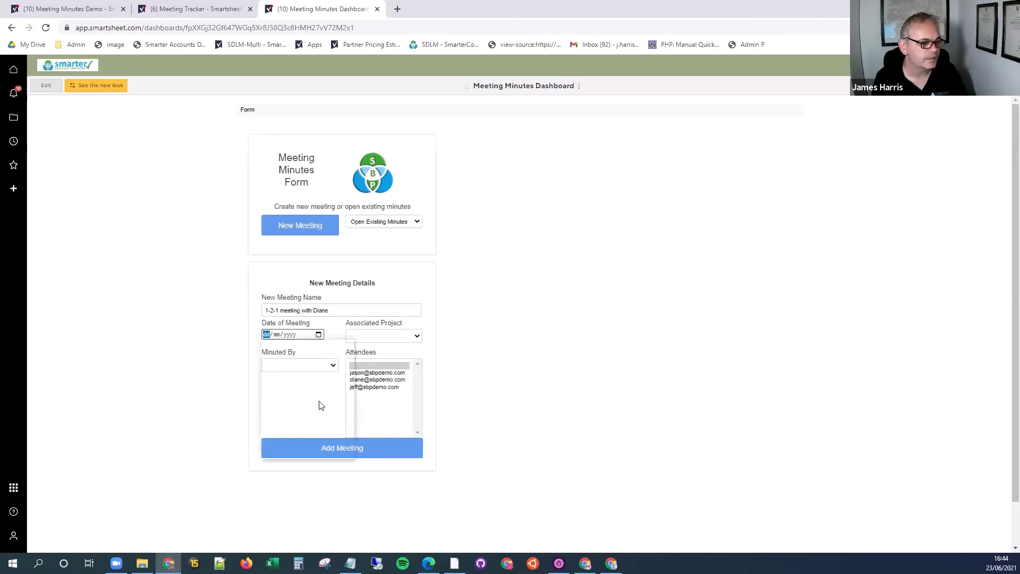
{"action": "left_click", "coordinate": [297, 418]}
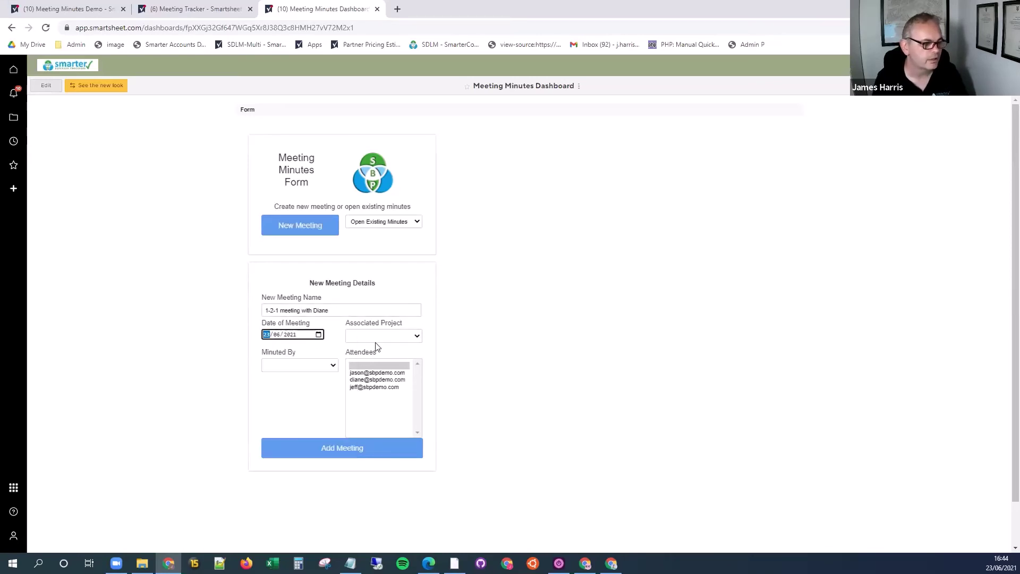
{"action": "left_click", "coordinate": [417, 335]}
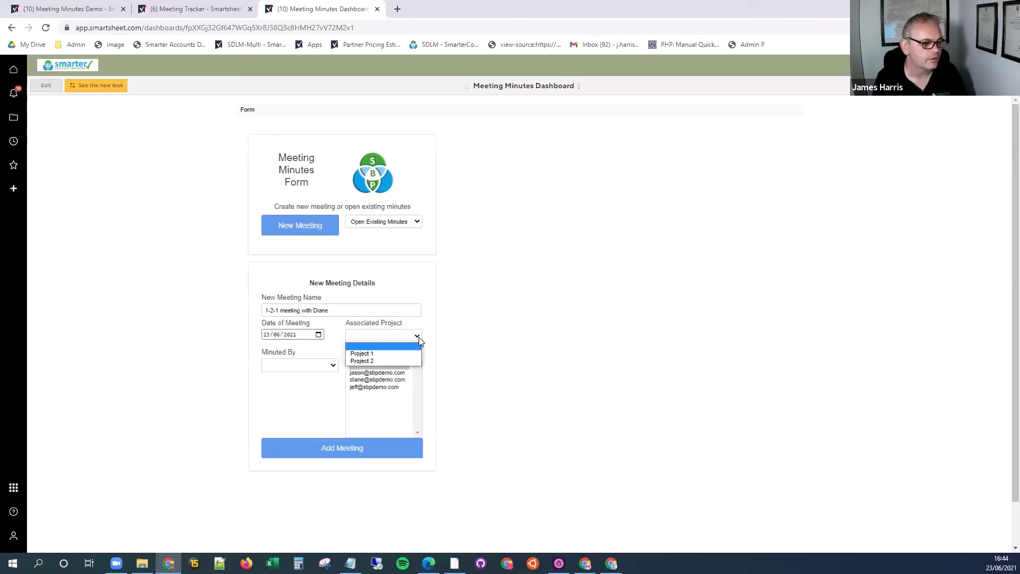
{"action": "left_click", "coordinate": [384, 354]}
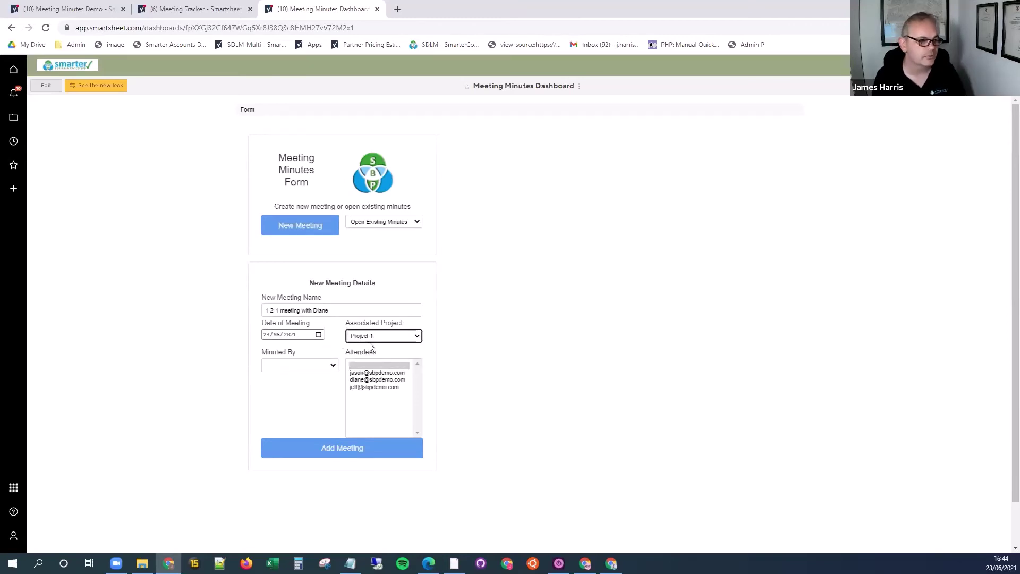
Step: Choose the first listed person as minute taker, select the first two people as attendees, and add the meeting
{"action": "left_click", "coordinate": [333, 365]}
{"action": "left_click", "coordinate": [309, 383]}
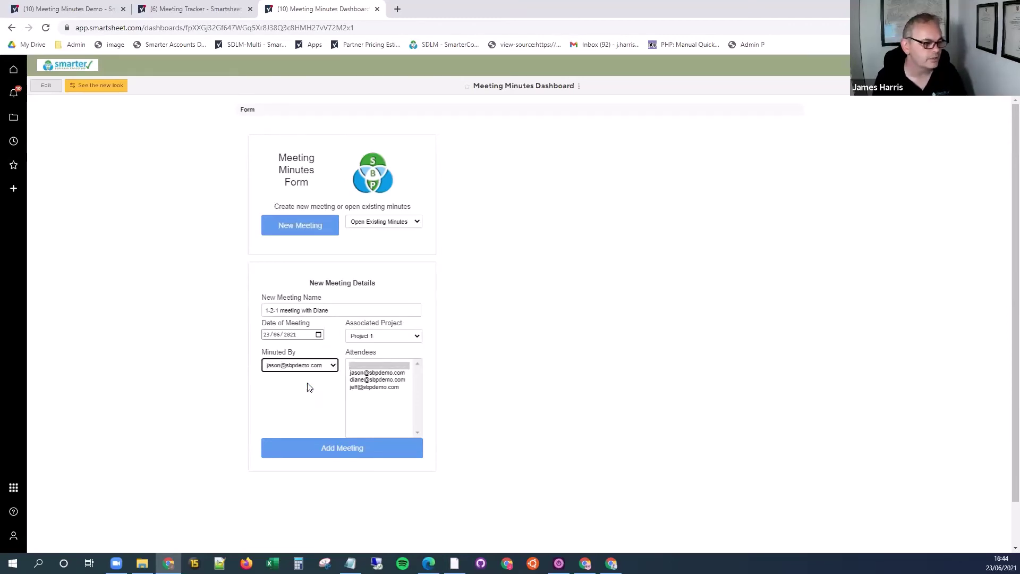
{"action": "left_click", "coordinate": [377, 372]}
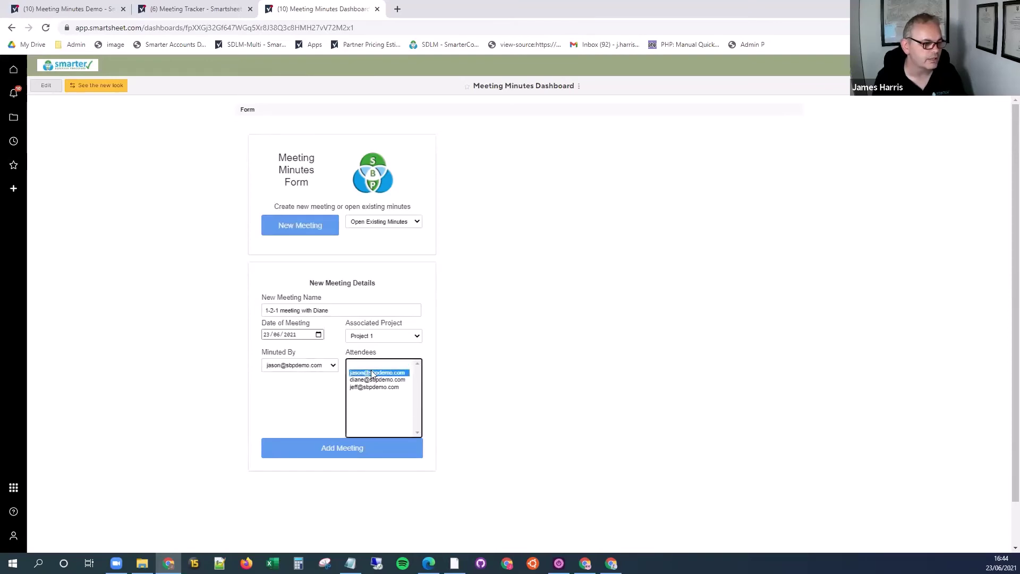
{"action": "left_click", "coordinate": [377, 380], "text": "ctrl"}
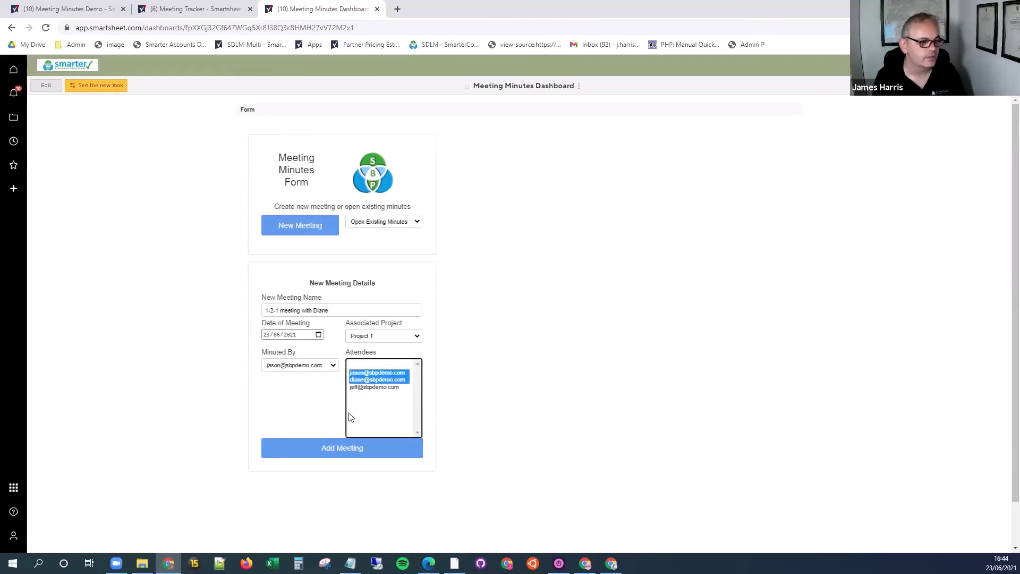
{"action": "left_click", "coordinate": [326, 450]}
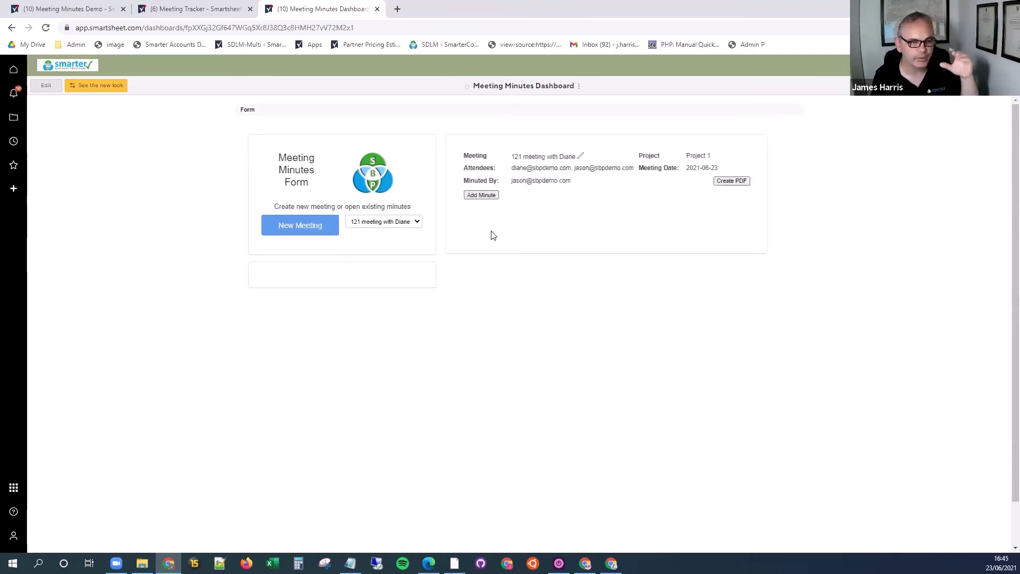
Step: Start a minute for the High Level Design task with type Work Completed and mark the task as complete
{"action": "left_click", "coordinate": [482, 195]}
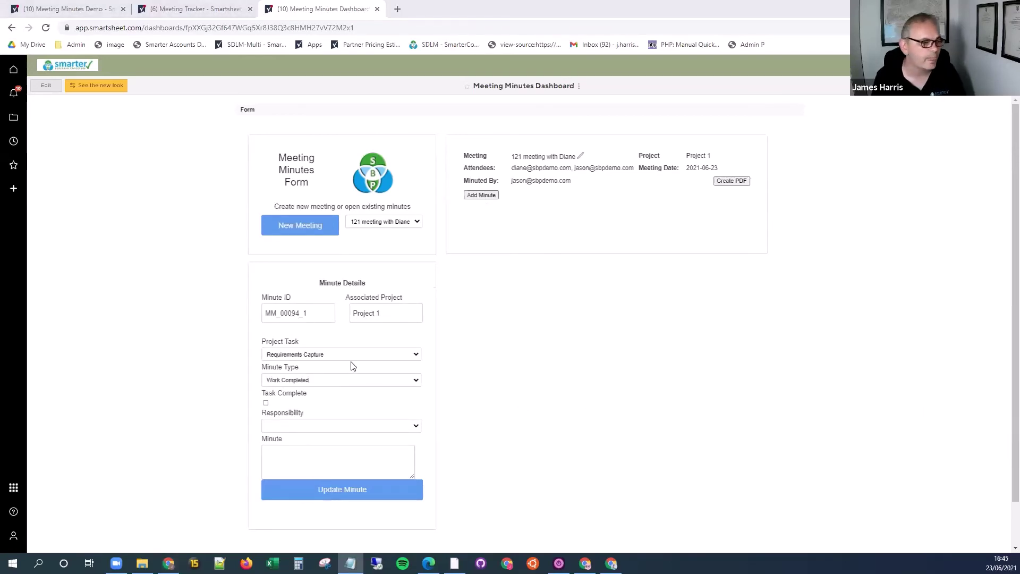
{"action": "left_click", "coordinate": [328, 355]}
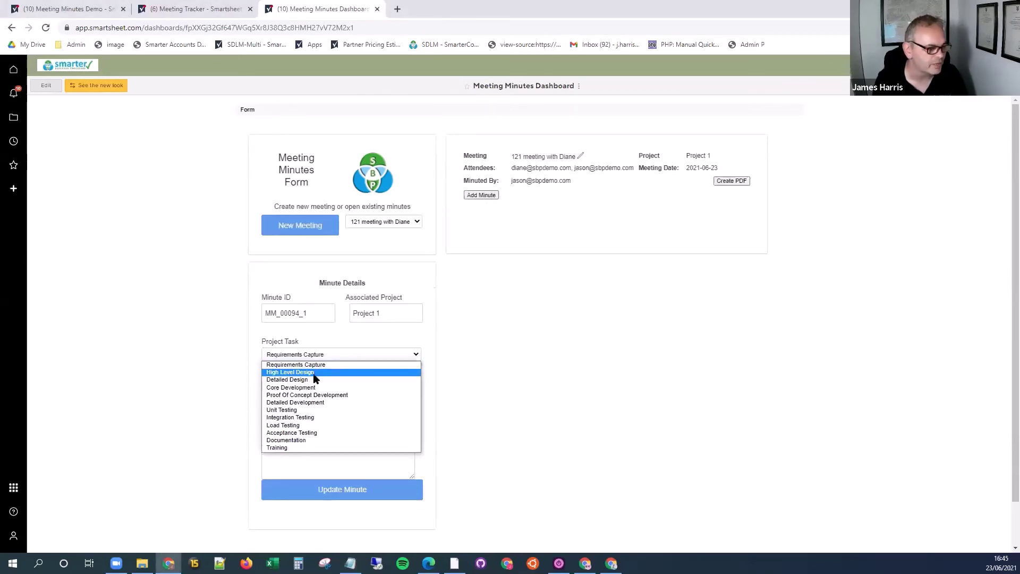
{"action": "left_click", "coordinate": [314, 373]}
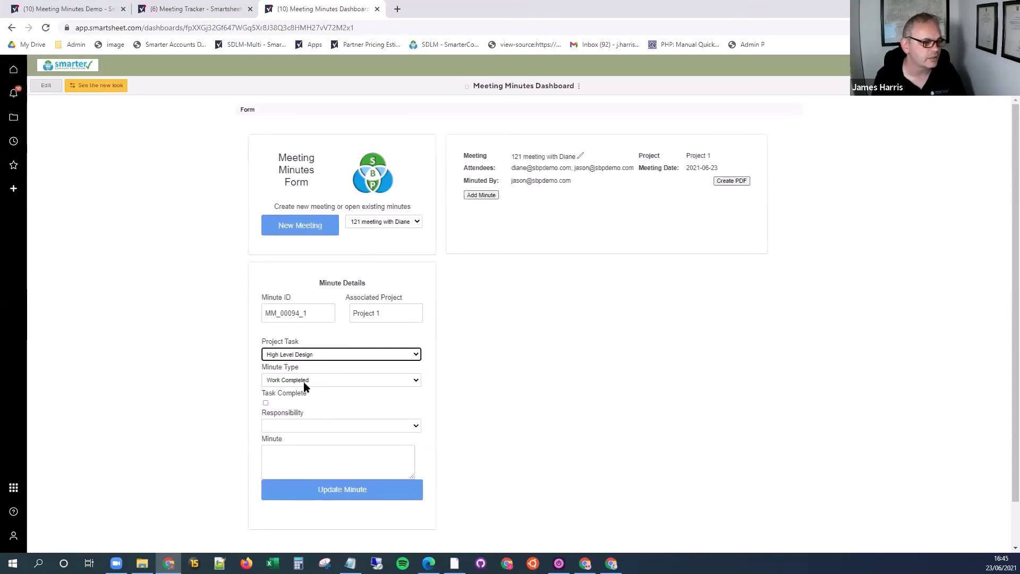
{"action": "left_click", "coordinate": [305, 380]}
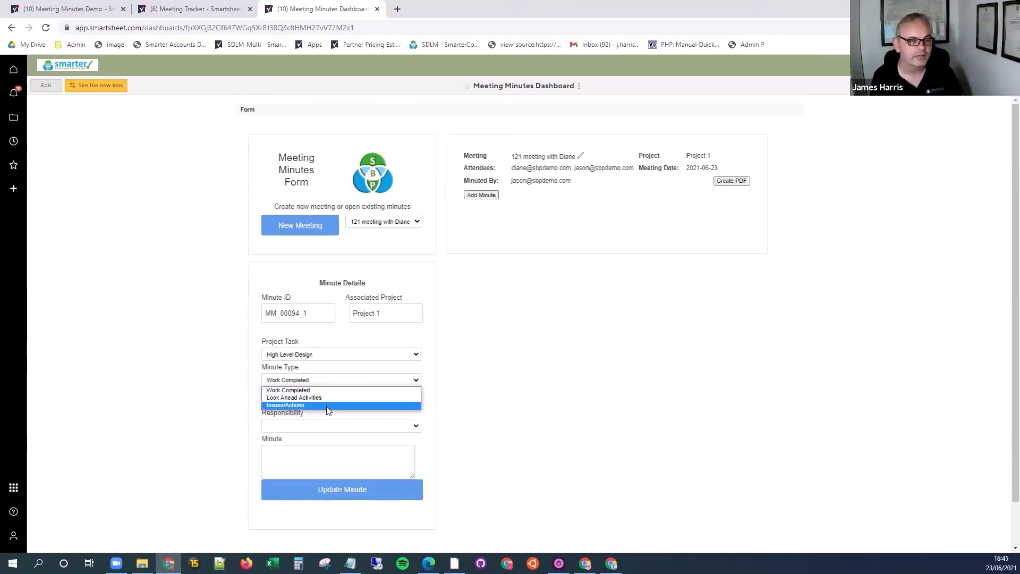
{"action": "left_click", "coordinate": [362, 390]}
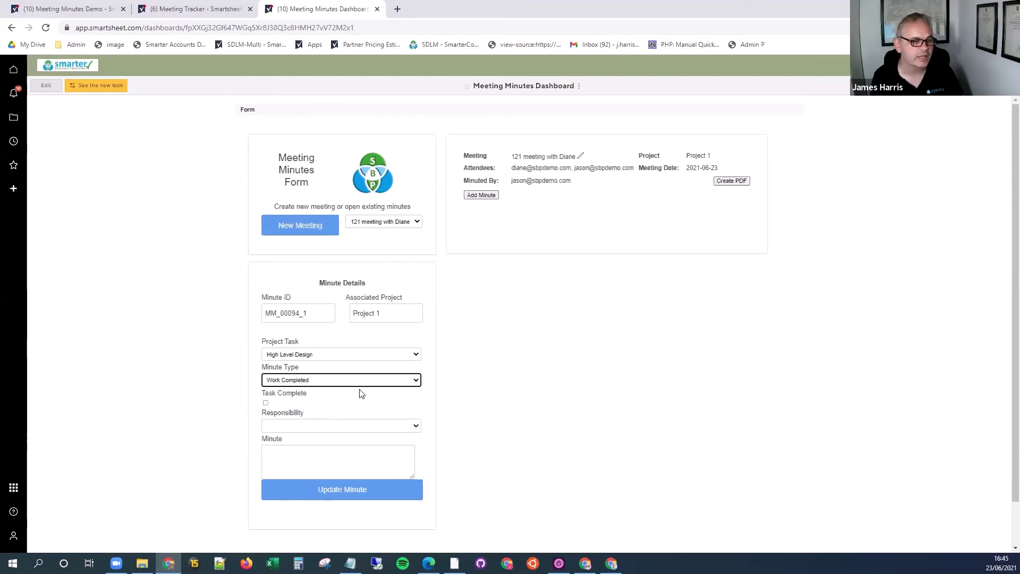
{"action": "left_click", "coordinate": [266, 402]}
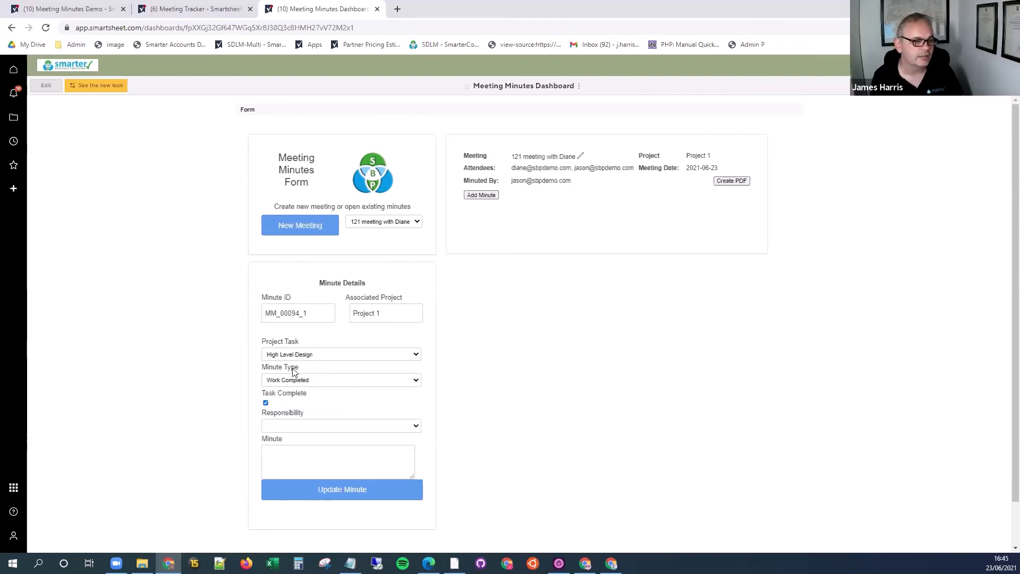
Step: Assign the minute to the person named in the meeting title, enter "Completed and ready for checking" and save it
{"action": "left_click", "coordinate": [313, 425]}
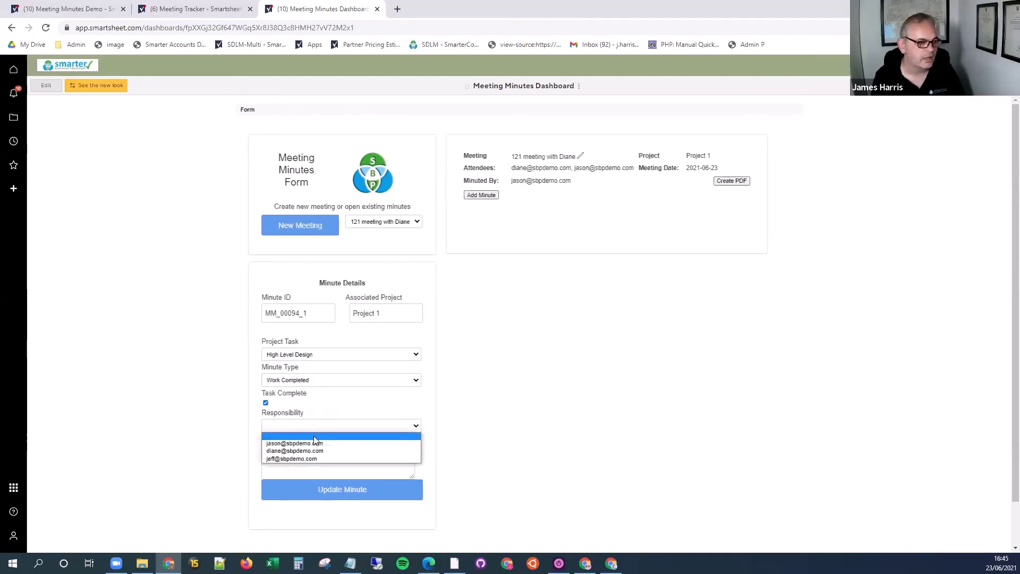
{"action": "left_click", "coordinate": [311, 449]}
{"action": "left_click", "coordinate": [323, 463]}
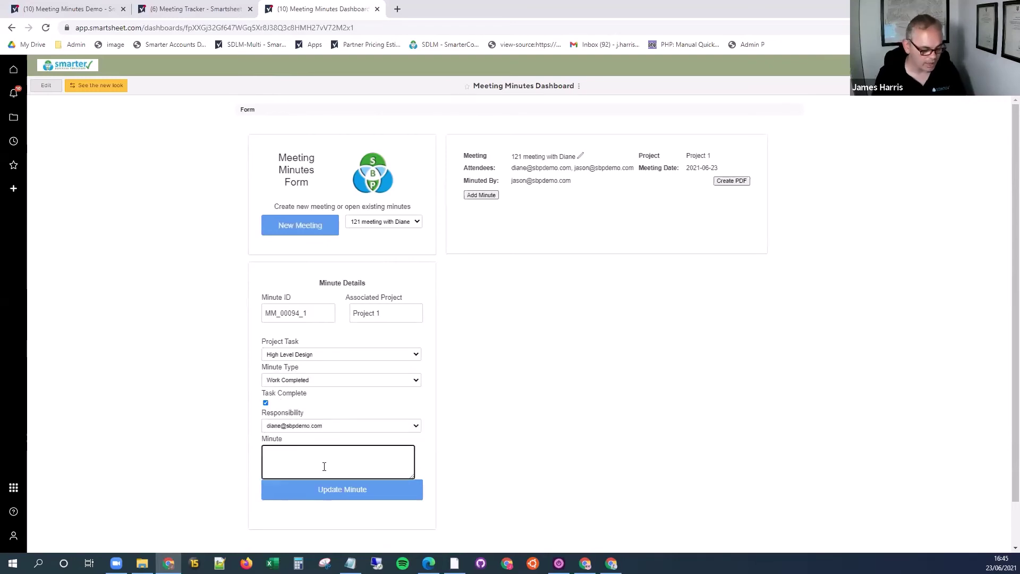
{"action": "type", "text": "con"}
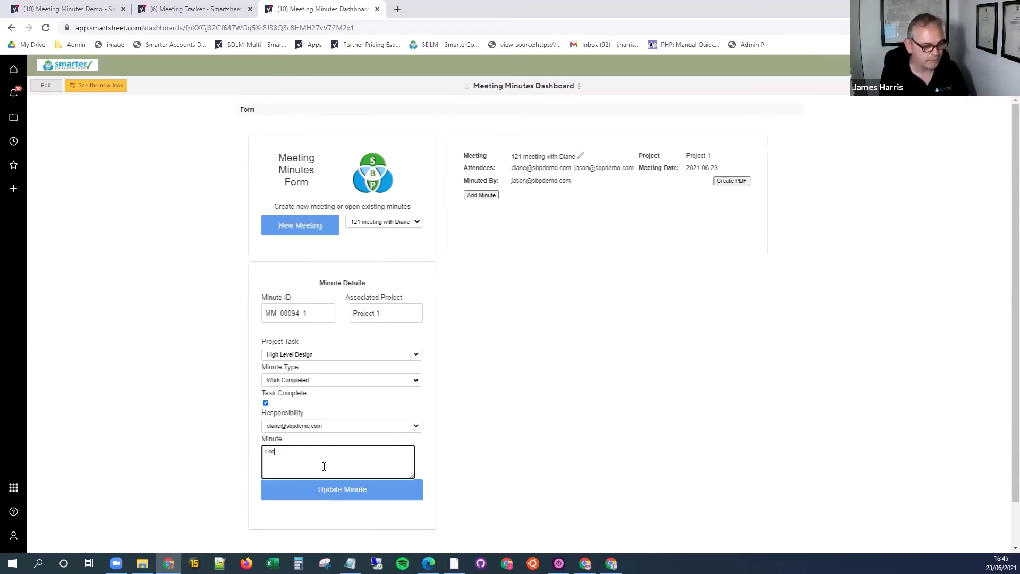
{"action": "type", "text": "pleted and read"}
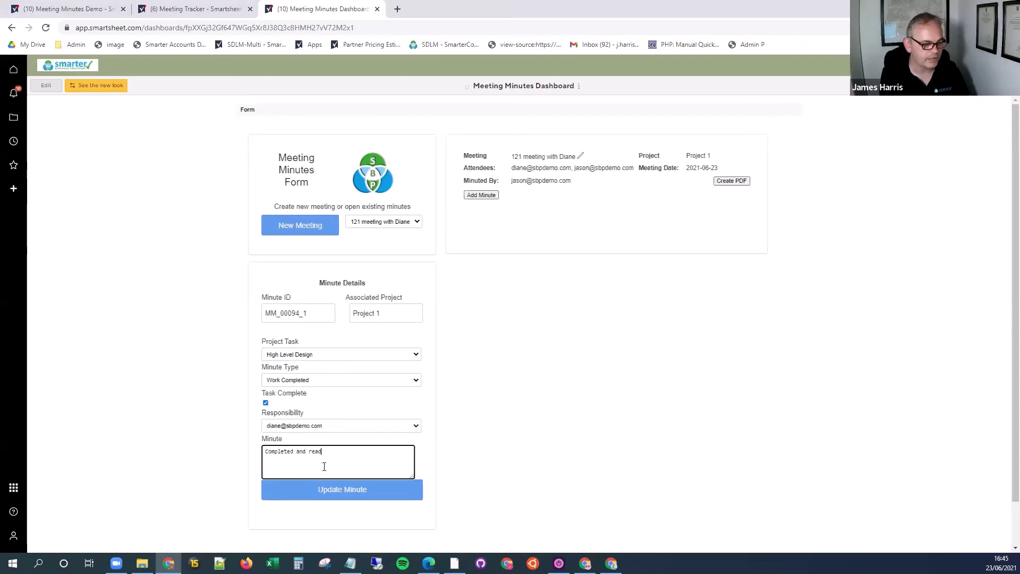
{"action": "type", "text": "y for che"}
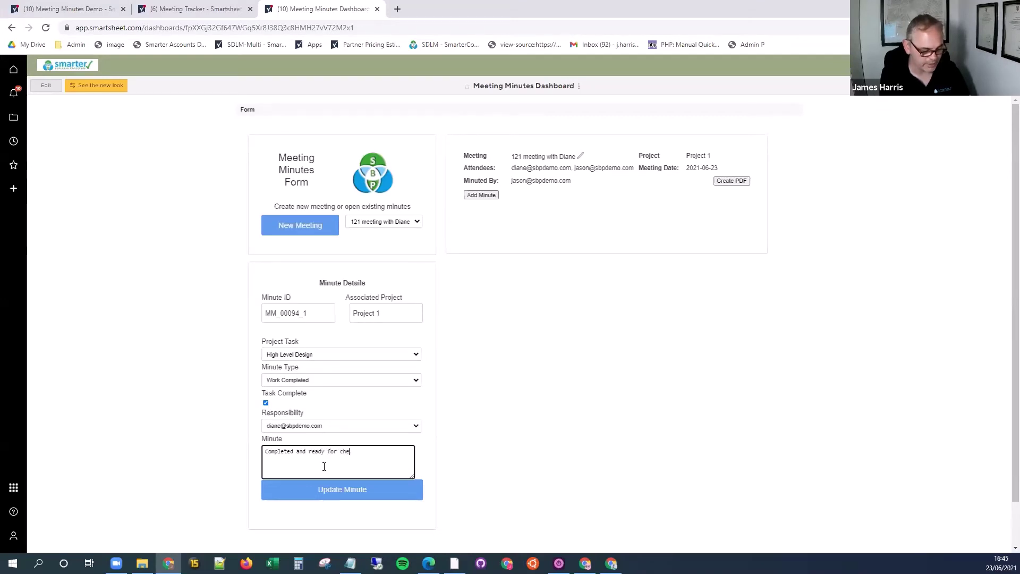
{"action": "type", "text": "king"}
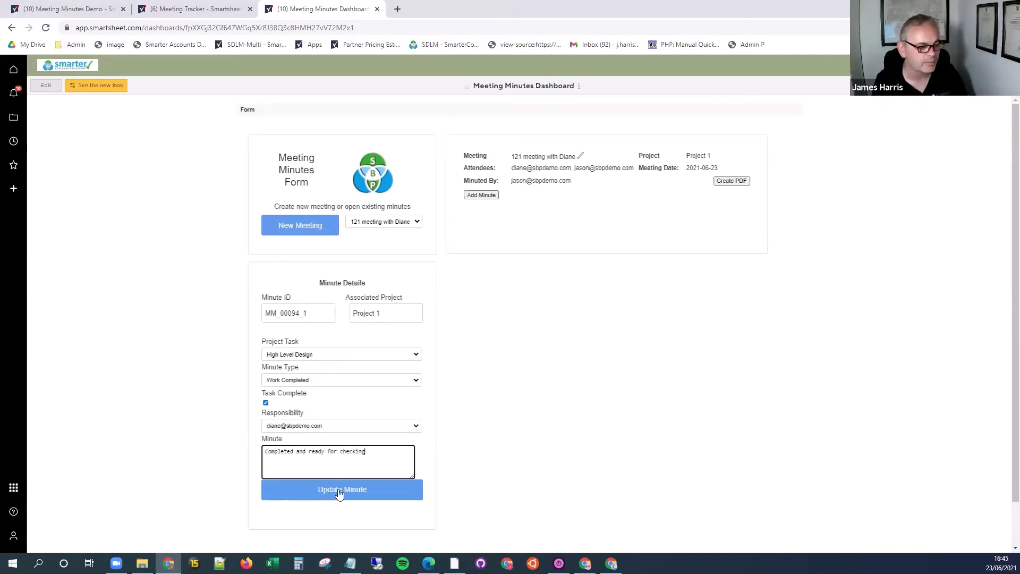
{"action": "left_click", "coordinate": [340, 492]}
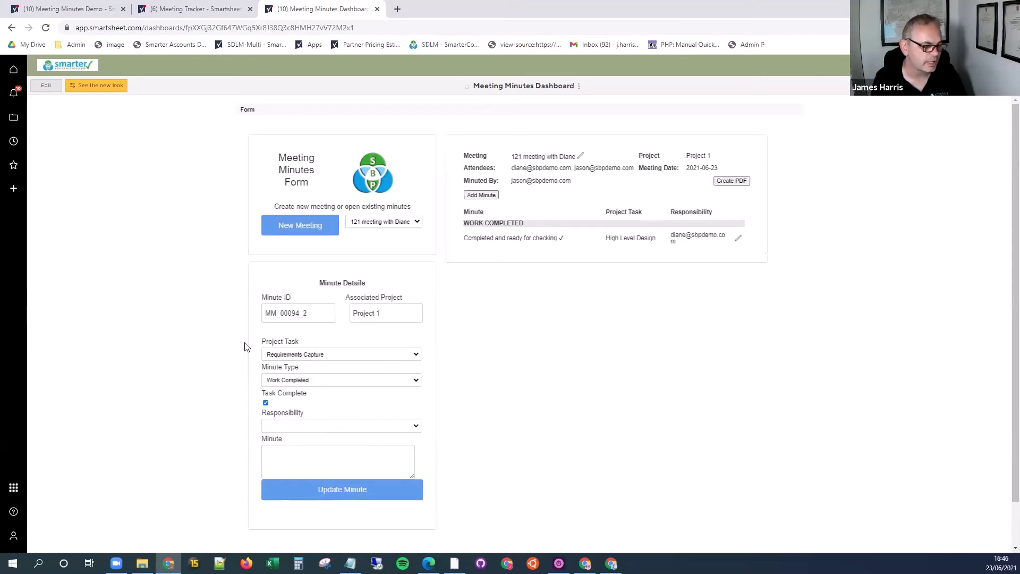
Step: Set the second minute to Proof Of Concept Development and Look Ahead Activities, with the person named in the meeting title responsible
{"action": "left_click", "coordinate": [318, 356]}
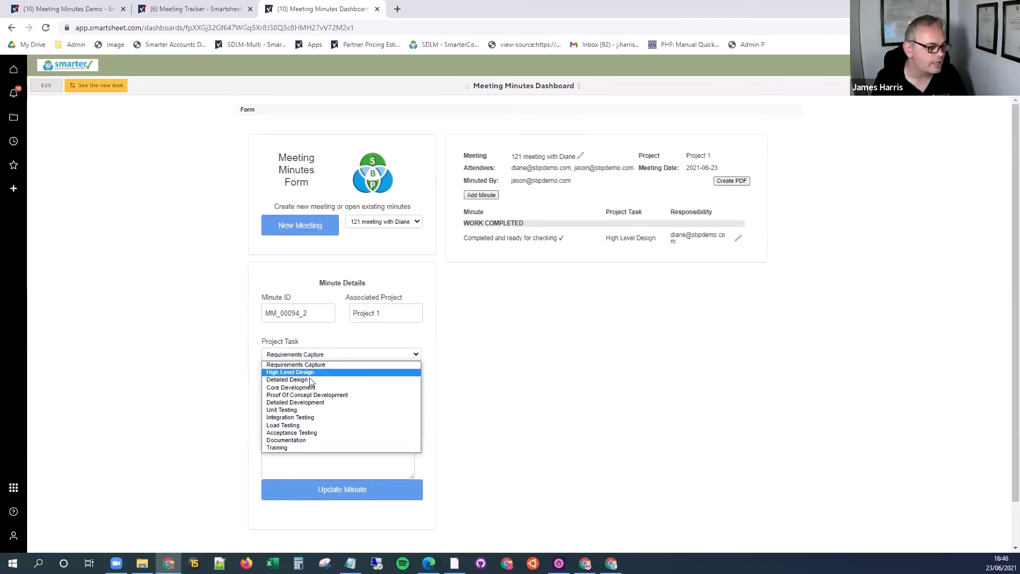
{"action": "left_click", "coordinate": [305, 395]}
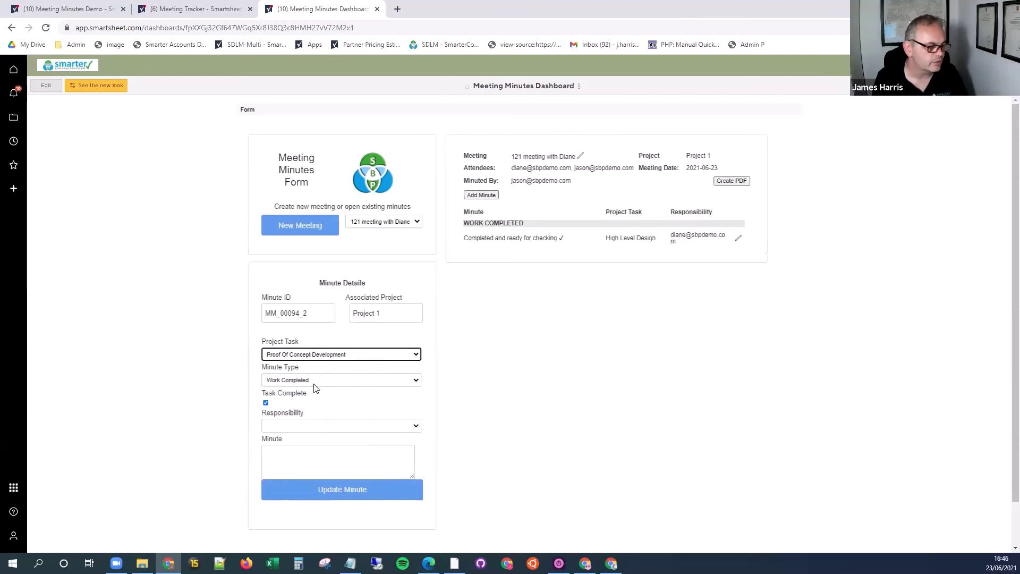
{"action": "left_click", "coordinate": [314, 384]}
{"action": "left_click", "coordinate": [310, 398]}
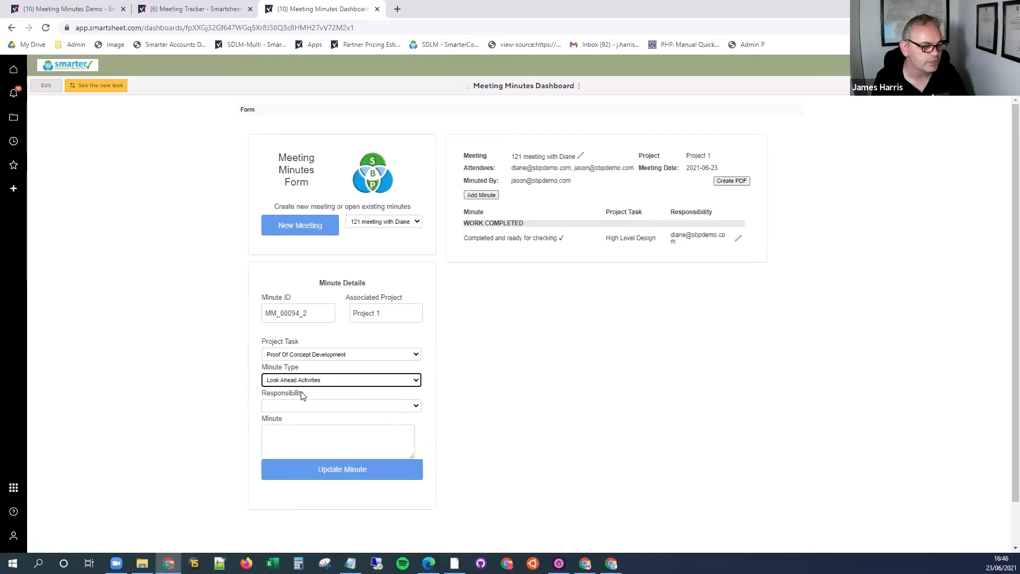
{"action": "left_click", "coordinate": [297, 405]}
{"action": "left_click", "coordinate": [306, 419]}
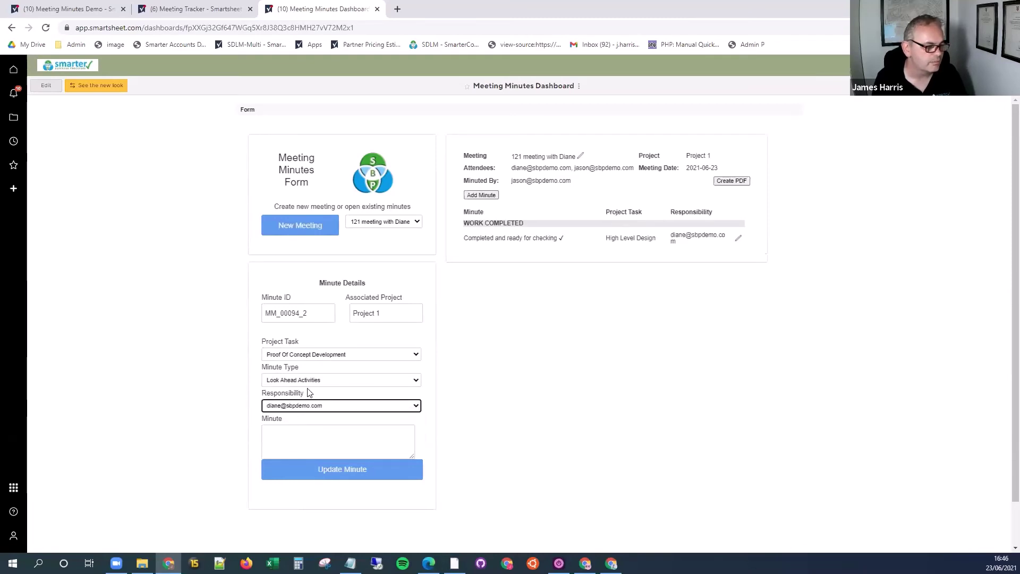
Step: Enter "Needs to be complete by the end of the month" as the second minute's text and save it
{"action": "left_click", "coordinate": [306, 441]}
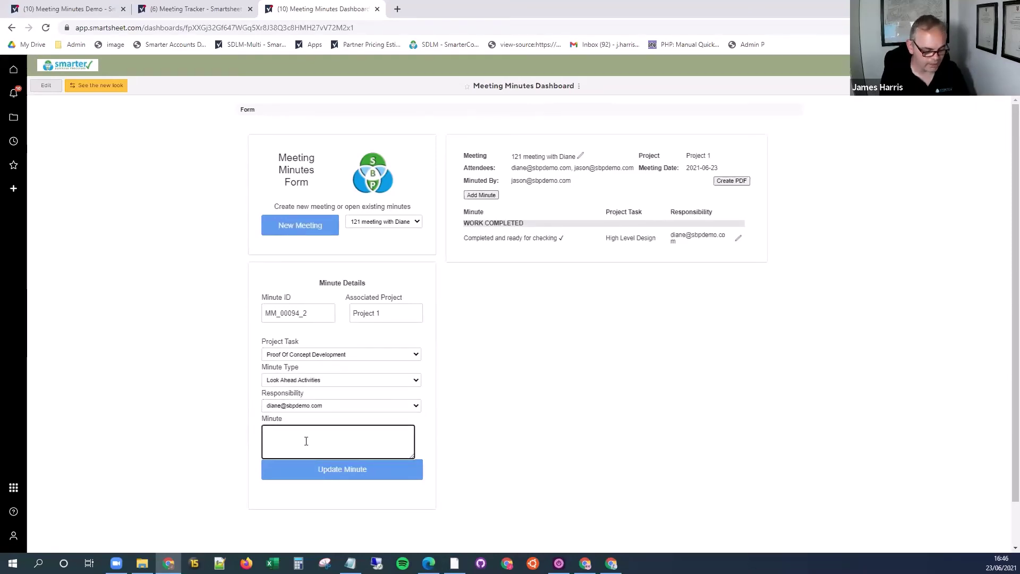
{"action": "type", "text": "Needs to be c"}
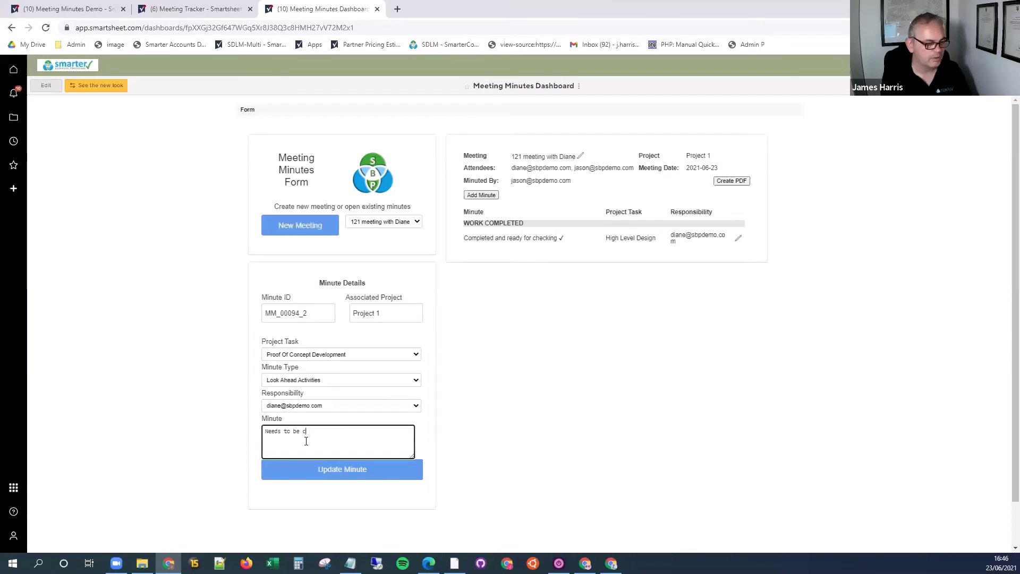
{"action": "type", "text": "omplete by the"}
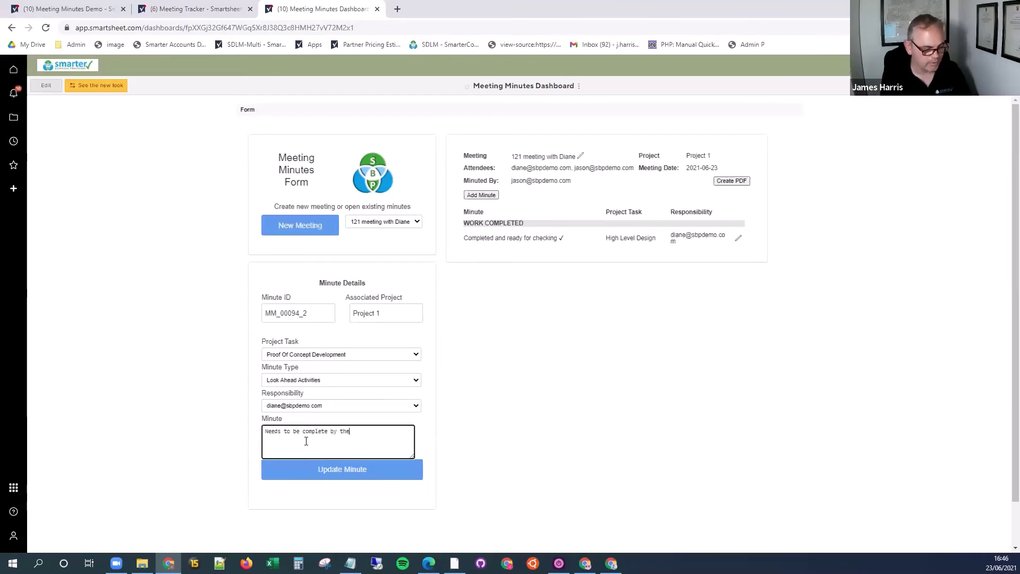
{"action": "type", "text": " end of the mon"}
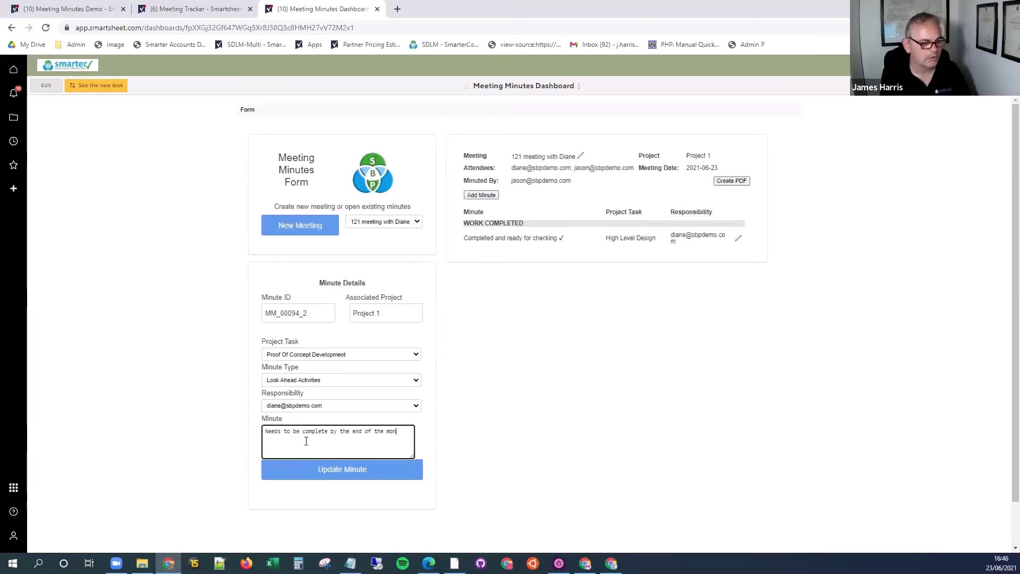
{"action": "type", "text": "th"}
{"action": "left_click", "coordinate": [338, 473]}
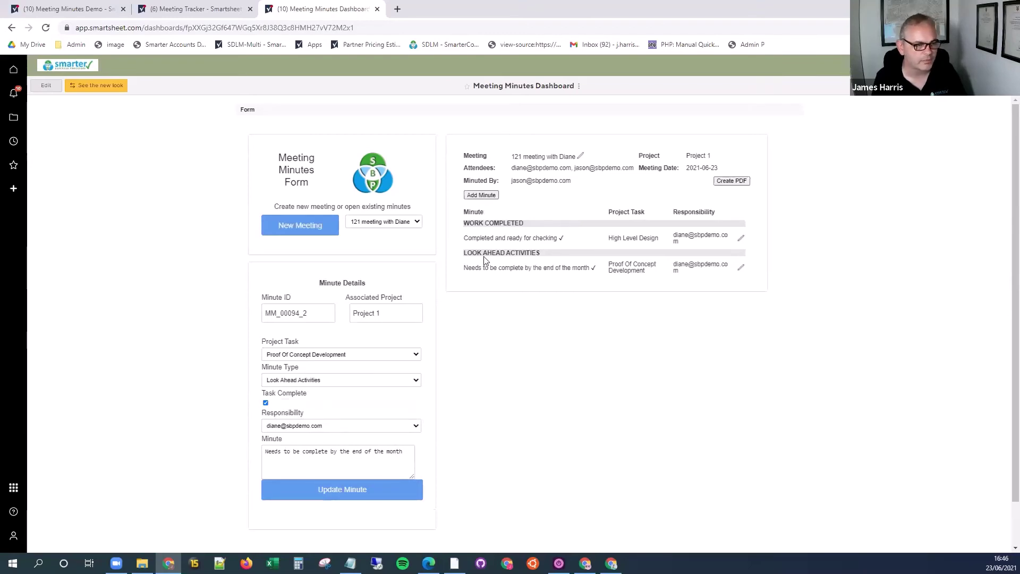
Step: Set the third minute to the Integration Testing task with type Issues/Actions and the person named in the meeting title responsible
{"action": "left_click", "coordinate": [314, 354]}
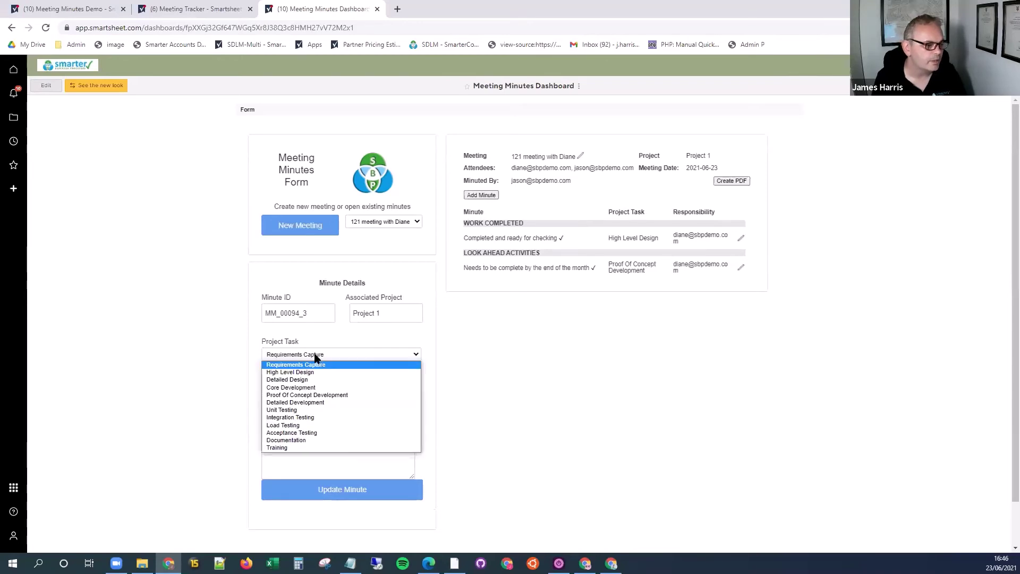
{"action": "left_click", "coordinate": [303, 418]}
{"action": "left_click", "coordinate": [309, 380]}
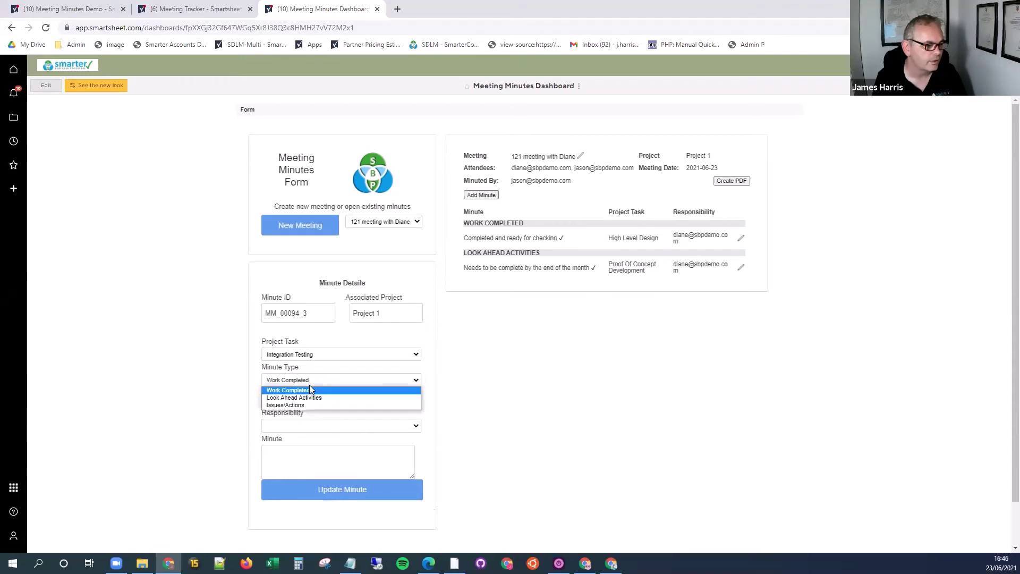
{"action": "left_click", "coordinate": [310, 405]}
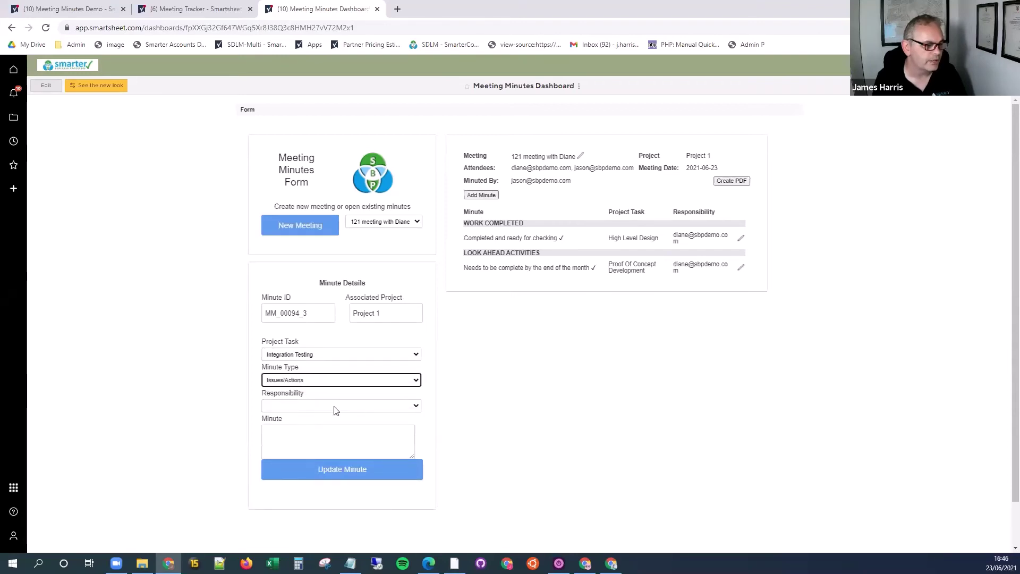
{"action": "left_click", "coordinate": [336, 407]}
{"action": "left_click", "coordinate": [322, 431]}
Step: Enter "Who is going to do the integration testing" as the third minute's text and save it
{"action": "left_click", "coordinate": [325, 441]}
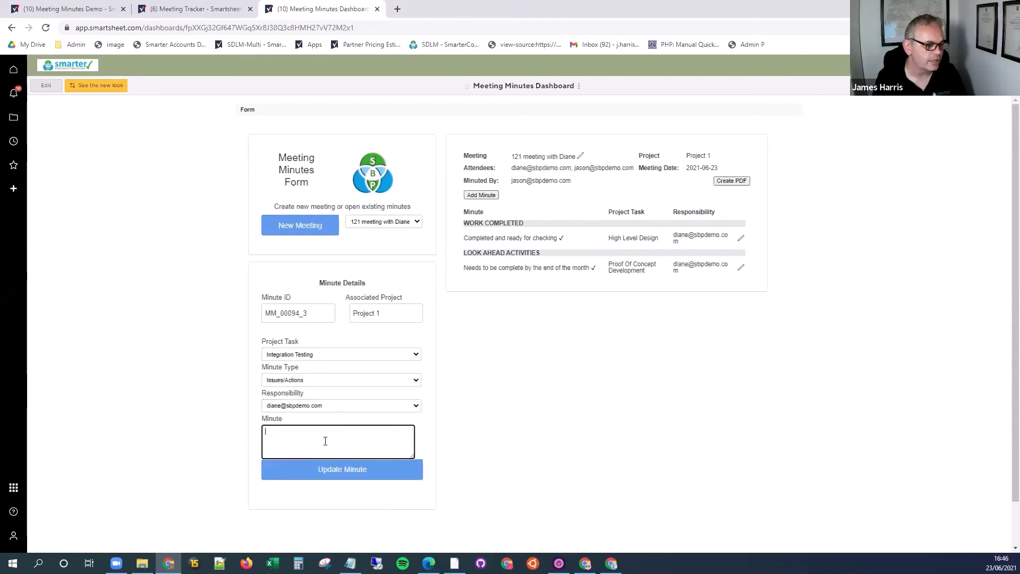
{"action": "type", "text": "who is goin"}
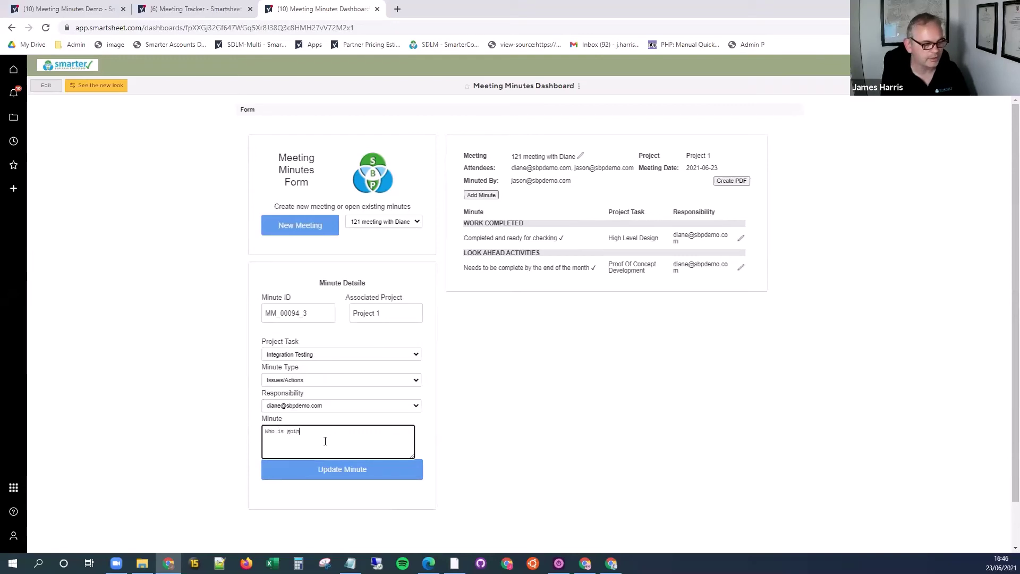
{"action": "type", "text": "g to do the integration testing"}
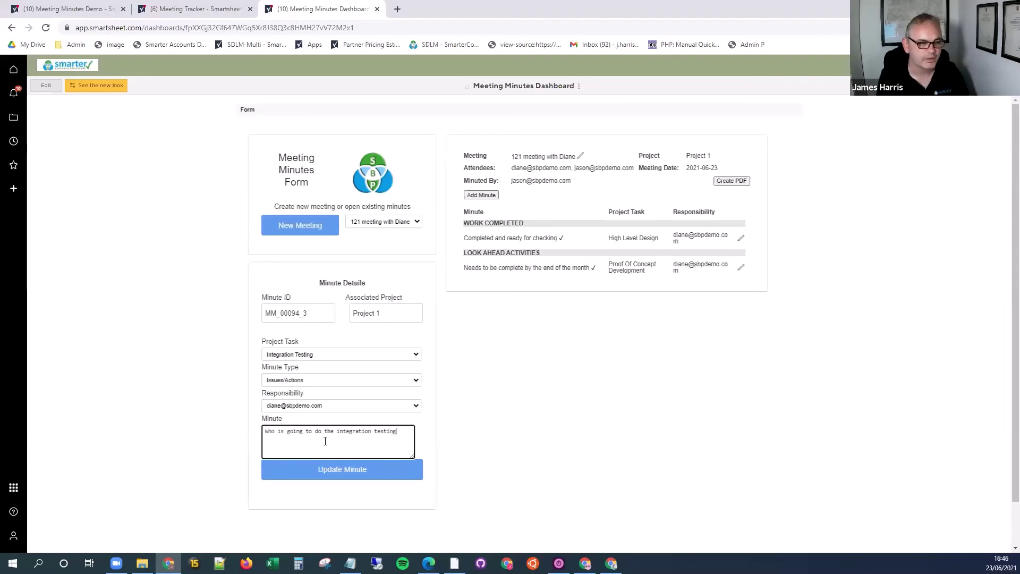
{"action": "left_click", "coordinate": [341, 470]}
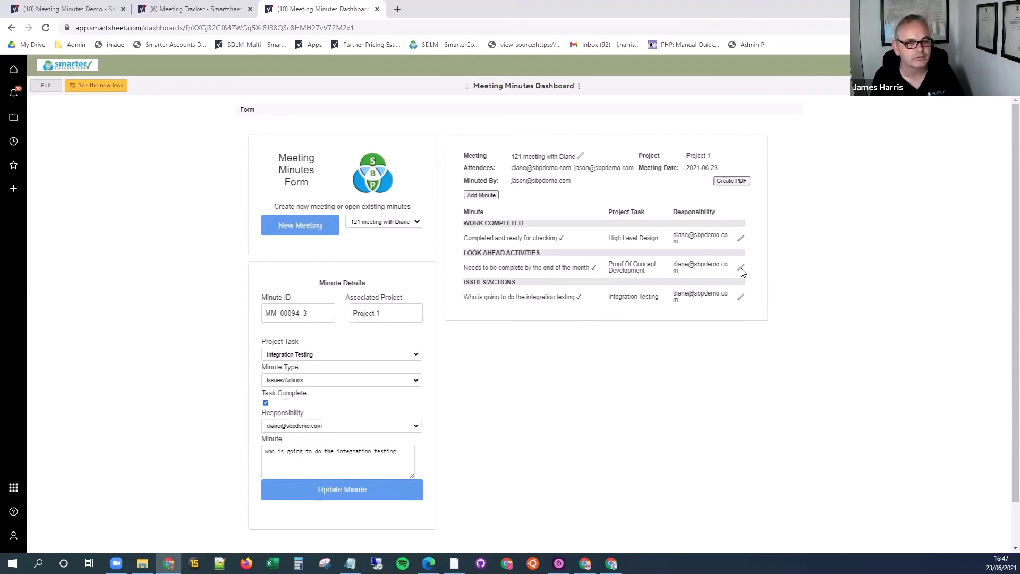
Step: Reopen the Proof Of Concept Development minute, change its text to "Needs to be complete by the end of next month" and save it
{"action": "left_click", "coordinate": [717, 271]}
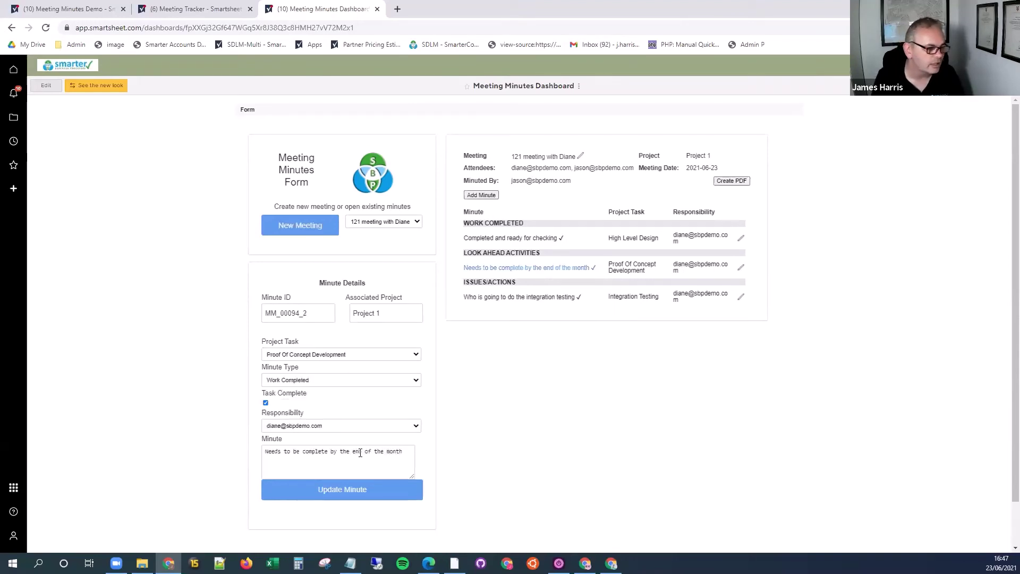
{"action": "left_click", "coordinate": [383, 452]}
{"action": "double_click", "coordinate": [382, 452]}
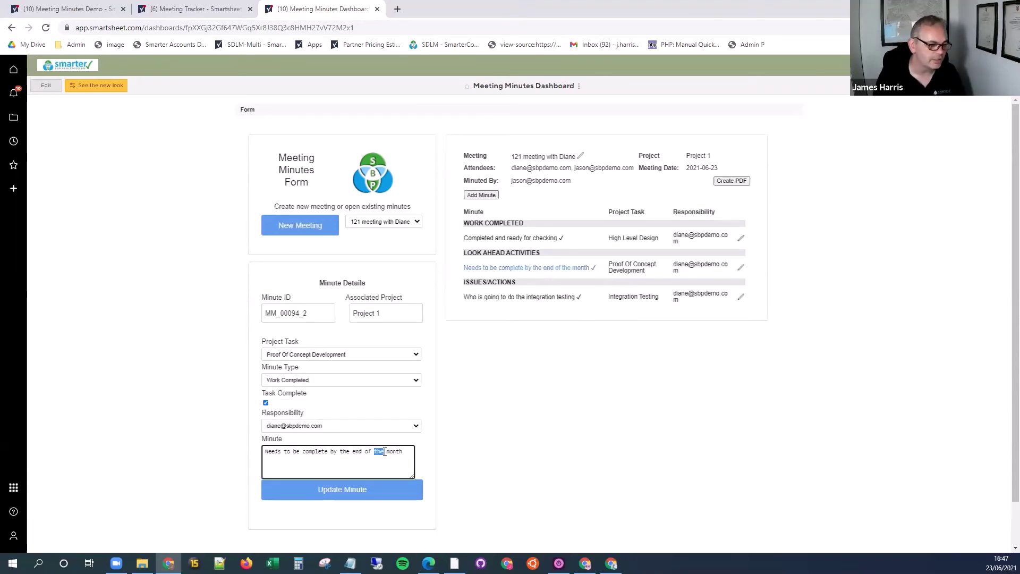
{"action": "type", "text": "next"}
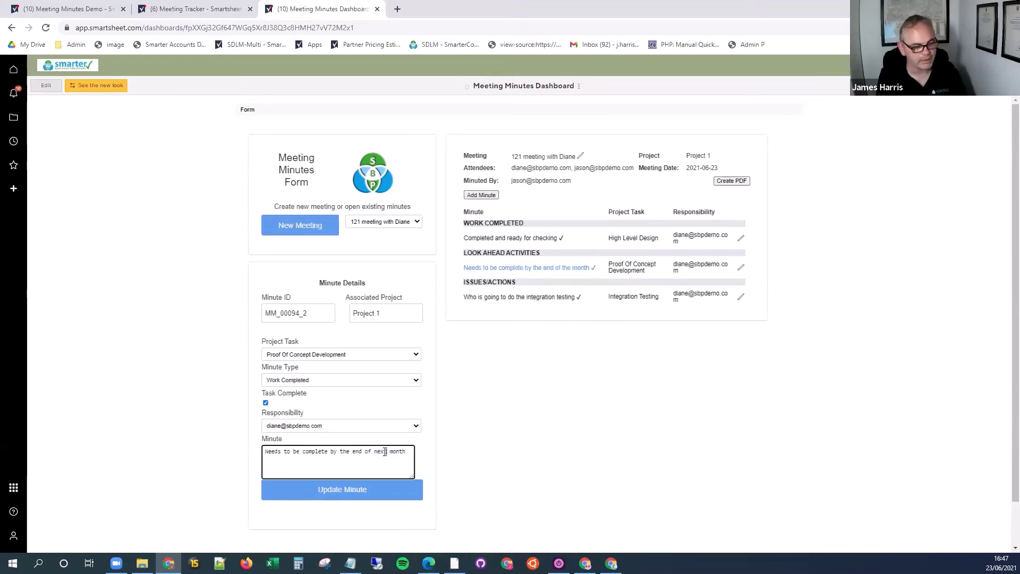
{"action": "left_click", "coordinate": [348, 490]}
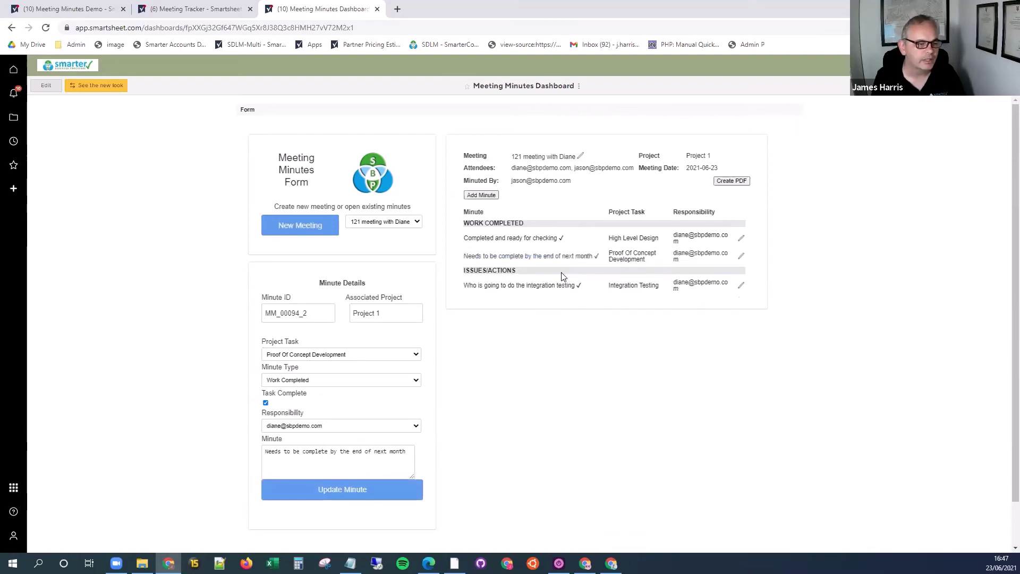
Step: Create a PDF of the meeting's minutes and reload the Meeting Tracker sheet to check the meeting's row
{"action": "left_click", "coordinate": [730, 182]}
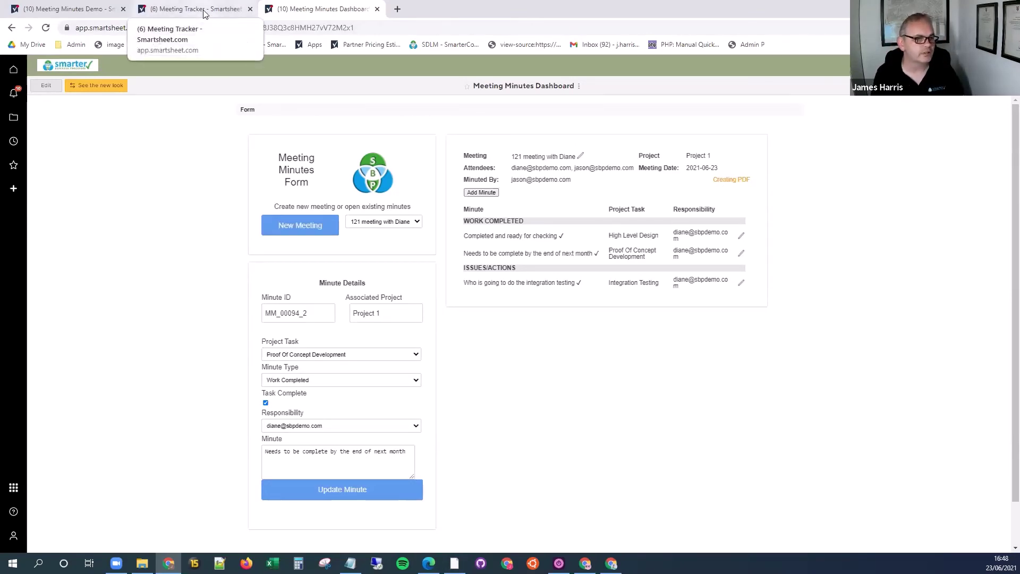
{"action": "left_click", "coordinate": [187, 11]}
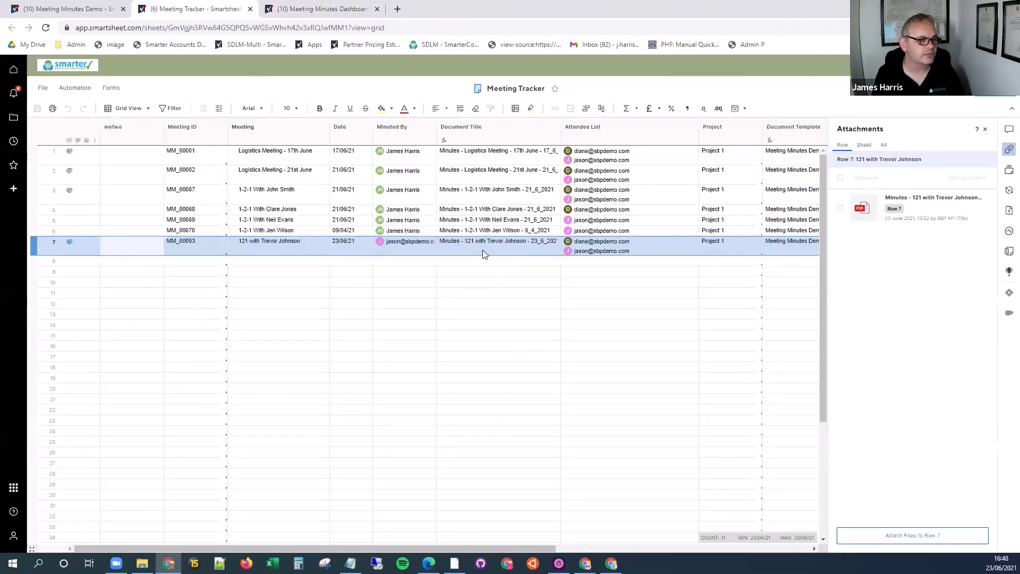
{"action": "left_click", "coordinate": [46, 27]}
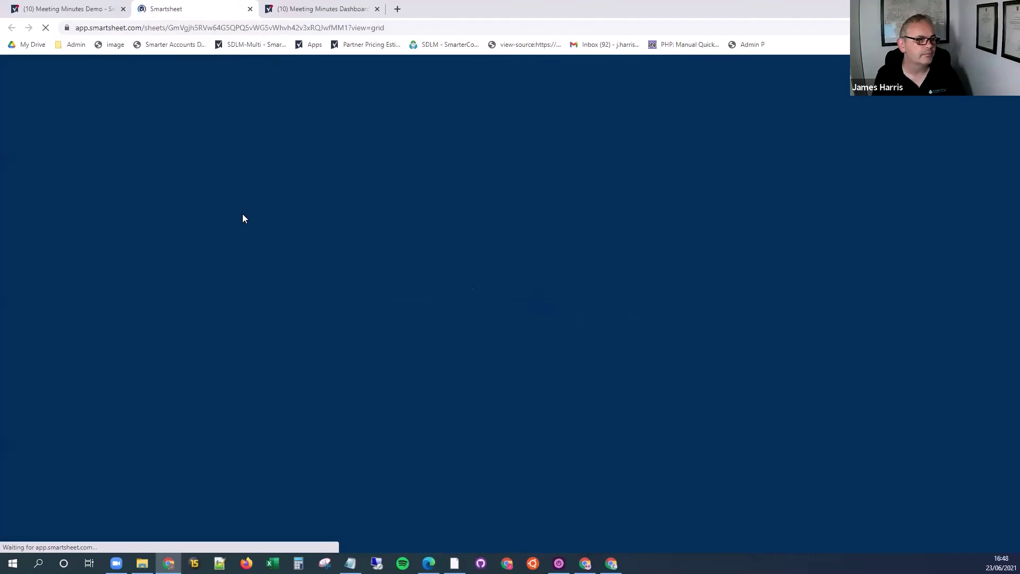
{"action": "left_click", "coordinate": [314, 11]}
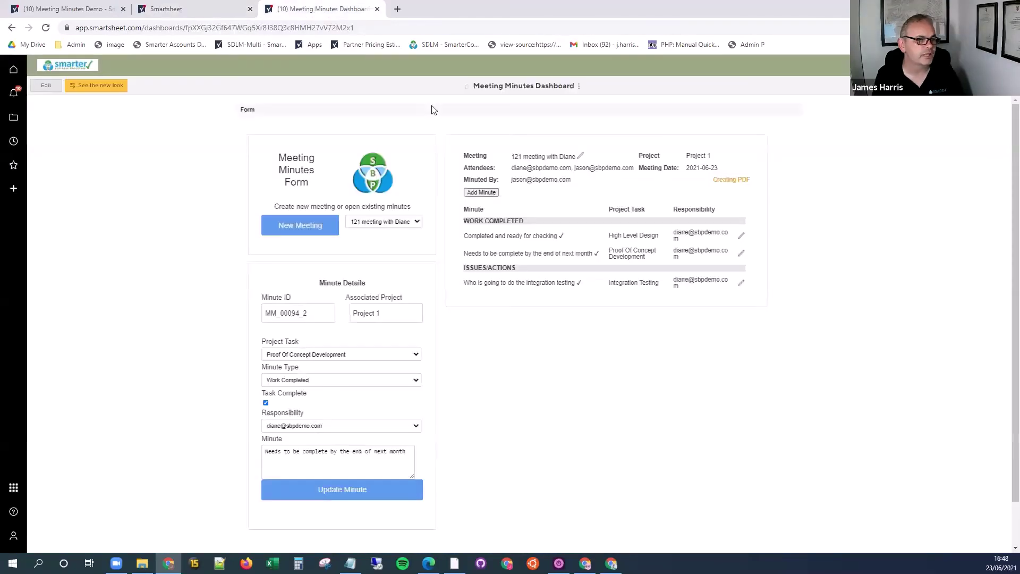
{"action": "left_click", "coordinate": [210, 16]}
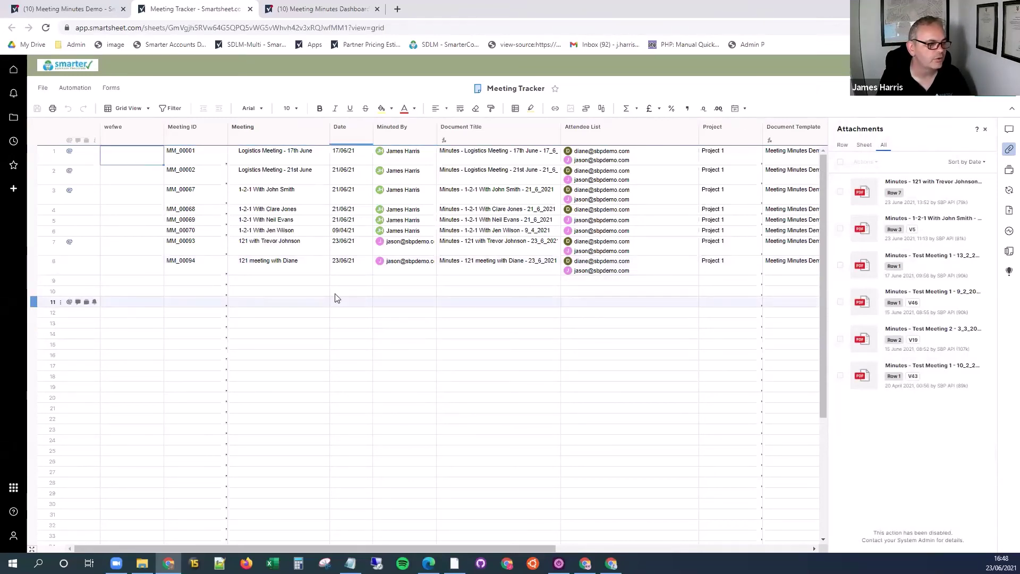
{"action": "left_click", "coordinate": [985, 130]}
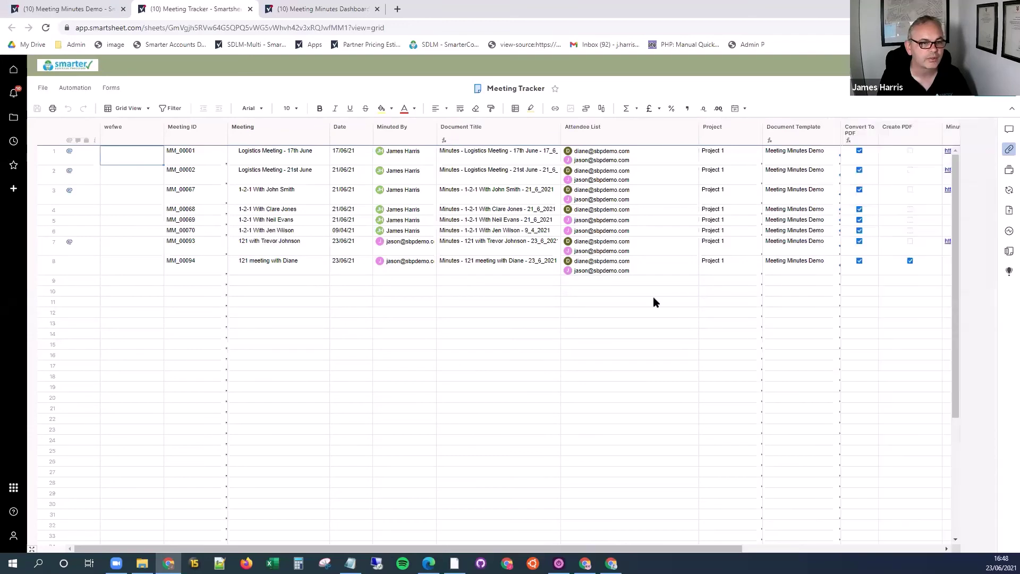
{"action": "left_click", "coordinate": [306, 10]}
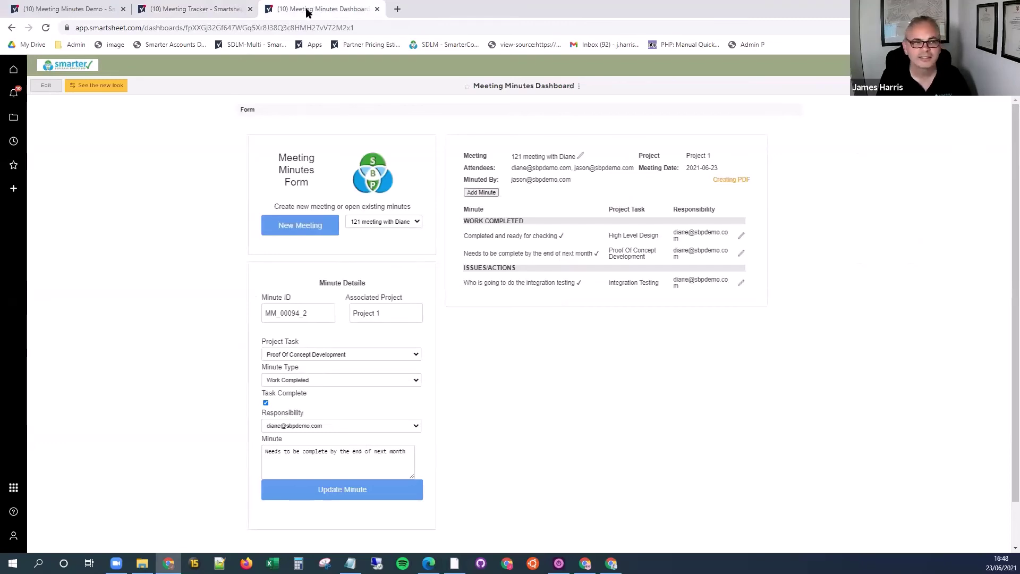
{"action": "left_click", "coordinate": [194, 9]}
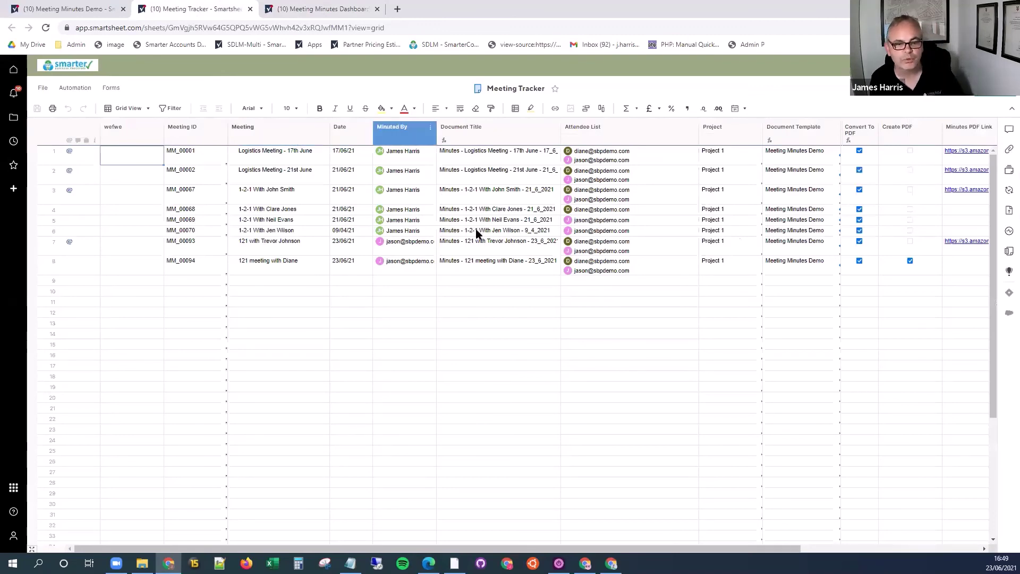
Step: Download the generated minutes PDF from the dashboard, review its Work Completed entries and close it
{"action": "left_click", "coordinate": [337, 9]}
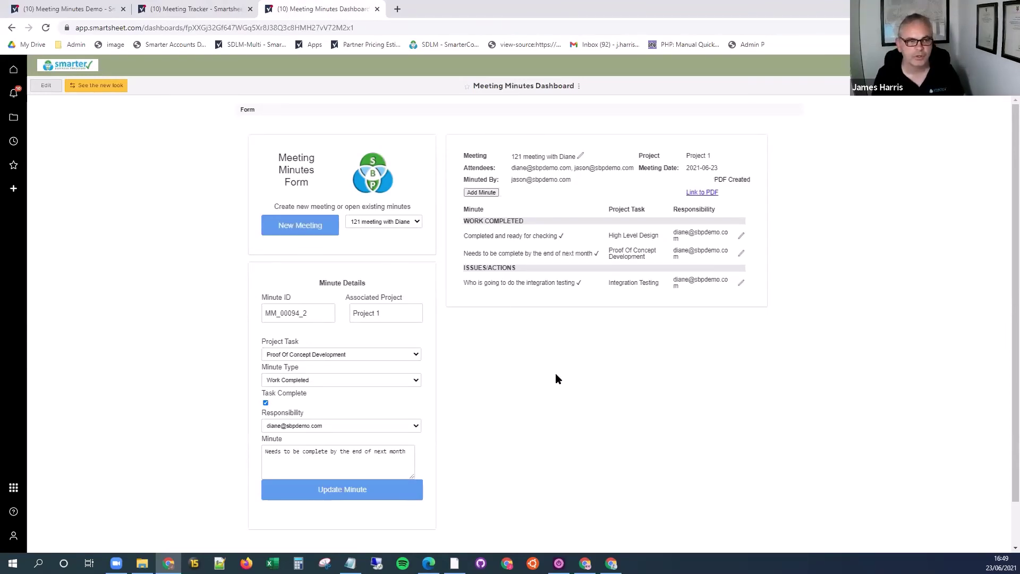
{"action": "left_click", "coordinate": [696, 195]}
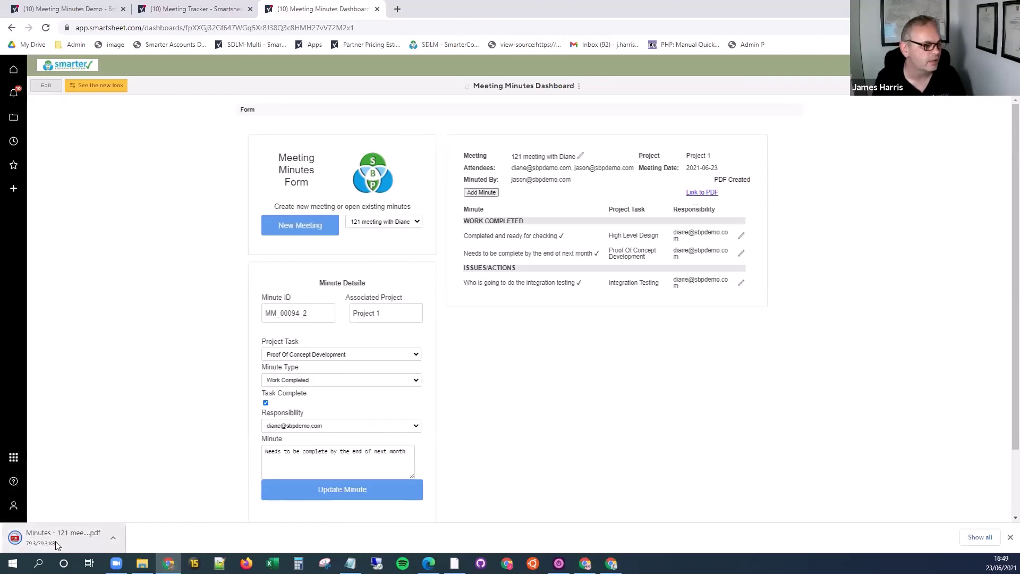
{"action": "left_click", "coordinate": [53, 540]}
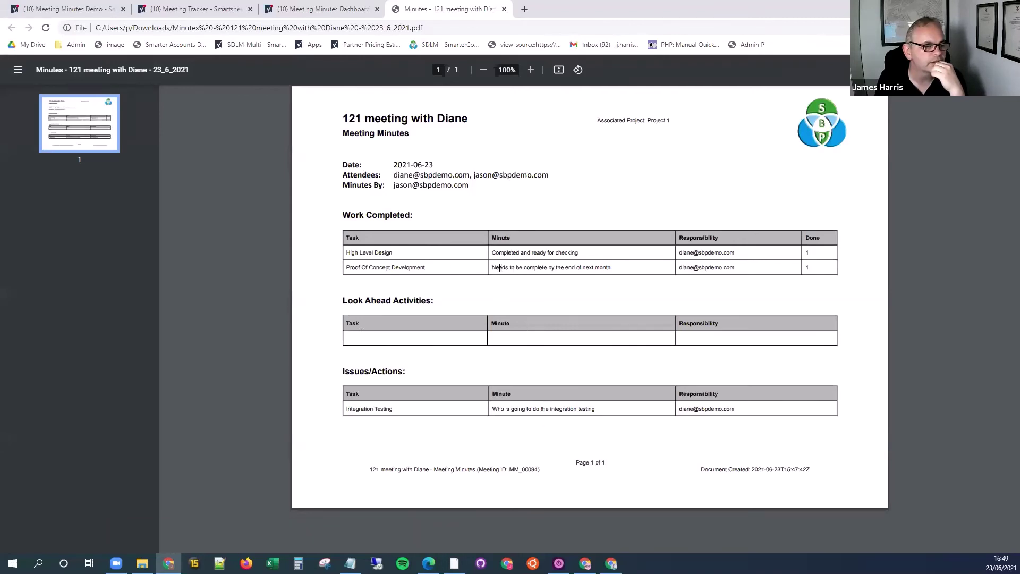
{"action": "left_click_drag", "start_coordinate": [492, 267], "coordinate": [554, 268]}
{"action": "left_click", "coordinate": [476, 271]}
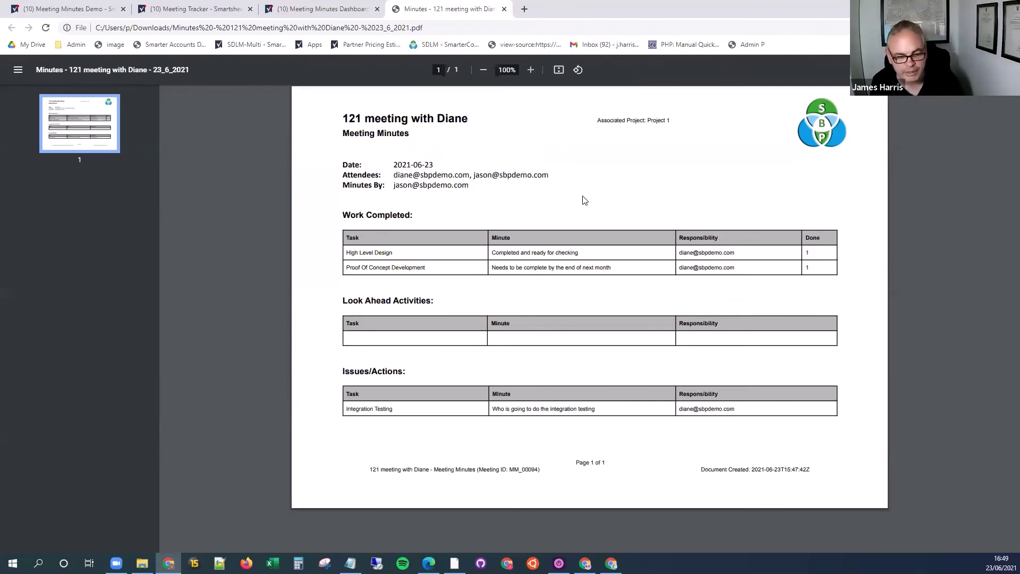
{"action": "left_click", "coordinate": [504, 9]}
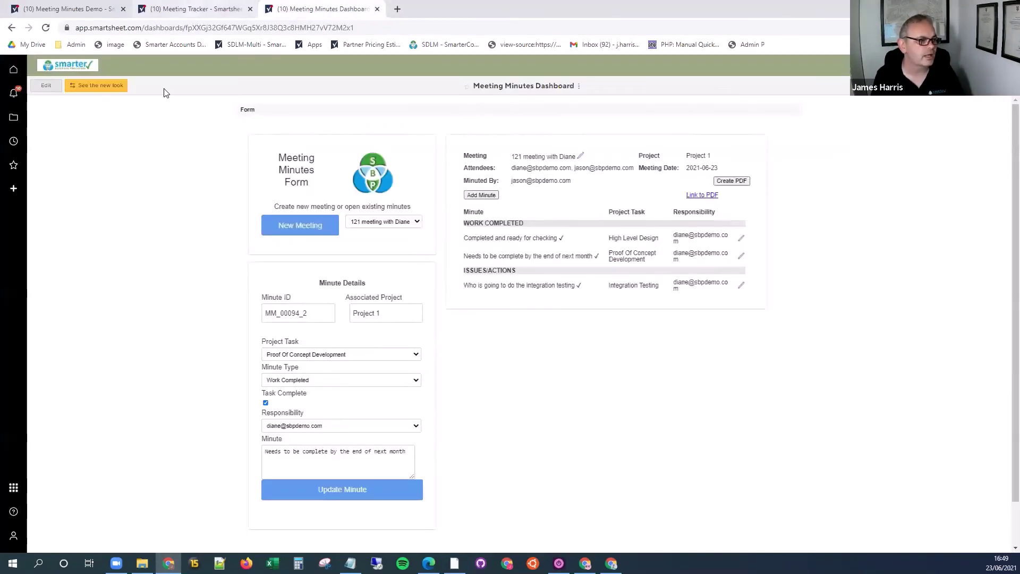
Step: Refresh the Meeting Tracker sheet, view the minutes PDF attached to row 8, and close it with the attachments list
{"action": "left_click", "coordinate": [178, 9]}
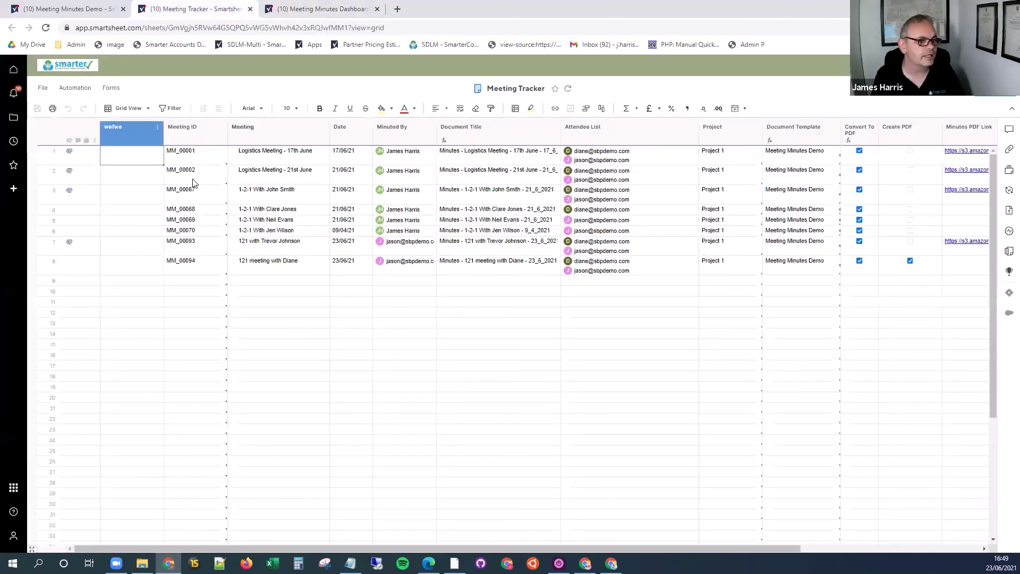
{"action": "left_click", "coordinate": [568, 90]}
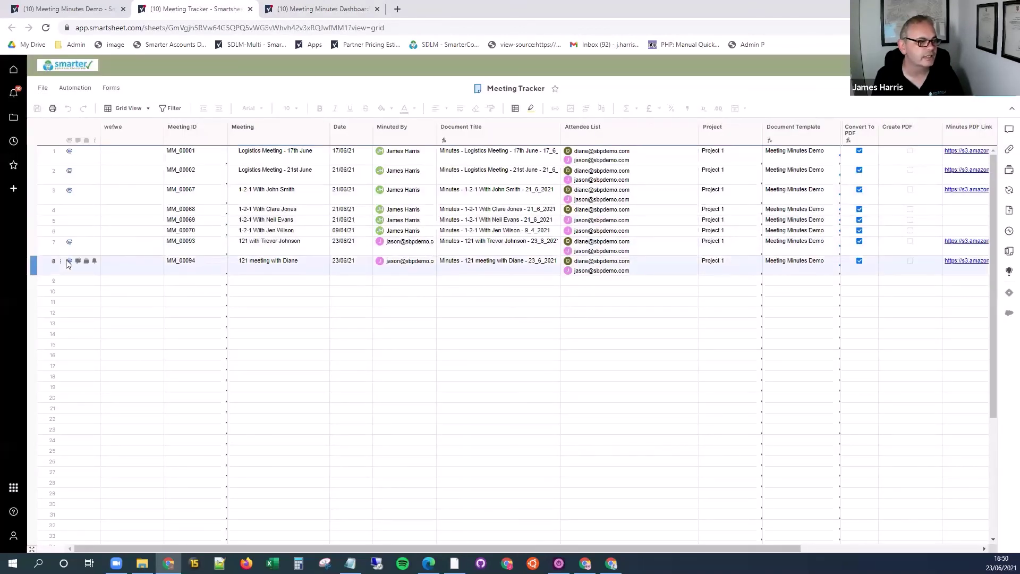
{"action": "left_click", "coordinate": [69, 261]}
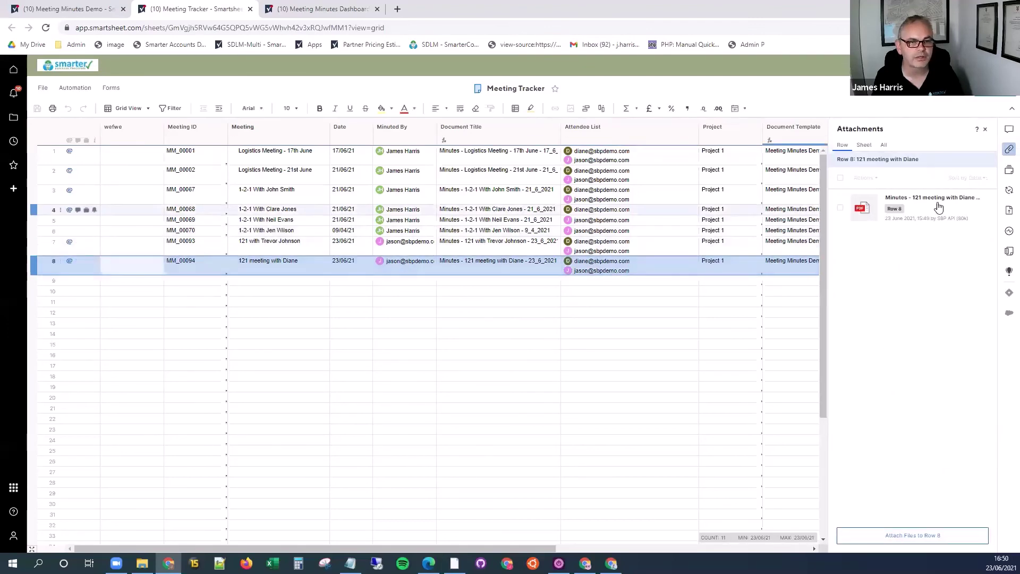
{"action": "left_click", "coordinate": [914, 196]}
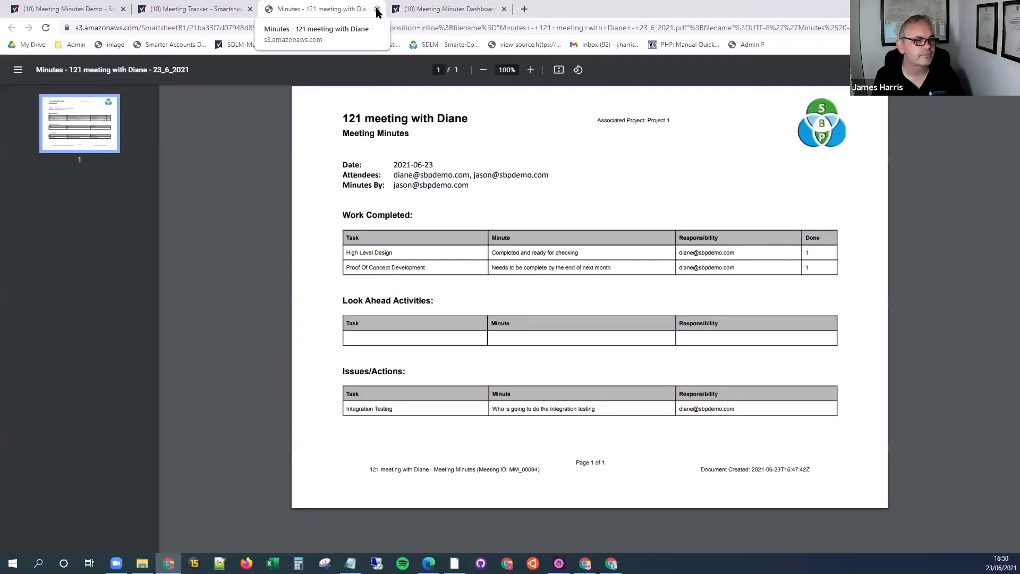
{"action": "left_click", "coordinate": [377, 9]}
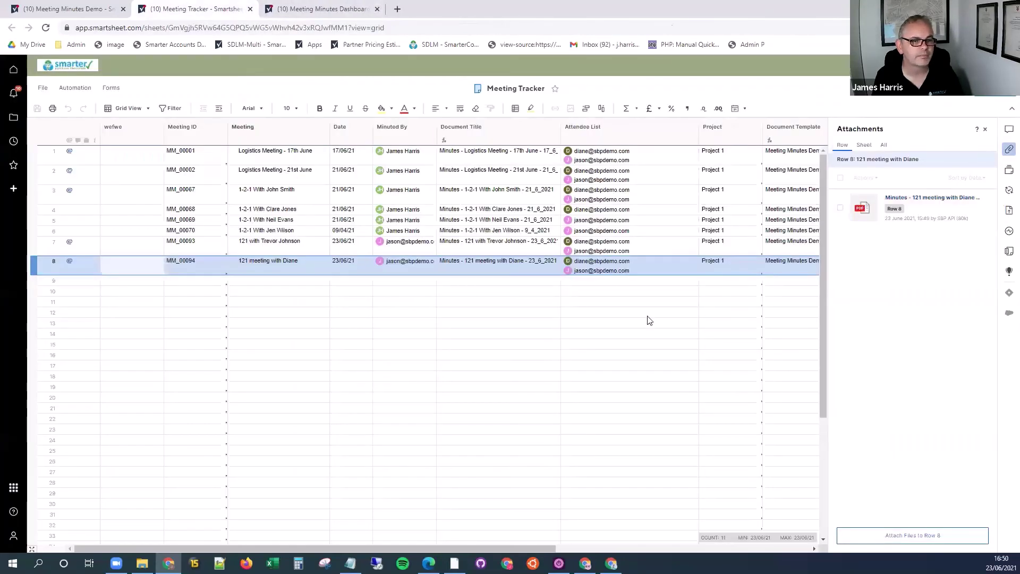
{"action": "left_click", "coordinate": [986, 130]}
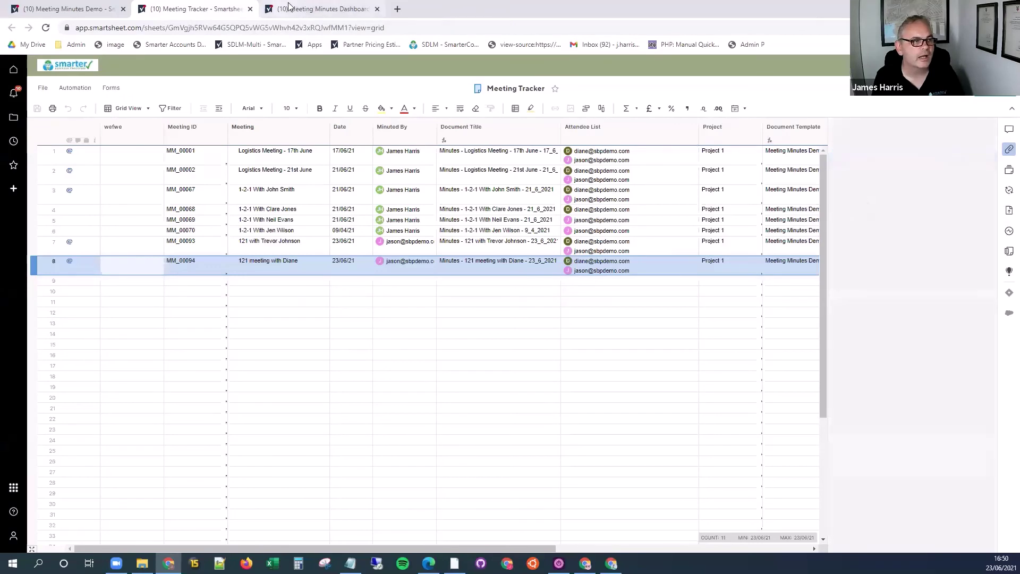
Step: On the dashboard, change the Proof Of Concept Development minute's text to "Needs to be complete by the end of this month" and save it
{"action": "left_click", "coordinate": [317, 9]}
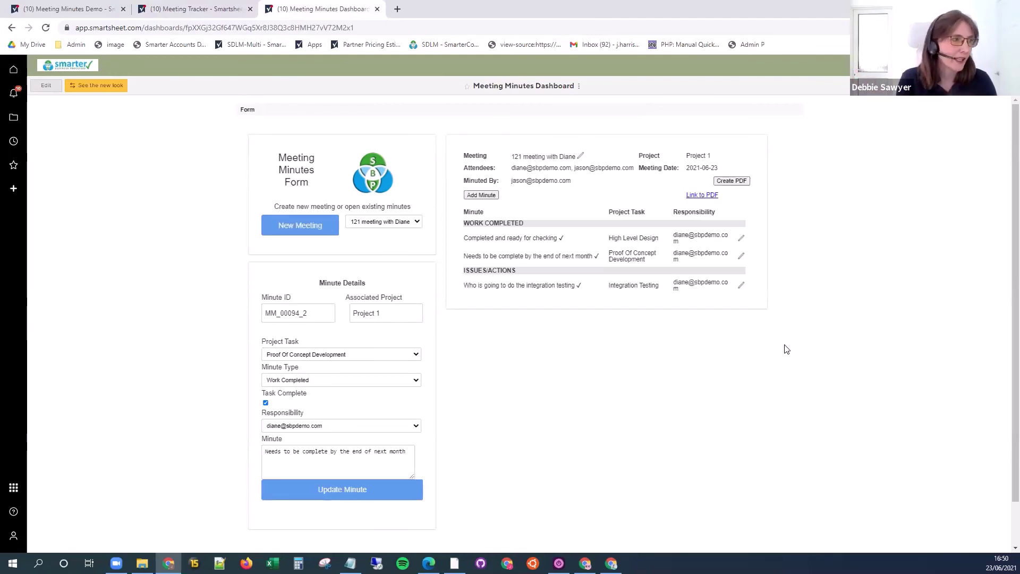
{"action": "left_click", "coordinate": [741, 256]}
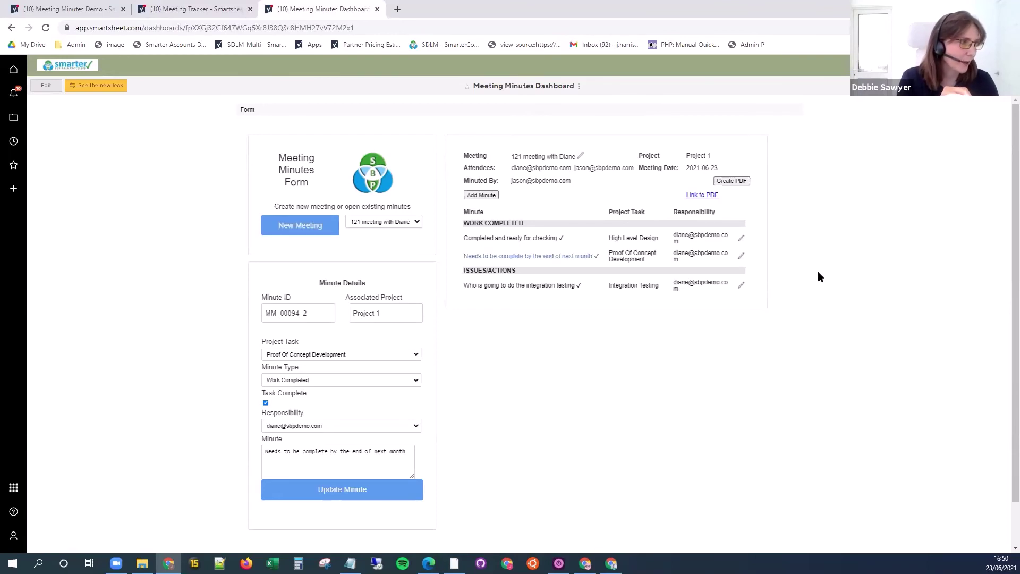
{"action": "left_click", "coordinate": [387, 451]}
{"action": "double_click", "coordinate": [377, 451]}
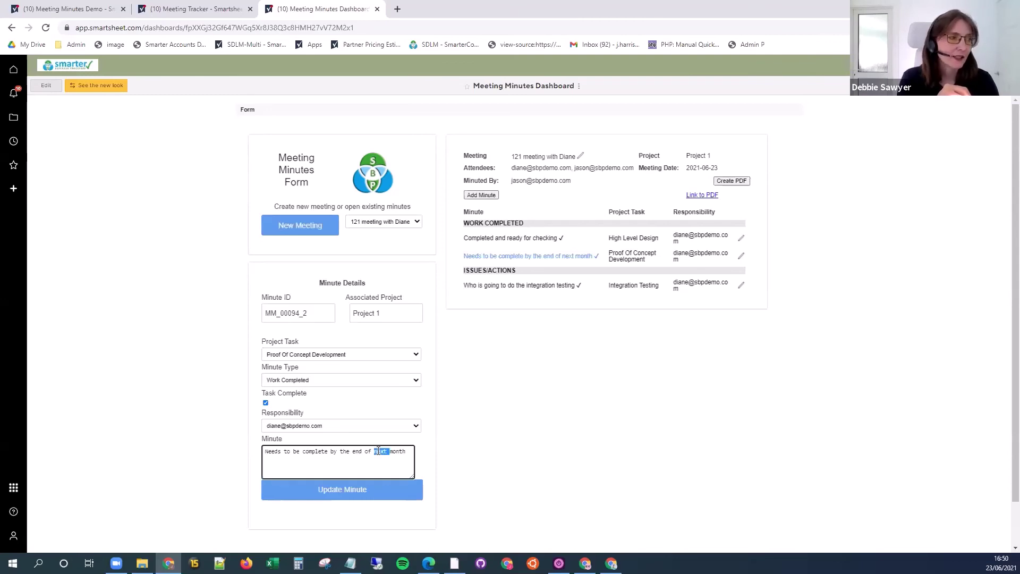
{"action": "type", "text": "this"}
{"action": "left_click", "coordinate": [355, 492]}
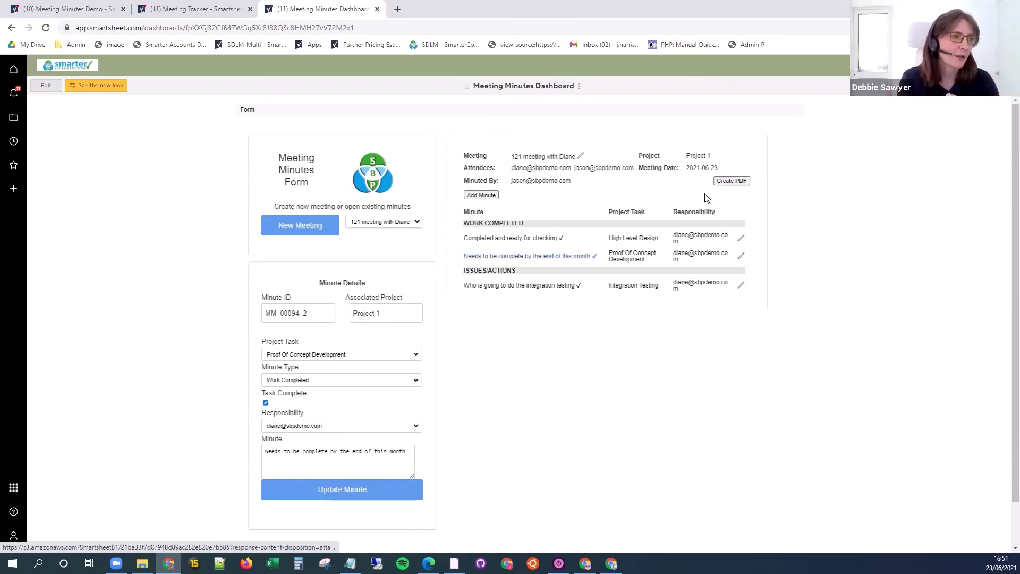
Step: Create a new PDF of the edited minutes and check row 8's attachments in the refreshed Meeting Tracker sheet
{"action": "left_click", "coordinate": [732, 181]}
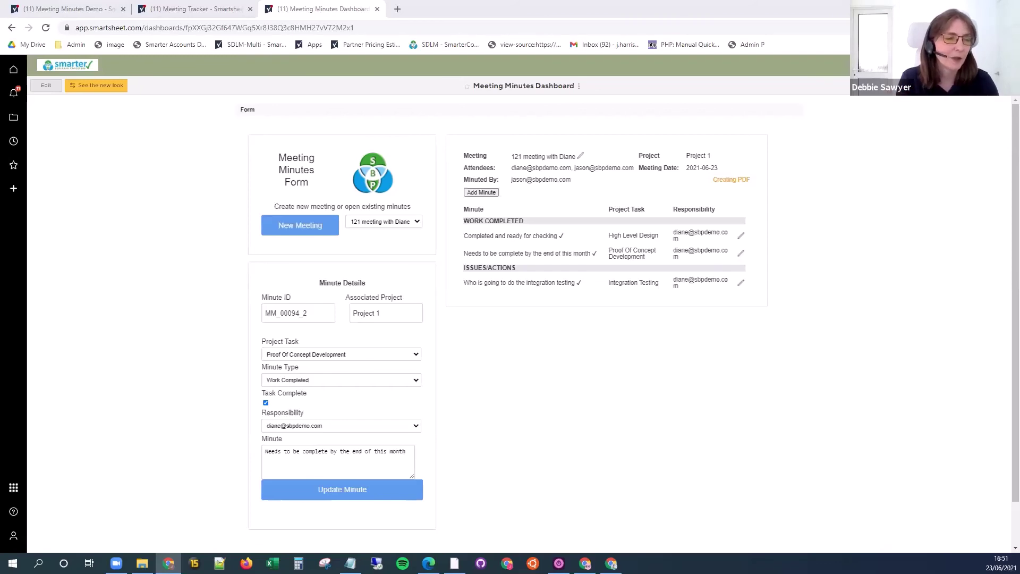
{"action": "left_click", "coordinate": [215, 12]}
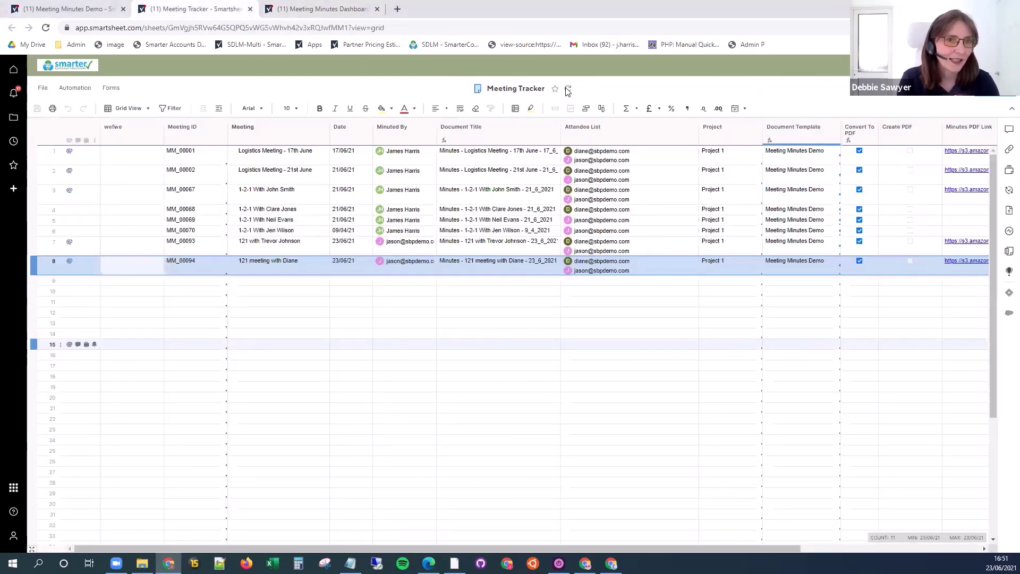
{"action": "left_click", "coordinate": [567, 91]}
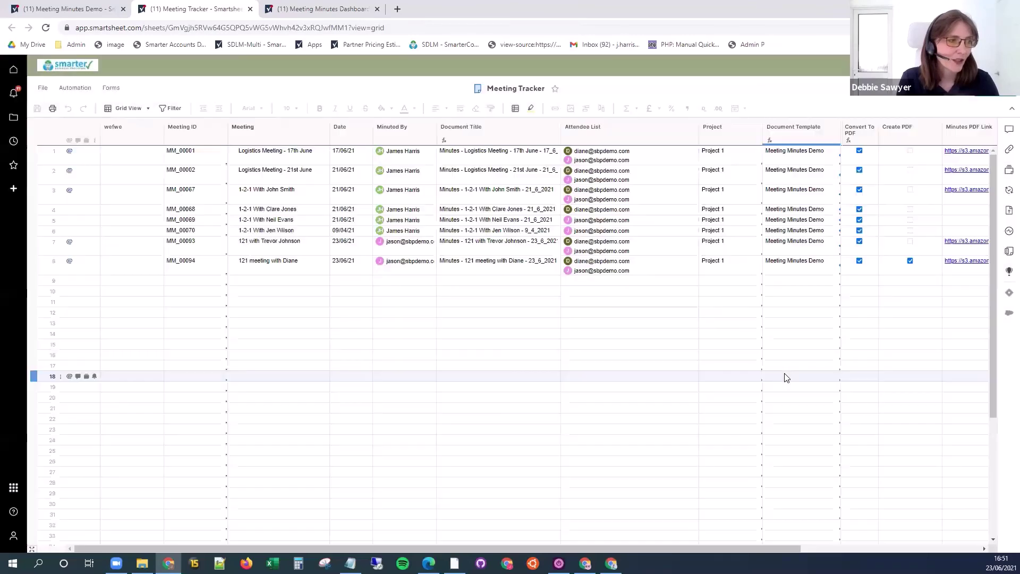
{"action": "left_click", "coordinate": [69, 260]}
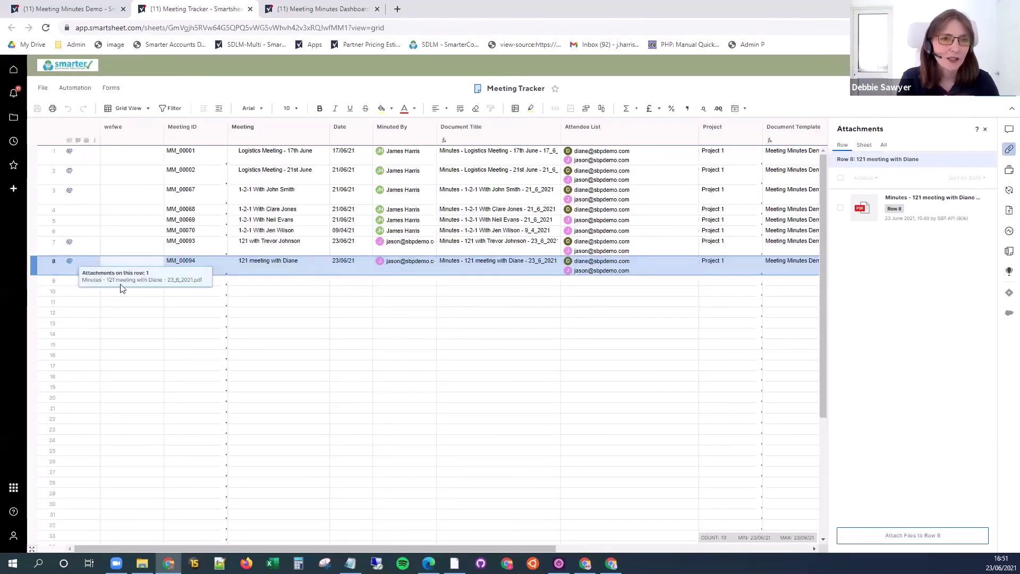
{"action": "left_click", "coordinate": [313, 8]}
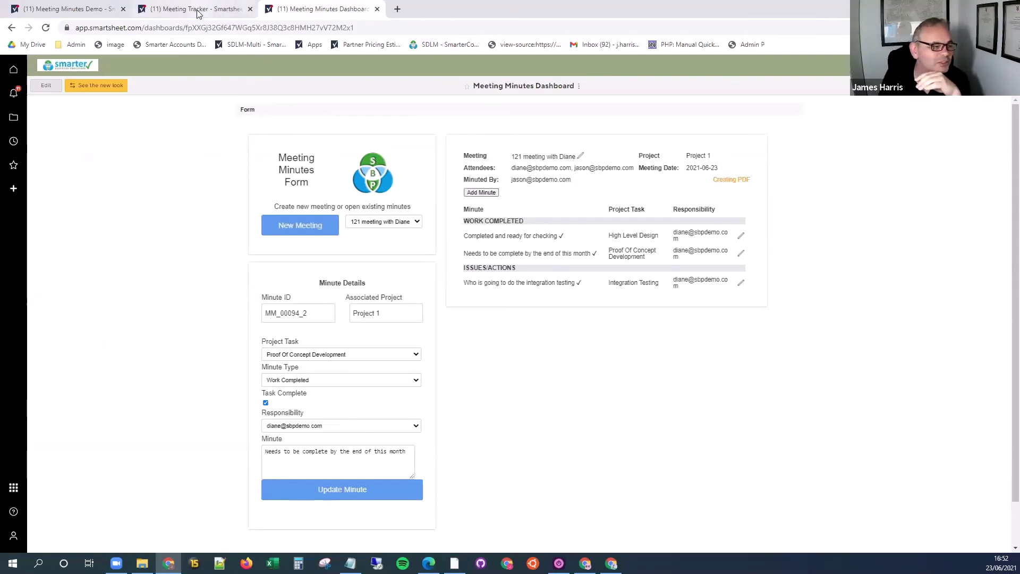
{"action": "left_click", "coordinate": [224, 9]}
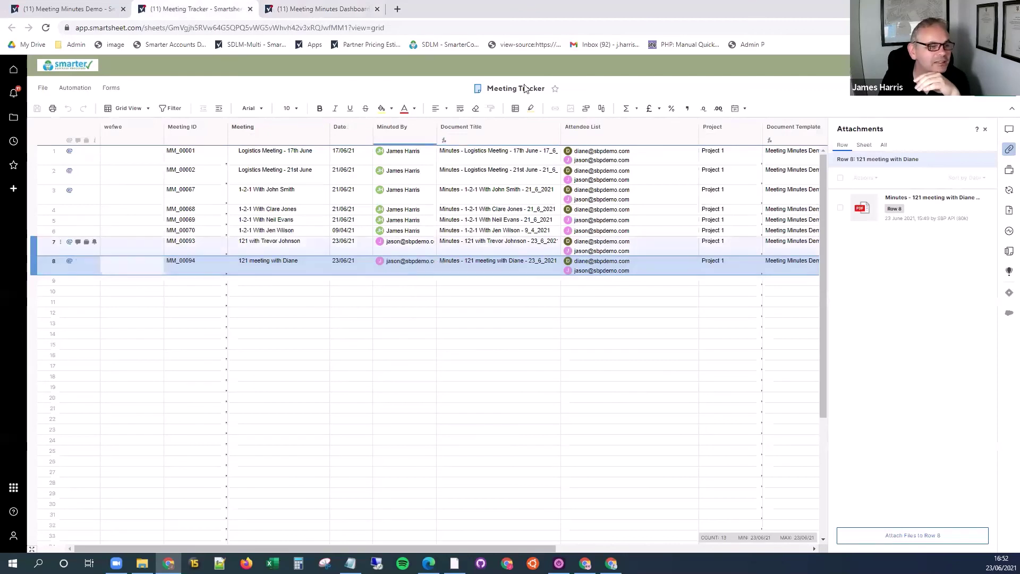